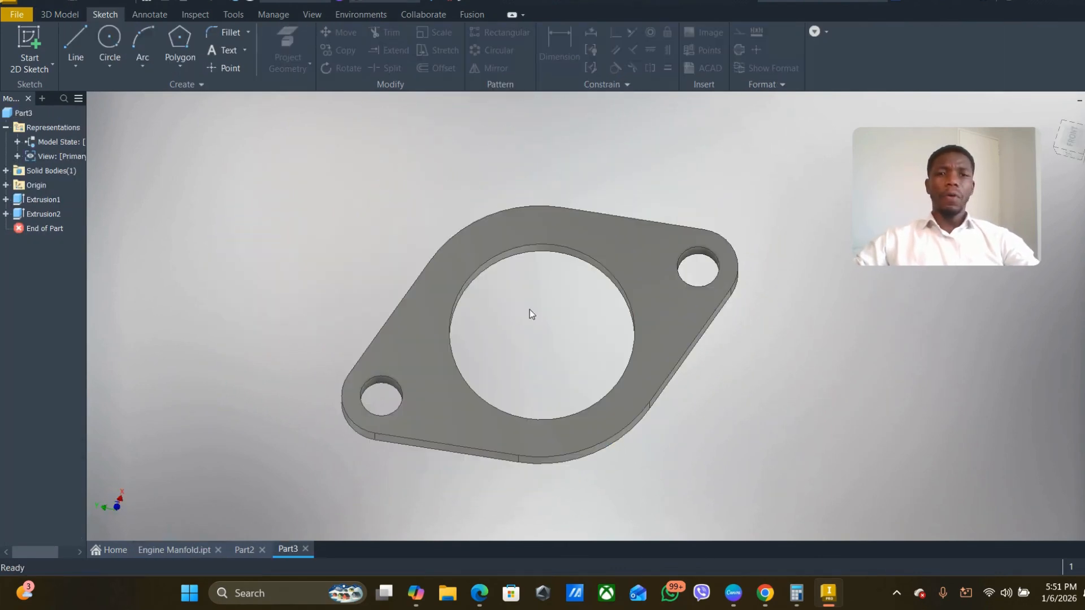
- Start a new 2D sketch on the flange's large flat front face
mouse_move(510, 284)
middle_mouse_down("shift")
mouse_move(435, 341)
mouse_move(477, 375)
mouse_move(516, 380)
mouse_move(389, 337)
middle_mouse_up("shift")
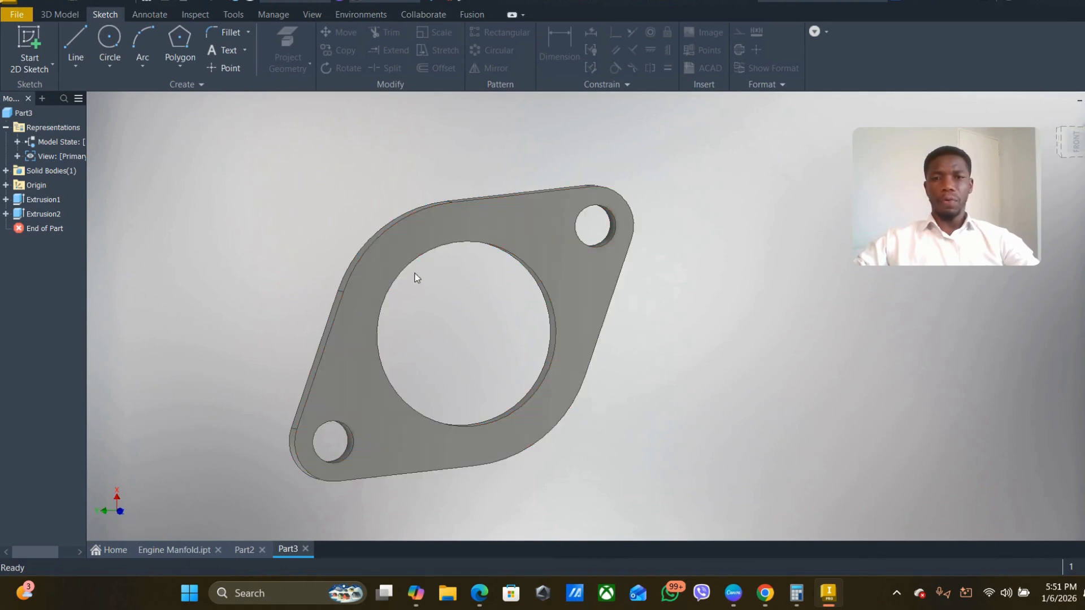
mouse_move(406, 275)
middle_mouse_down()
mouse_move(395, 266)
mouse_move(399, 295)
middle_mouse_up()
middle_click_drag(457, 315, 588, 320)
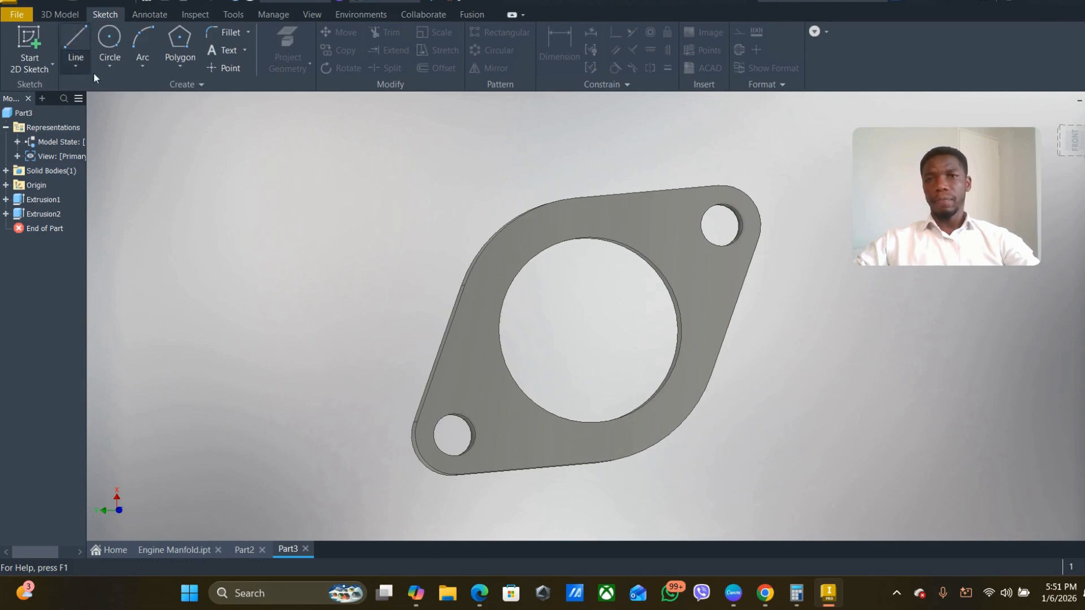
left_click(75, 45)
left_click(707, 270)
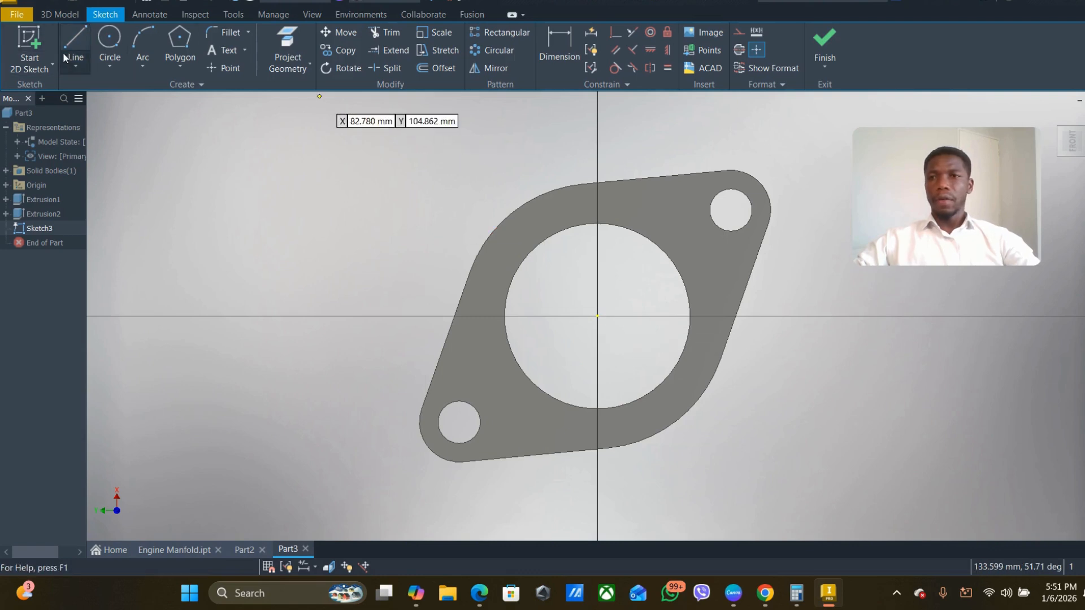
- Draw a horizontal line about 183 mm long from the sketch origin, extending left past the flange
left_click(79, 63)
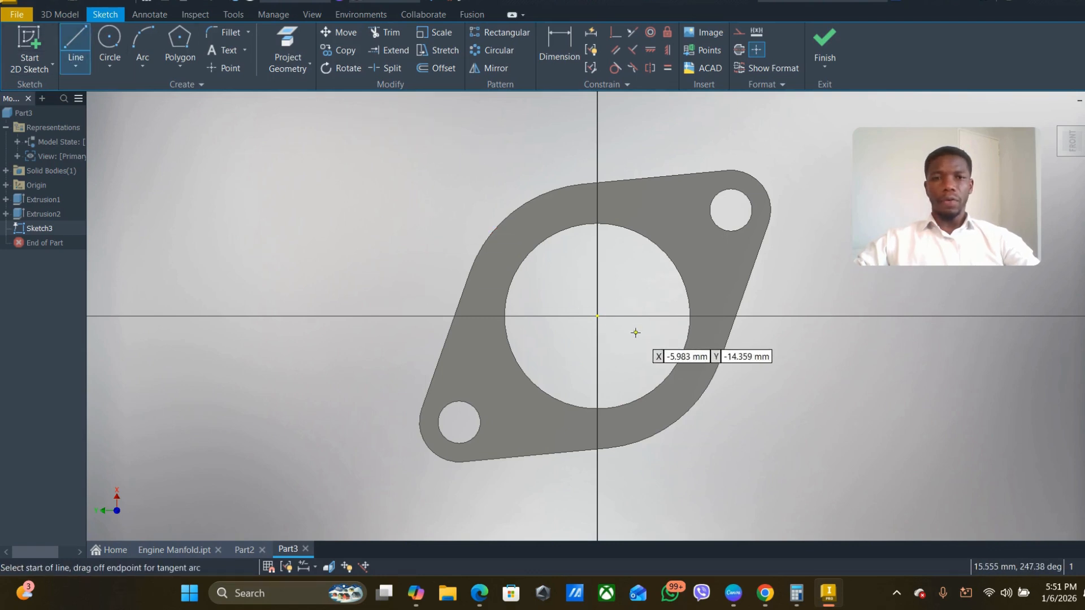
left_click(597, 316)
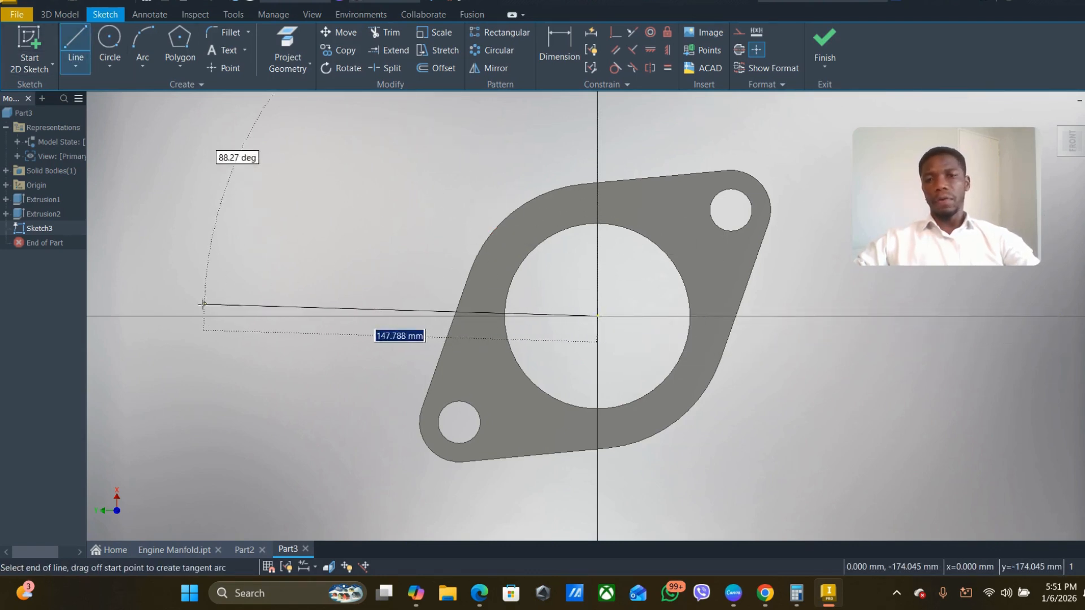
left_click(109, 316)
key("Escape")
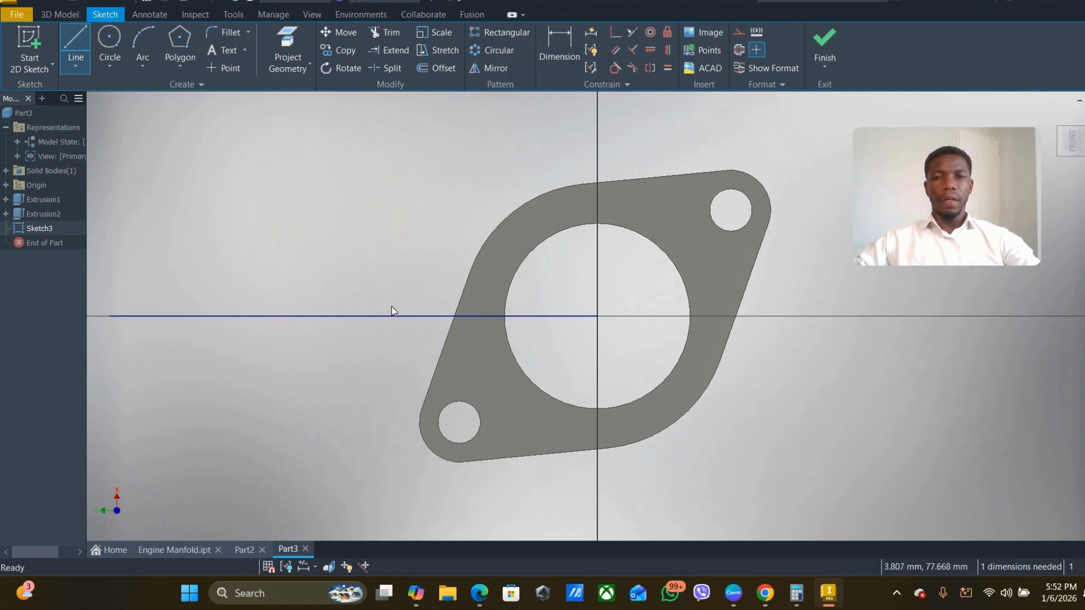
- Change the horizontal sketch line to a centerline
left_click(353, 317)
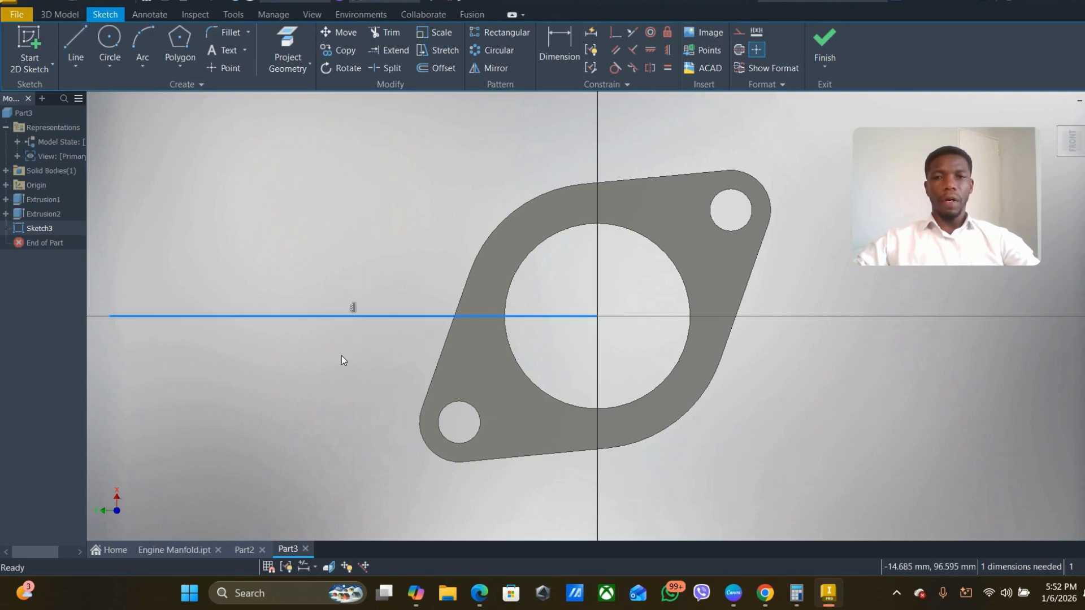
left_click(739, 50)
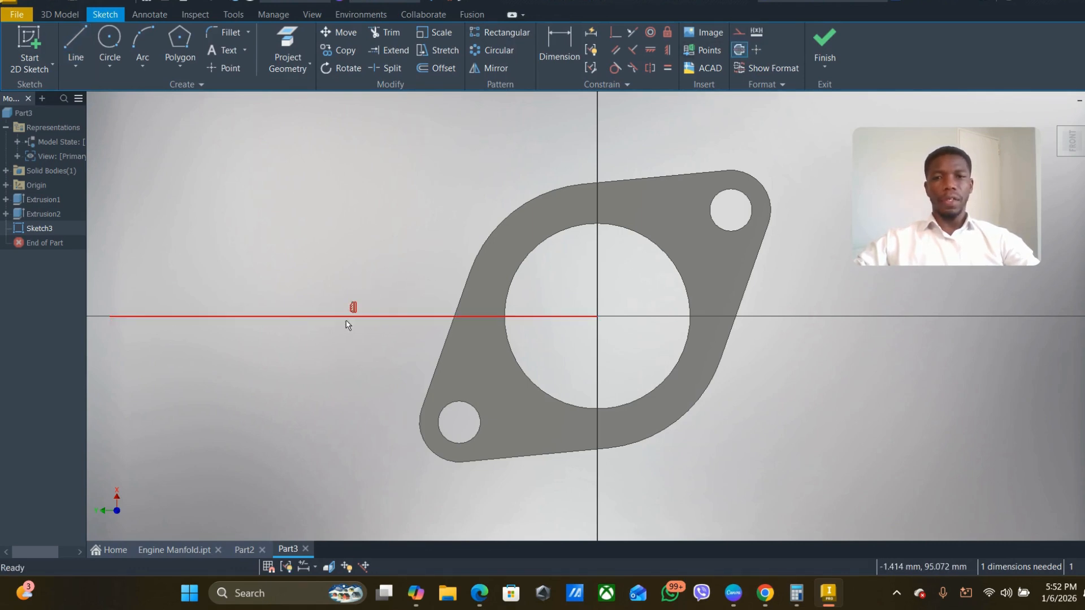
middle_click_drag(398, 334, 614, 328)
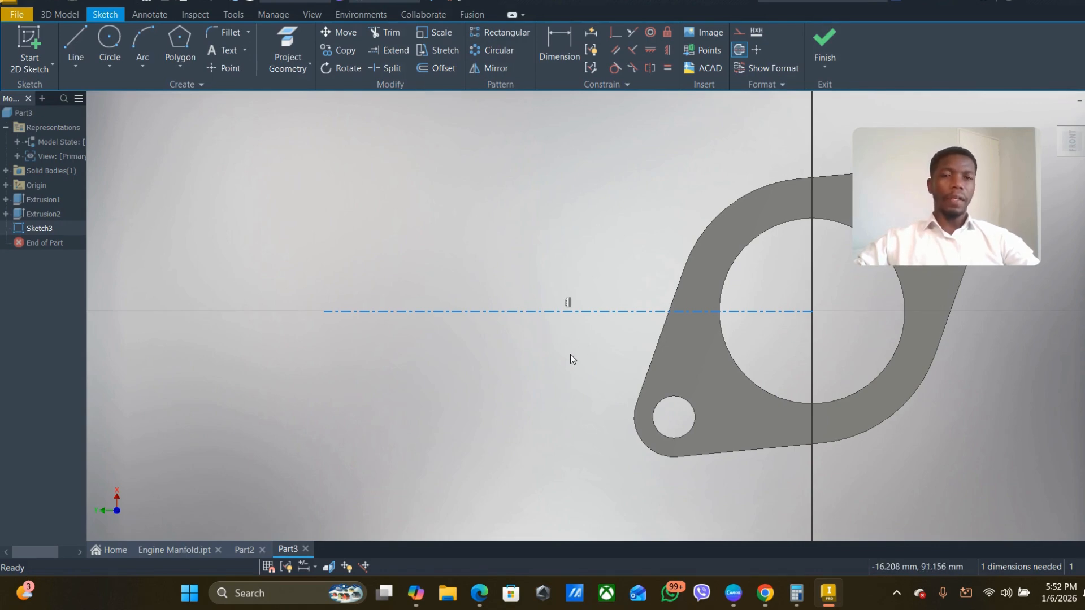
middle_click_drag(570, 354, 442, 348)
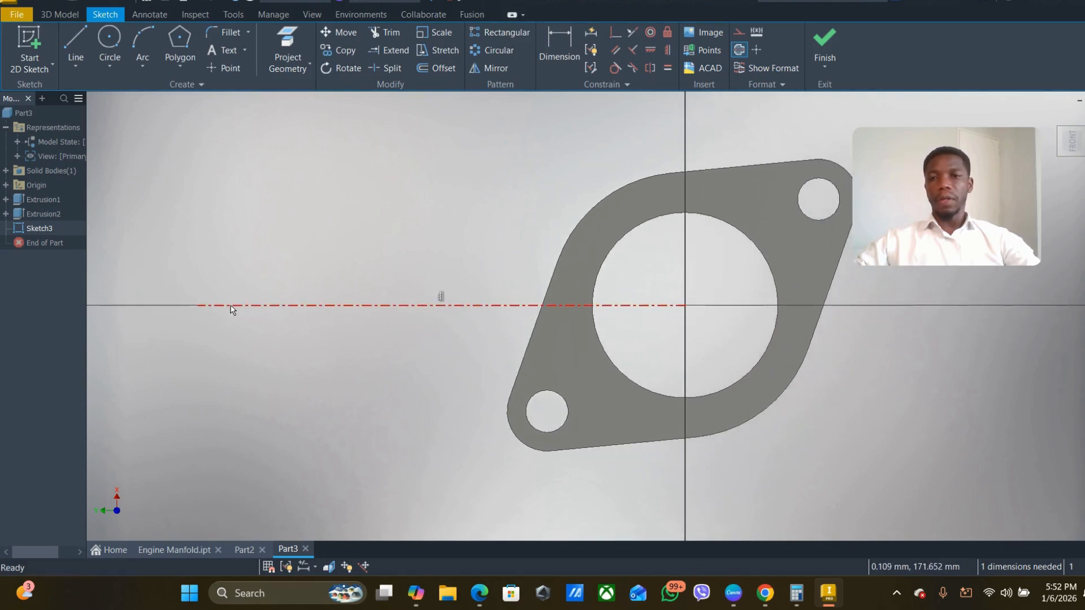
left_click(201, 305)
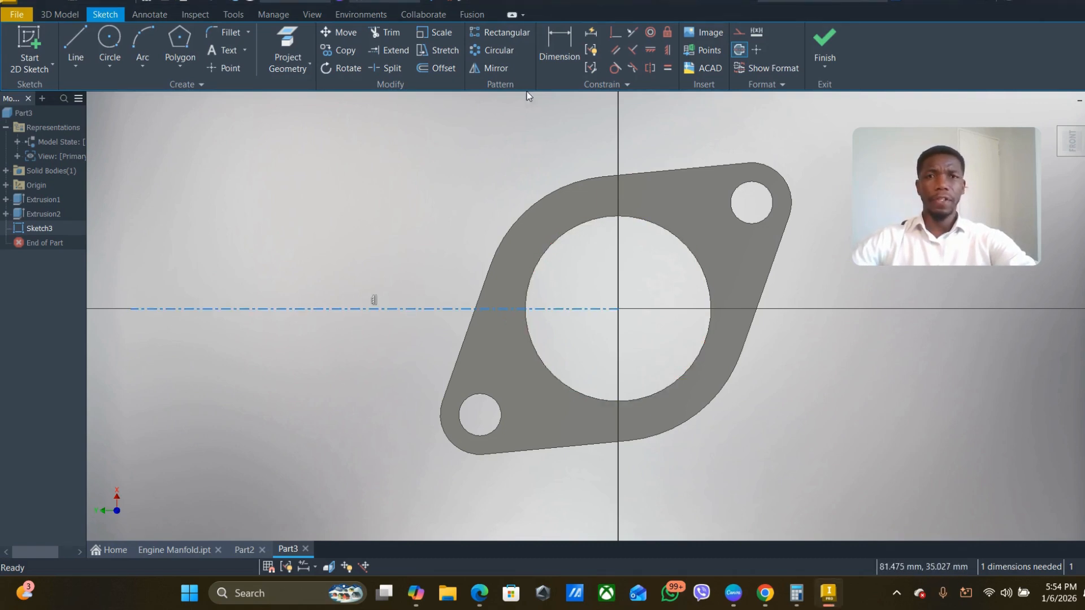
- Dimension the centerline's length to 200 mm and finish the sketch
left_click(546, 43)
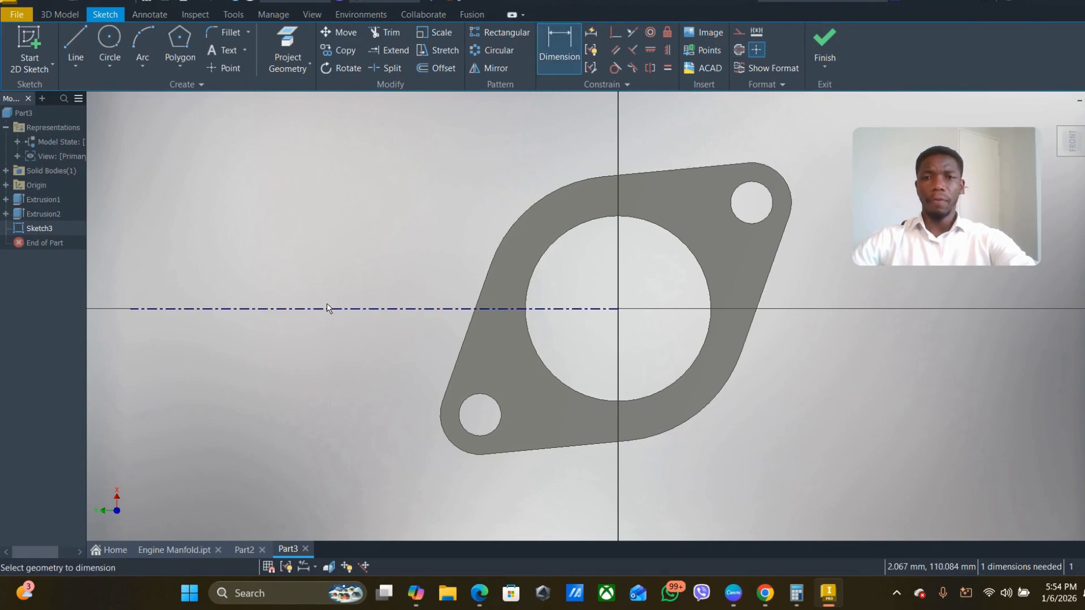
left_click(326, 309)
left_click(367, 247)
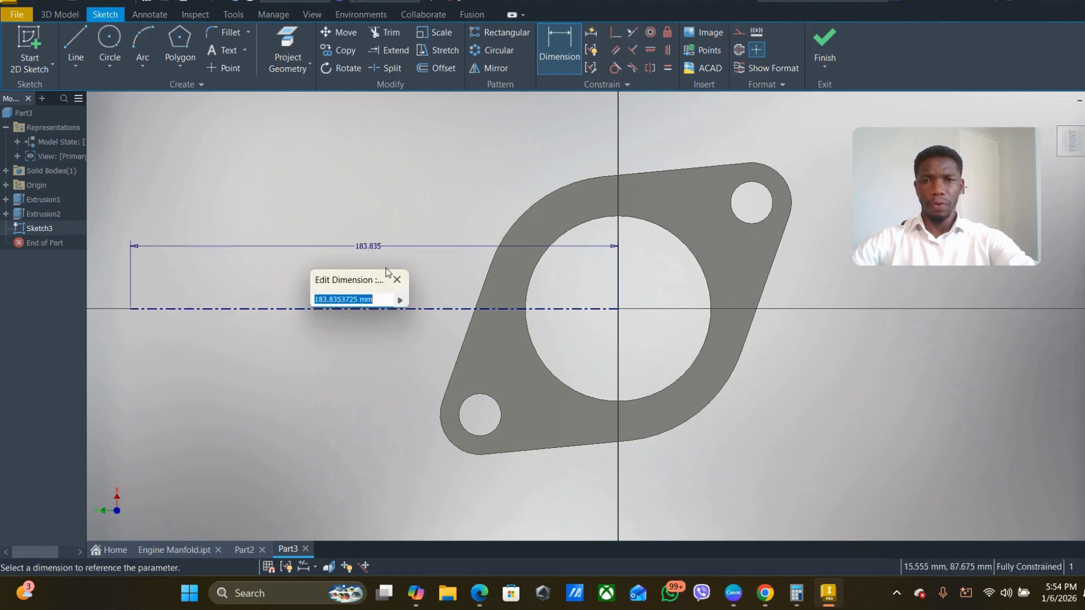
type("200")
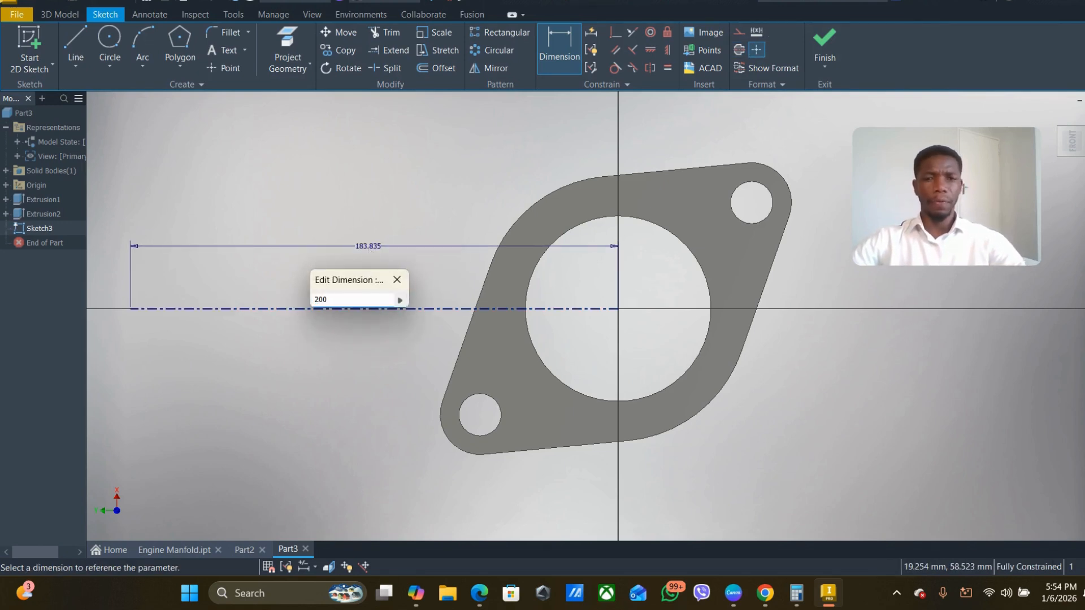
key("Return")
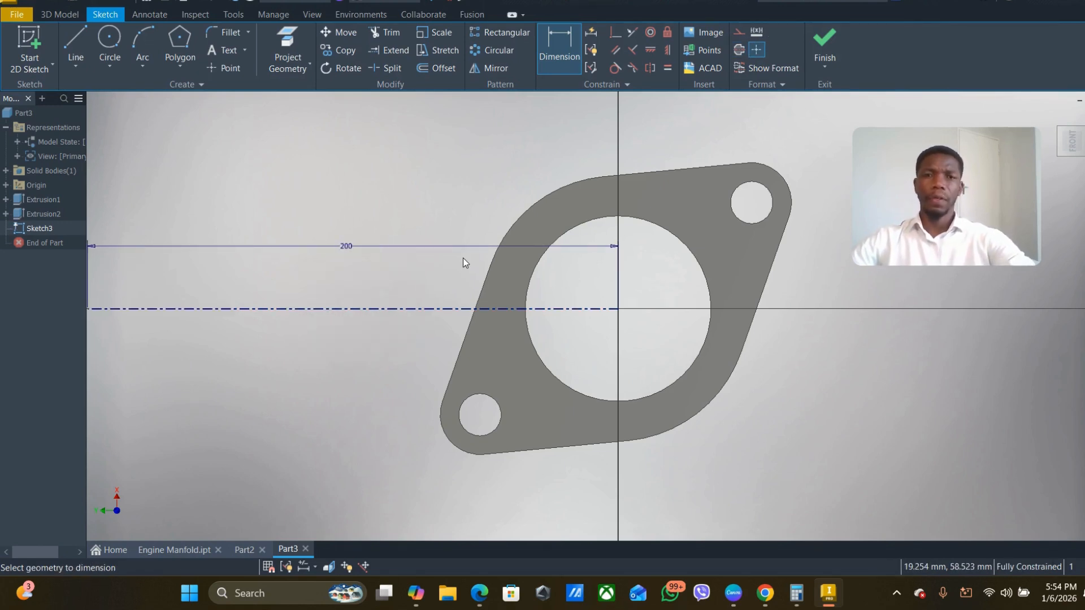
scroll(473, 271, "down", 5)
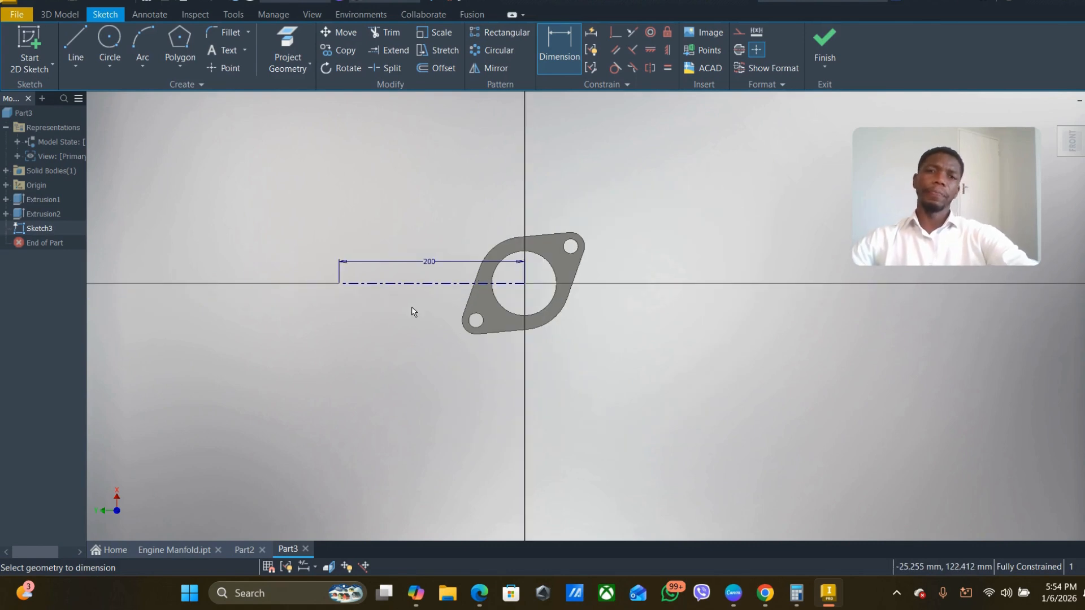
scroll(421, 274, "up", 3)
scroll(421, 274, "down", 2)
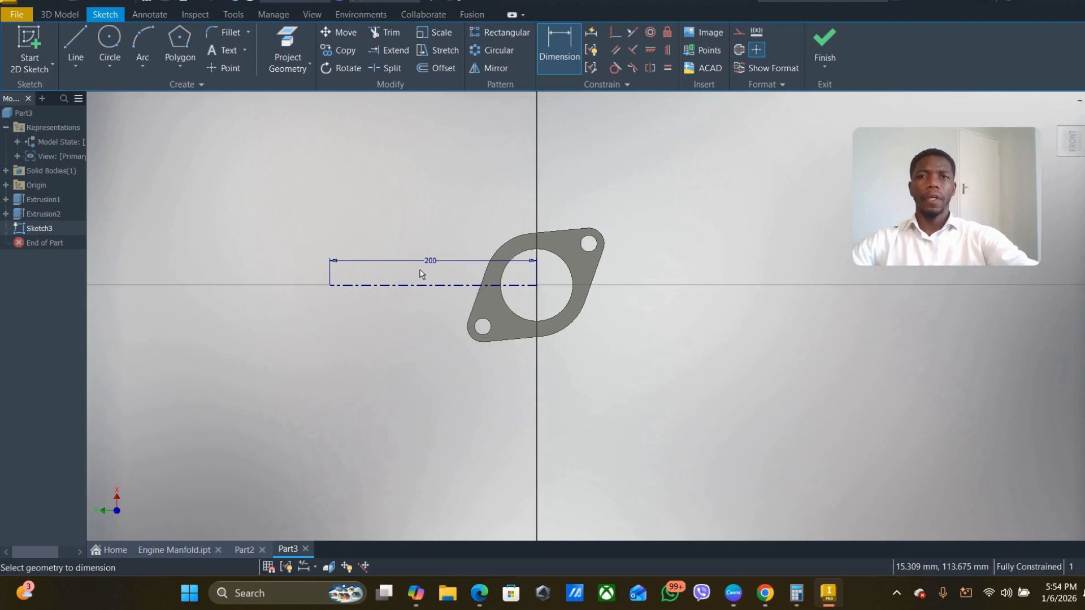
left_click(824, 45)
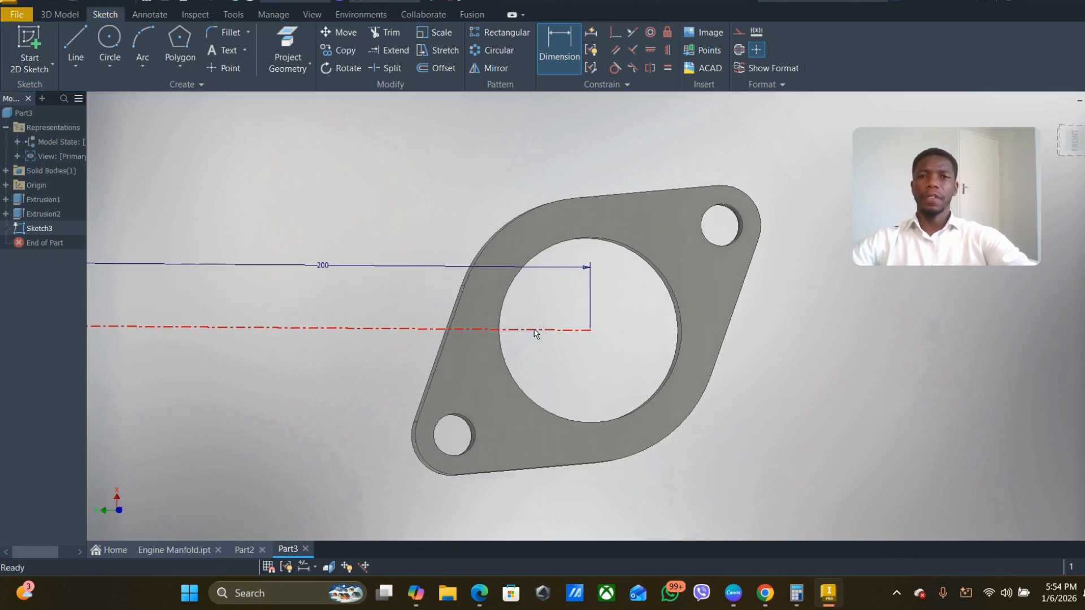
scroll(517, 317, "down", 4)
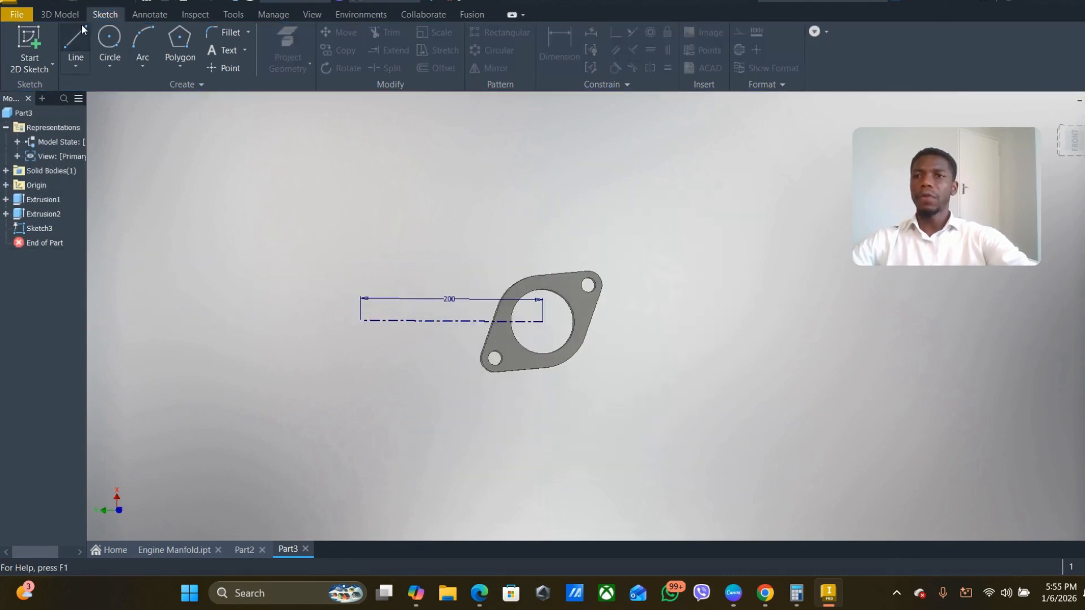
- Set up a rectangular pattern of the flange body extrusion, using the sketched centerline as its first direction
left_click(61, 15)
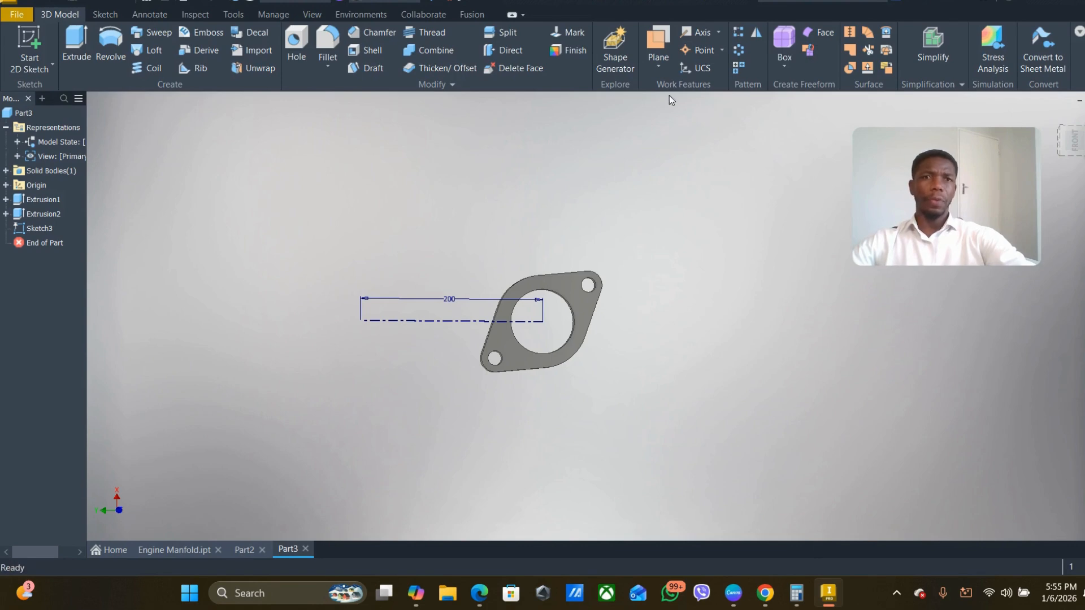
left_click(737, 32)
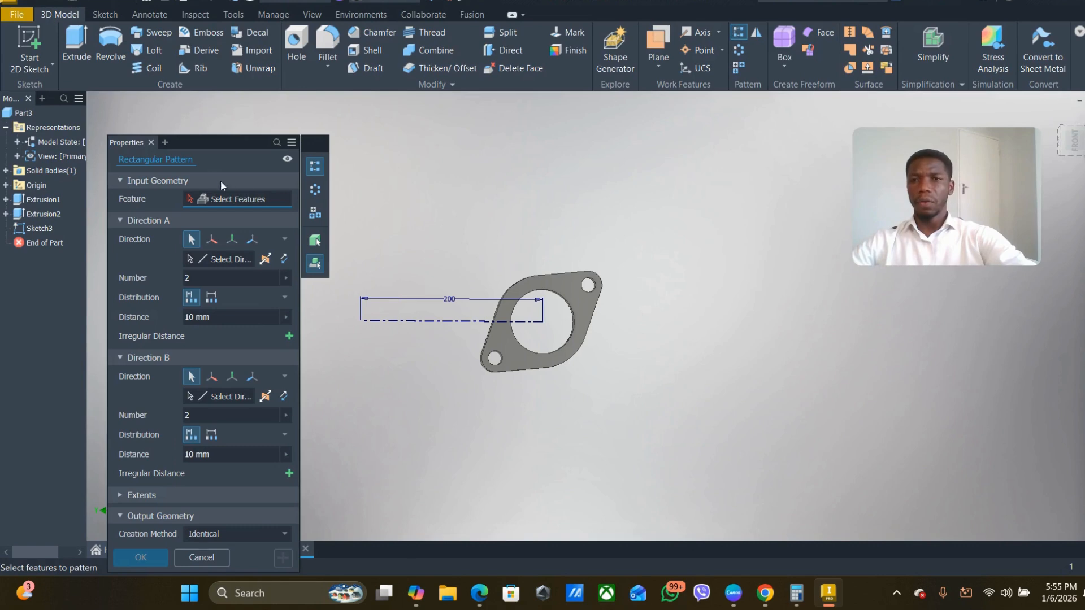
left_click_drag(202, 147, 192, 120)
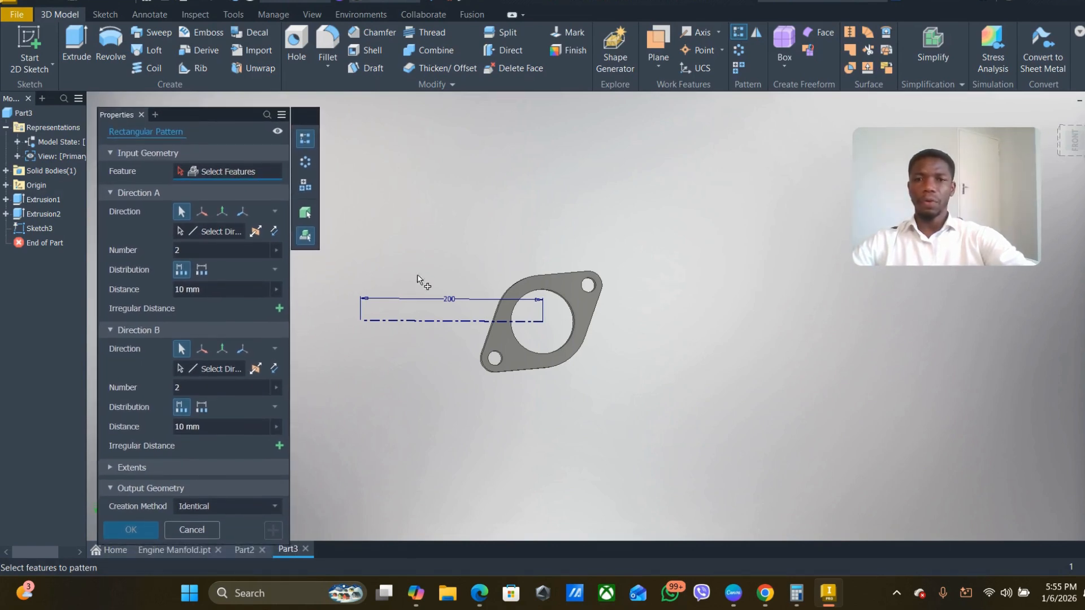
middle_click_drag(440, 286, 552, 271)
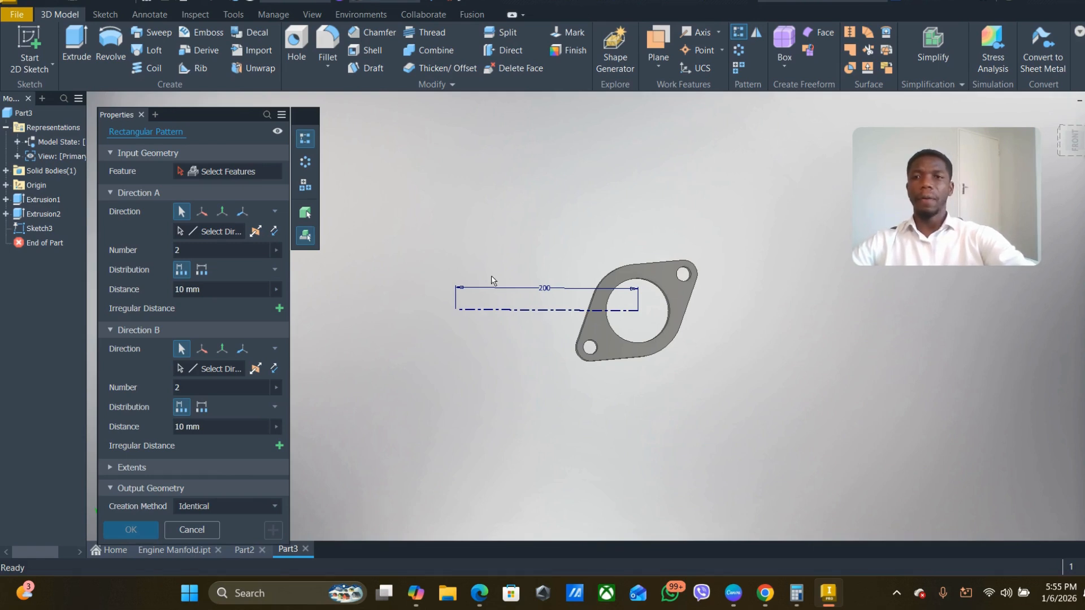
left_click(658, 275)
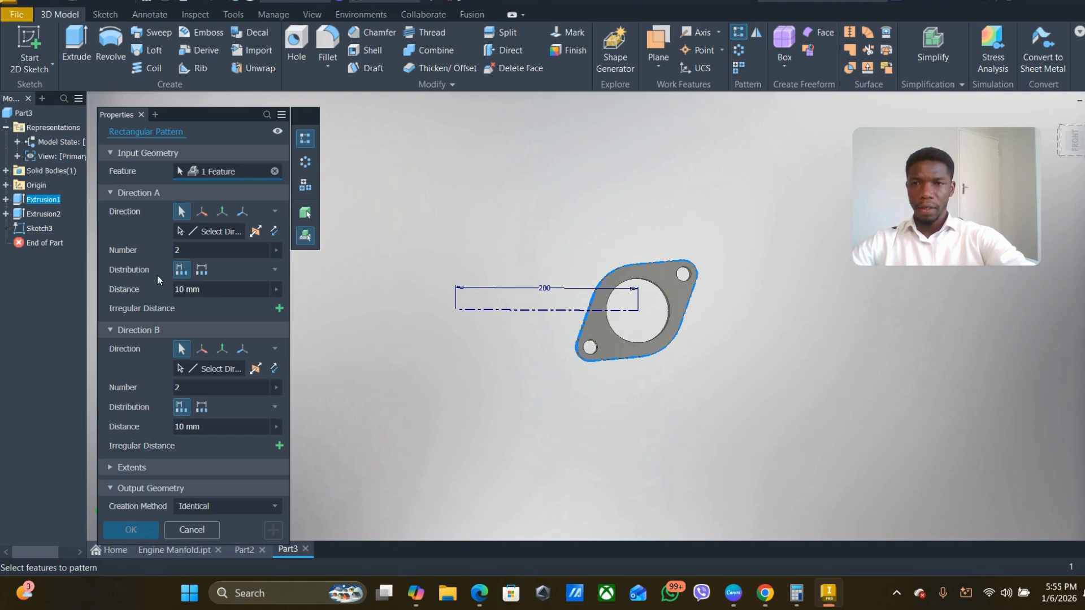
left_click(216, 232)
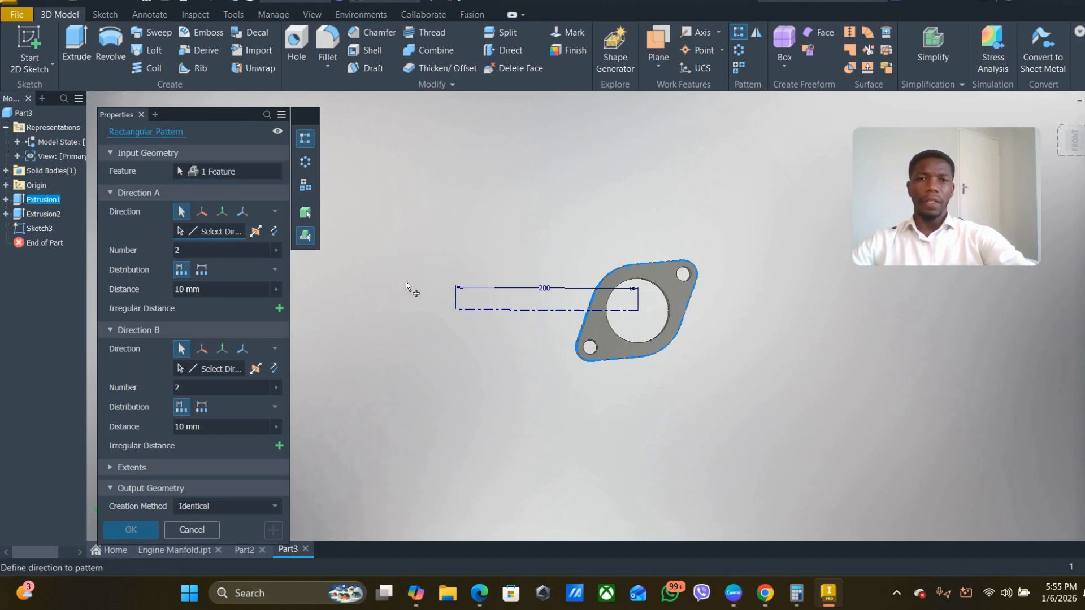
left_click(571, 319)
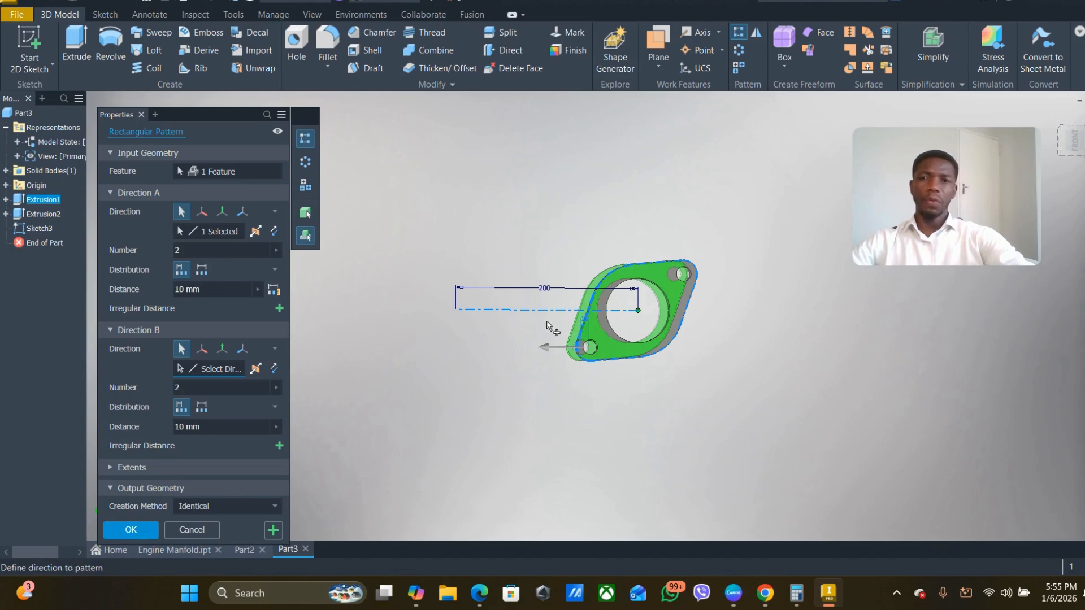
- Set the pattern's first direction to 4 instances spaced 120 mm apart and create the pattern
left_click(186, 250)
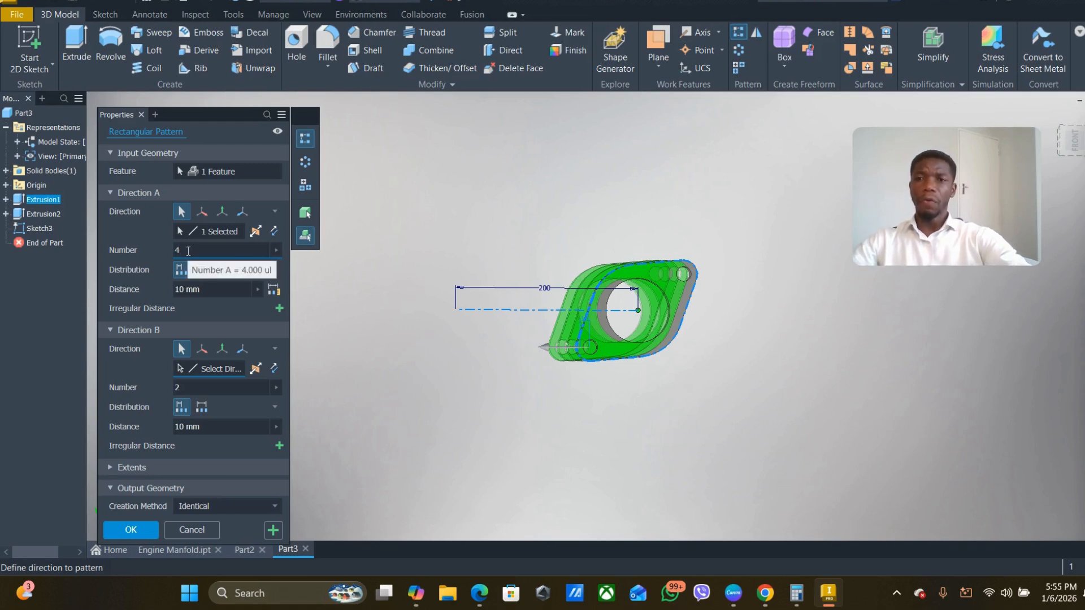
left_click(207, 291)
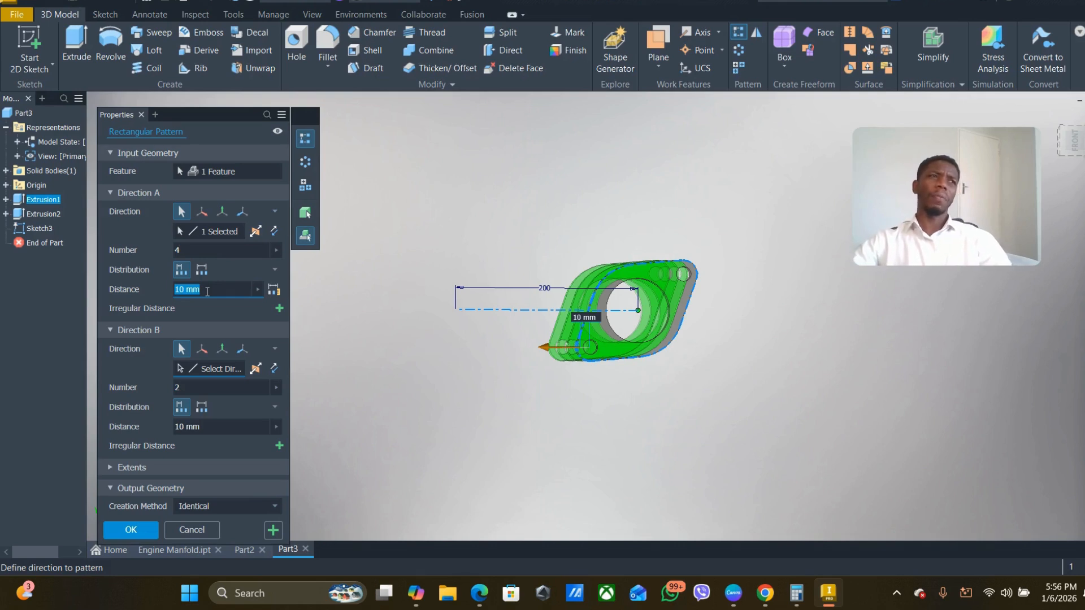
type("120")
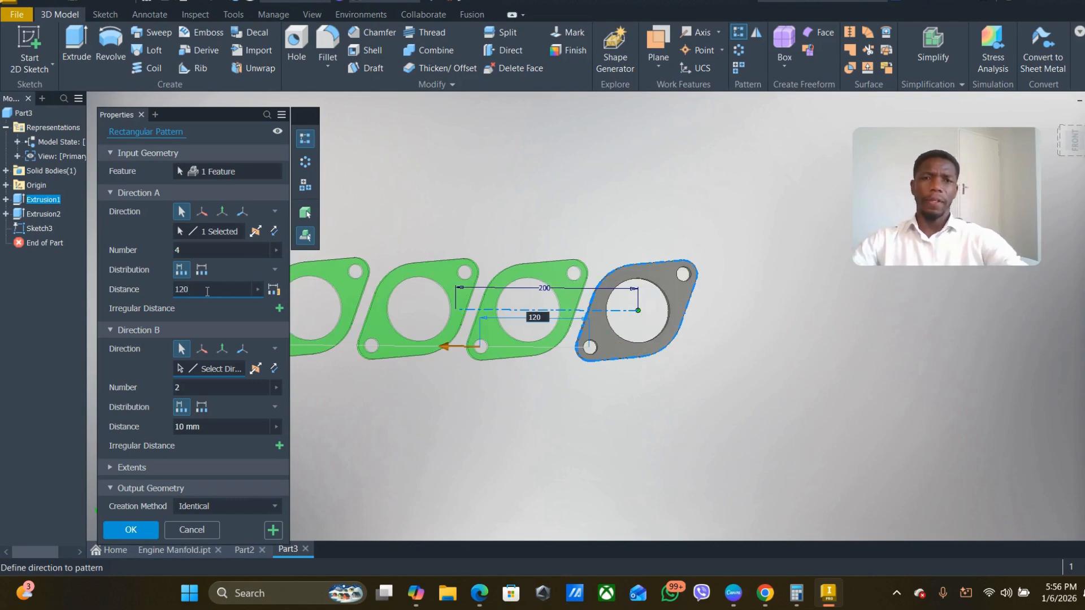
middle_click_drag(432, 322, 599, 341)
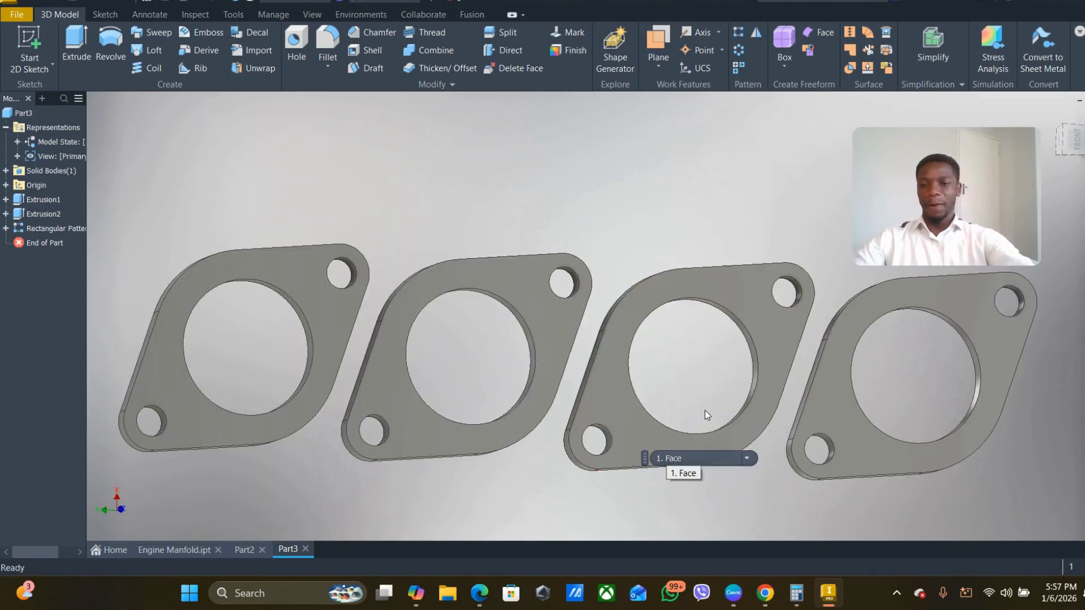
- Start a work plane offset from the origin's YZ plane
scroll(797, 402, "down", 2)
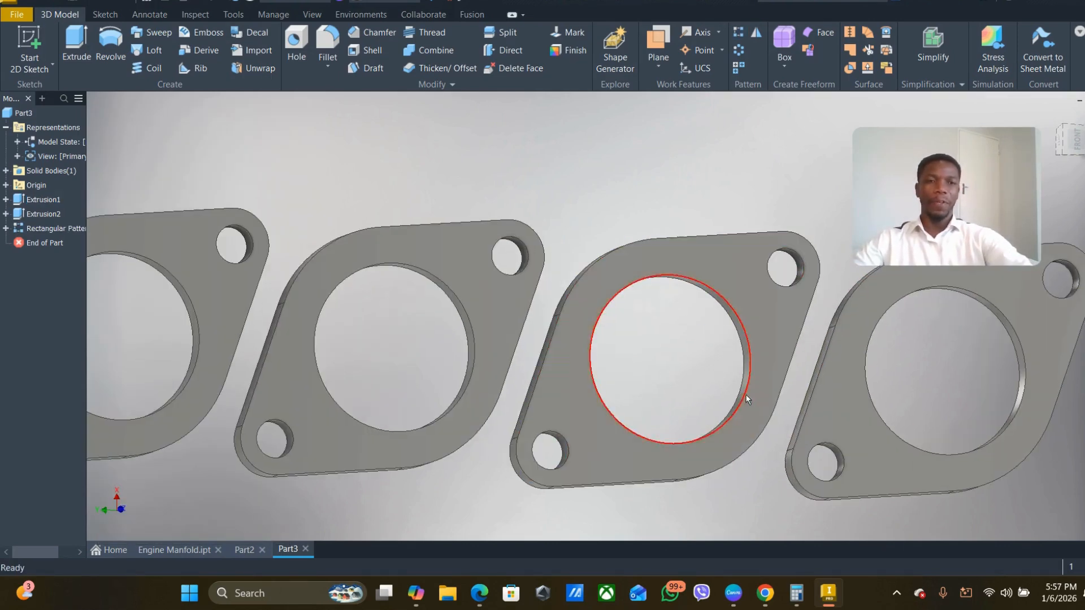
scroll(744, 394, "up", 3)
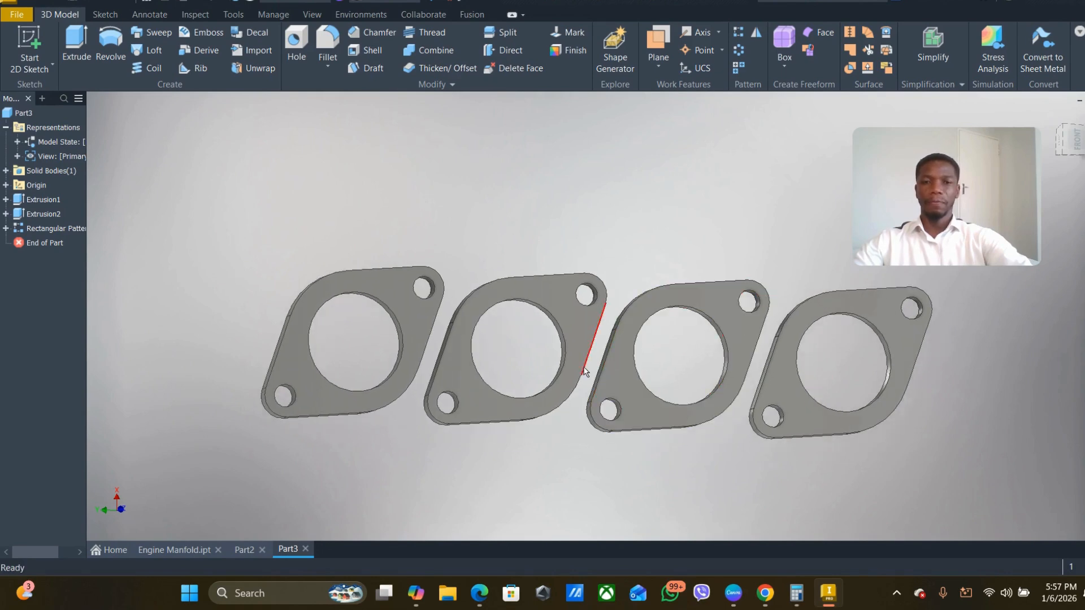
scroll(599, 363, "down", 1)
middle_click_drag(599, 362, 579, 387, "shift")
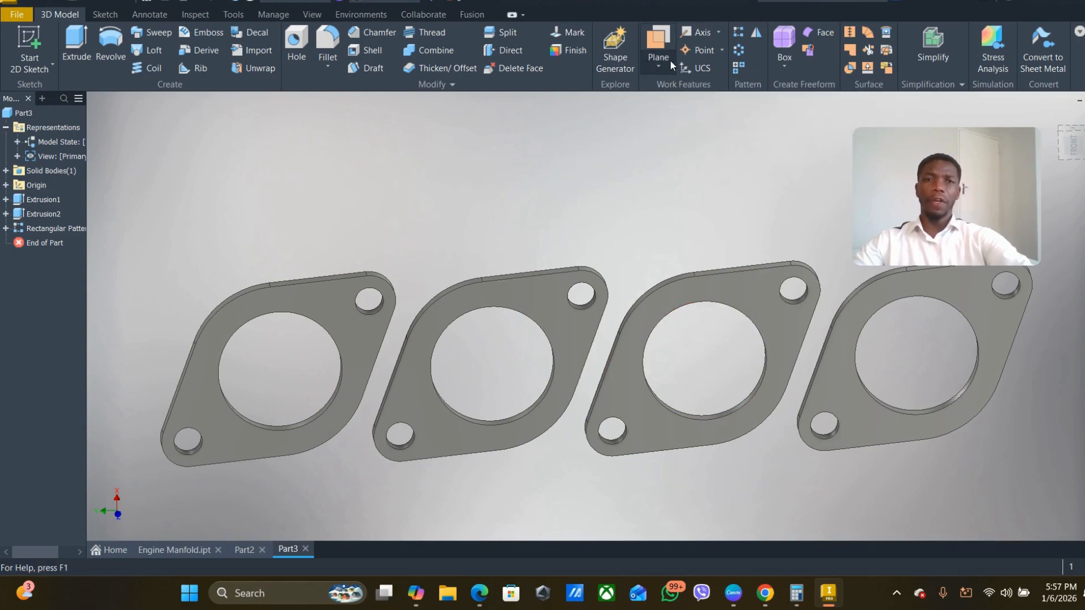
left_click(657, 66)
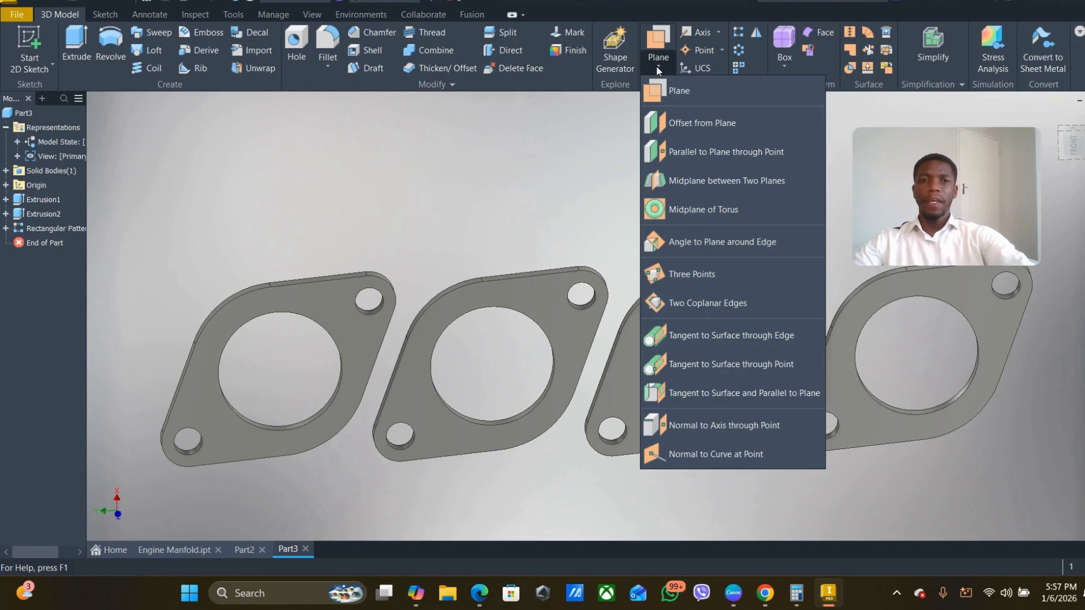
left_click(703, 129)
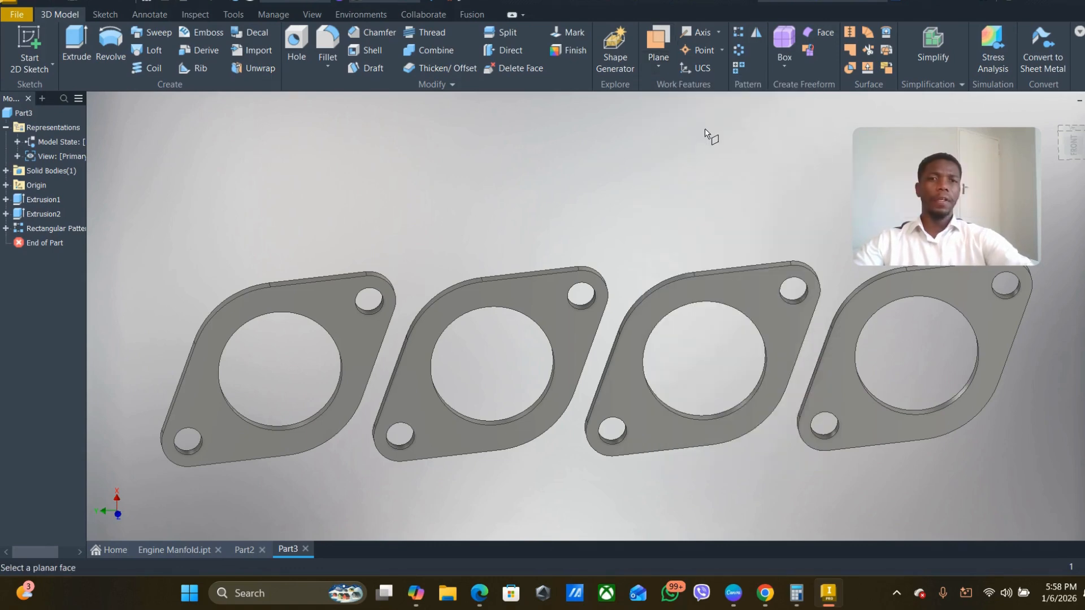
scroll(602, 318, "up", 3)
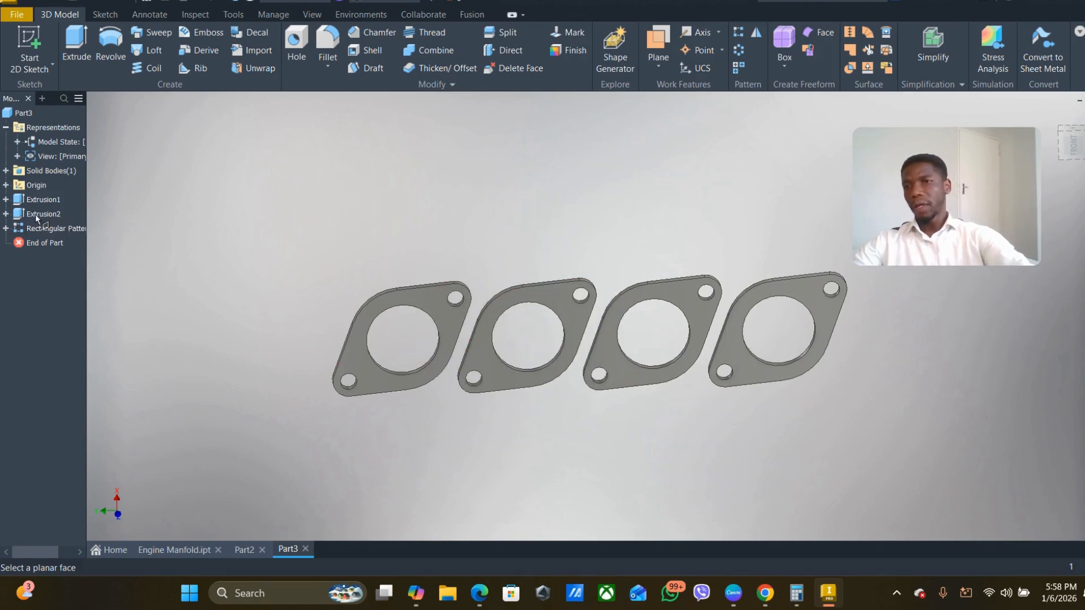
left_click(5, 185)
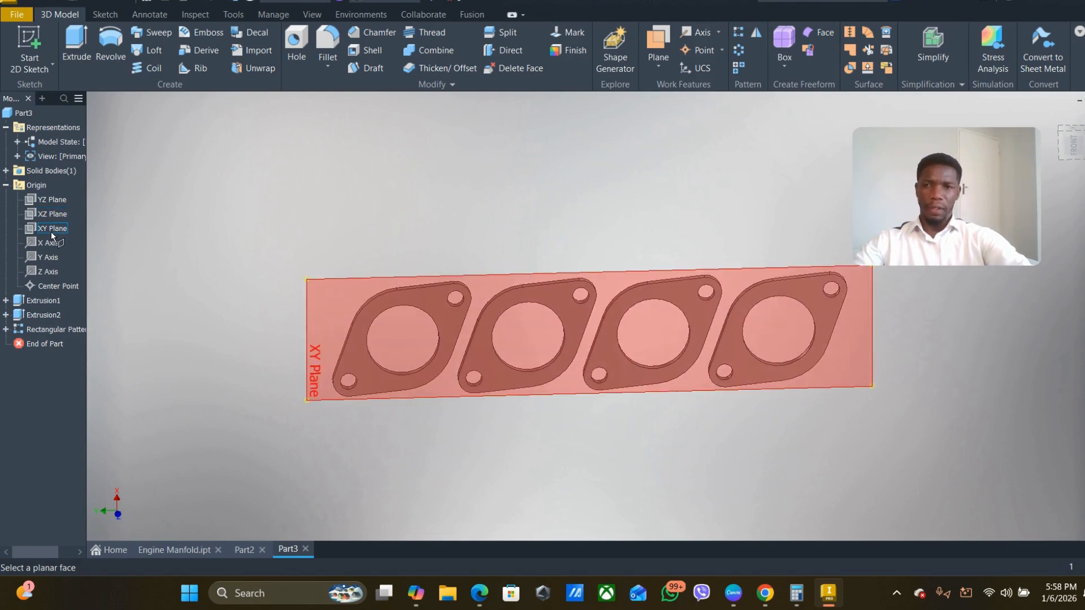
left_click(42, 201)
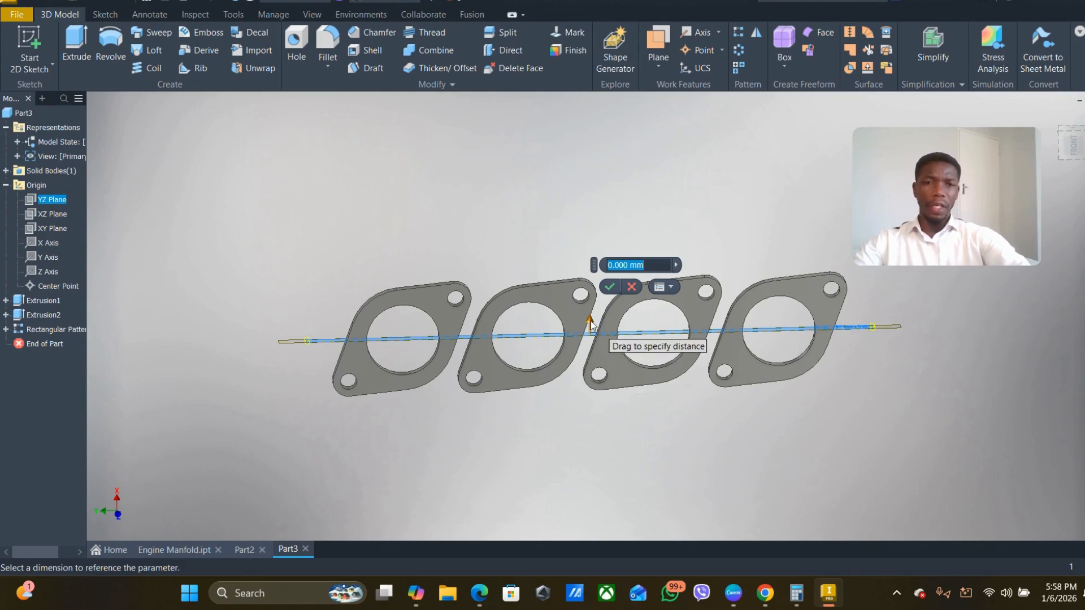
- Set the work plane's offset to -170 mm and create it
left_click_drag(591, 324, 604, 419)
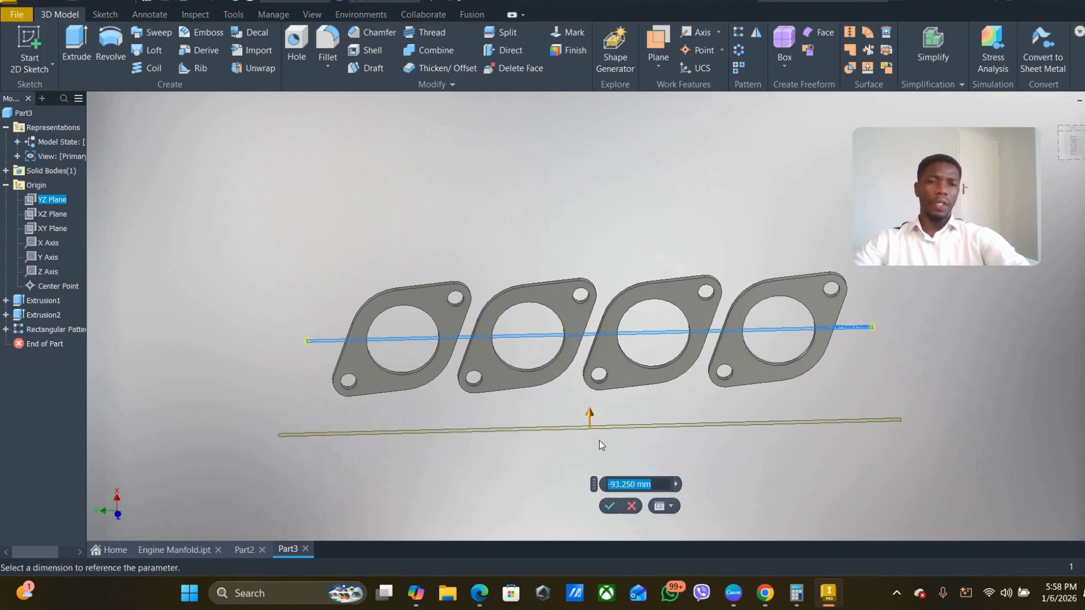
middle_click_drag(599, 440, 528, 434)
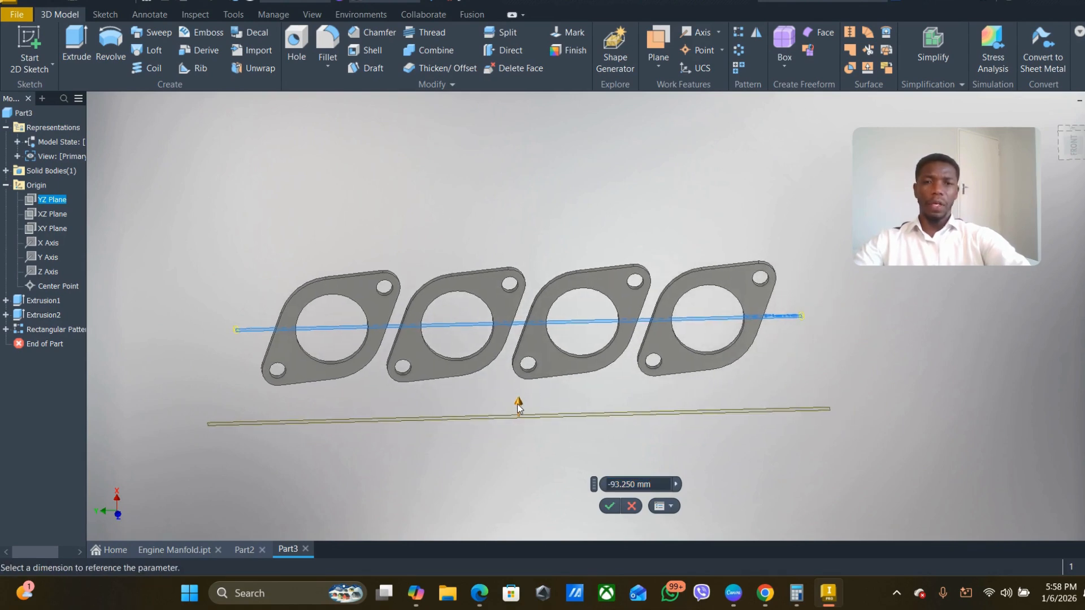
left_click_drag(518, 406, 530, 436)
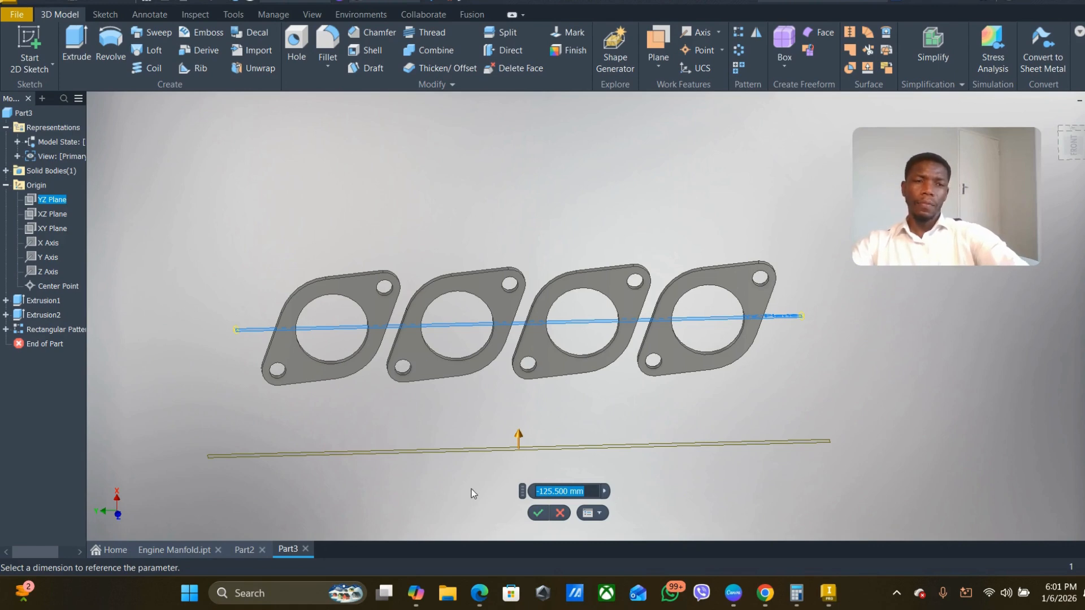
left_click(569, 491)
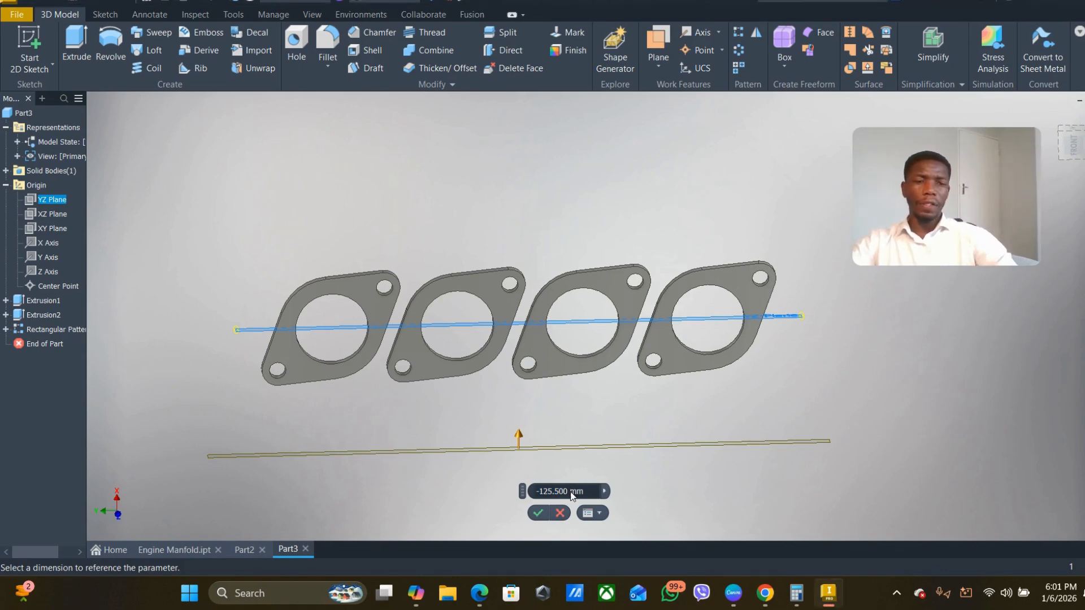
key("BackSpace")
key("BackSpace")
key("BackSpace")
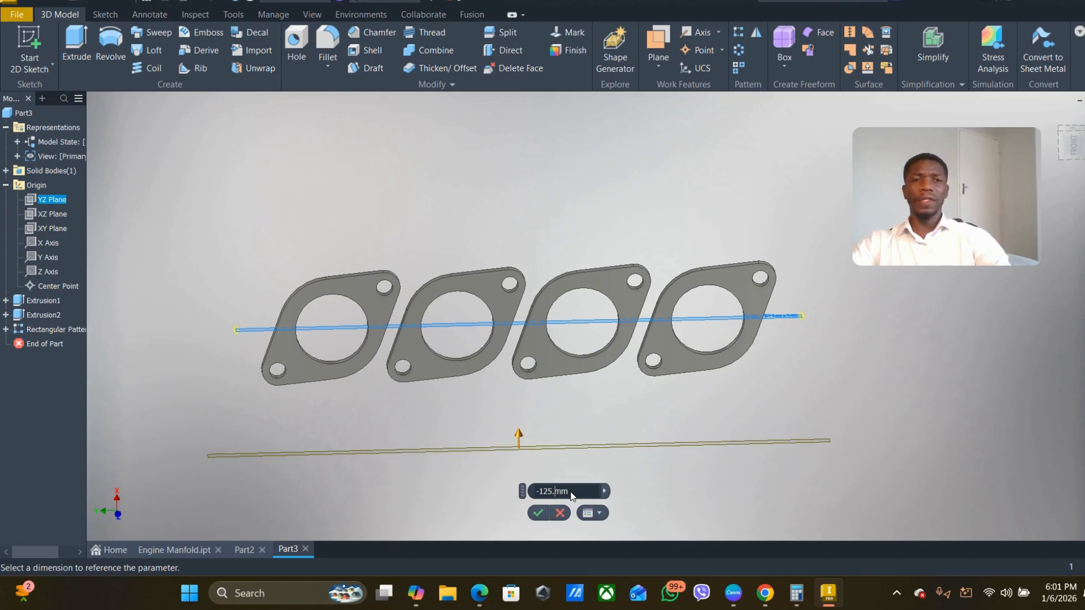
key("BackSpace")
key("BackSpace")
key("BackSpace")
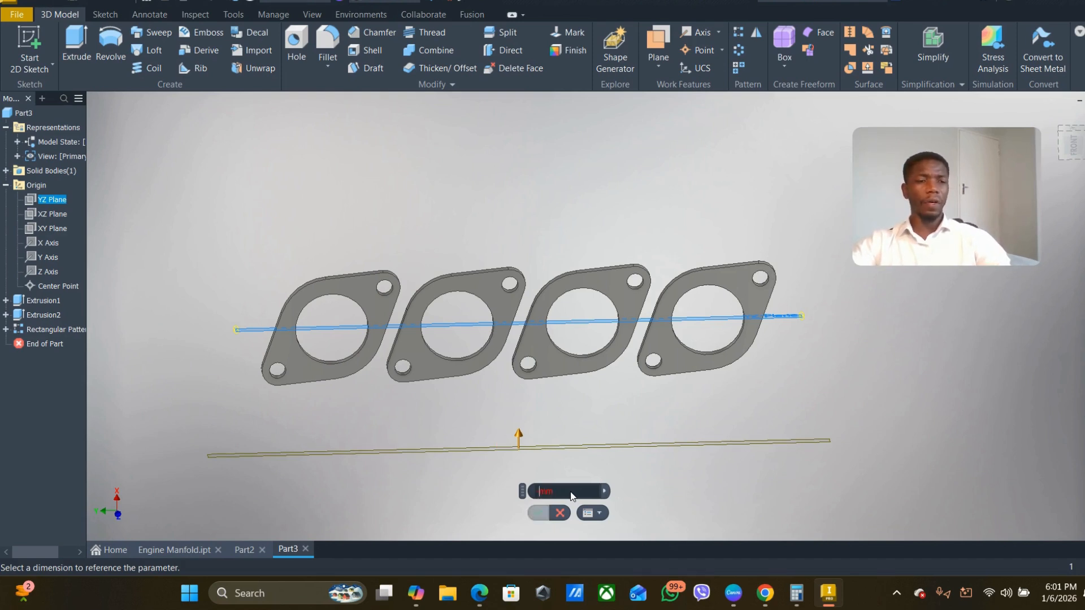
type("170")
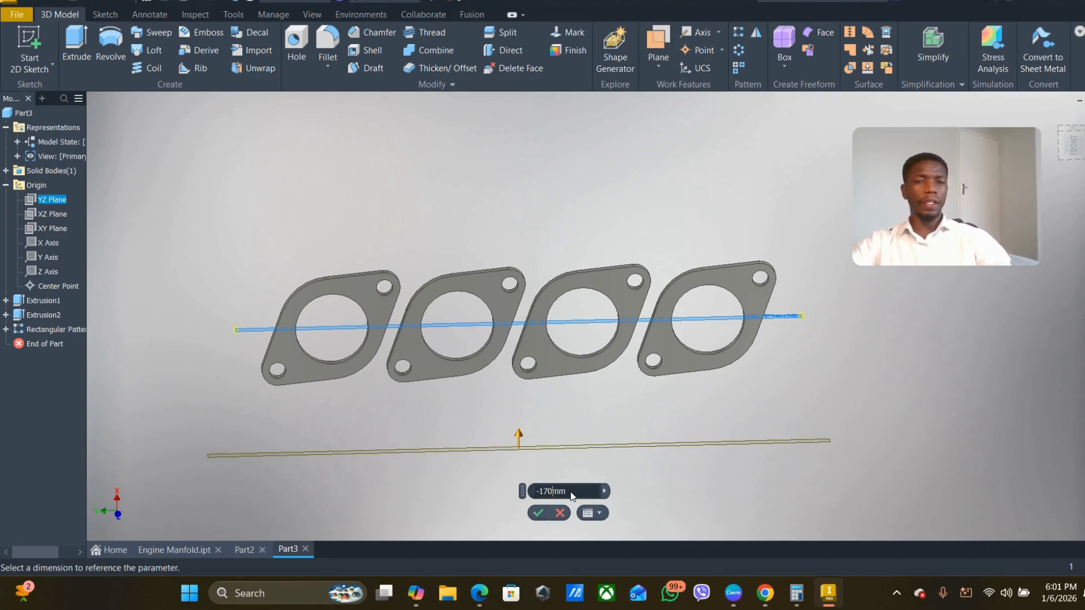
left_click(536, 517)
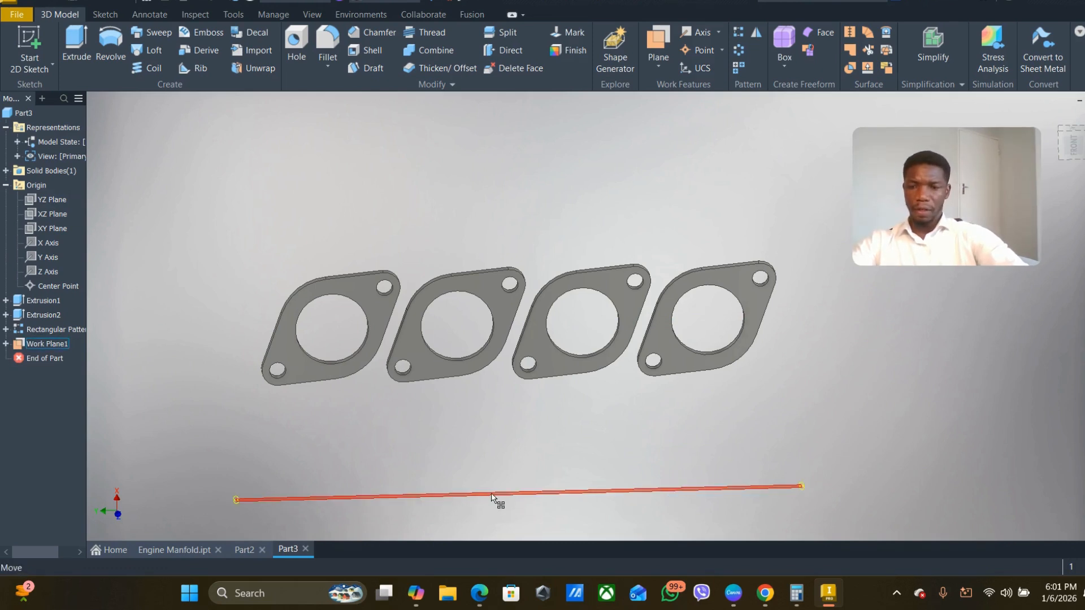
- Start a new sketch on the offset work plane
middle_click_drag(499, 494, 507, 509, "shift")
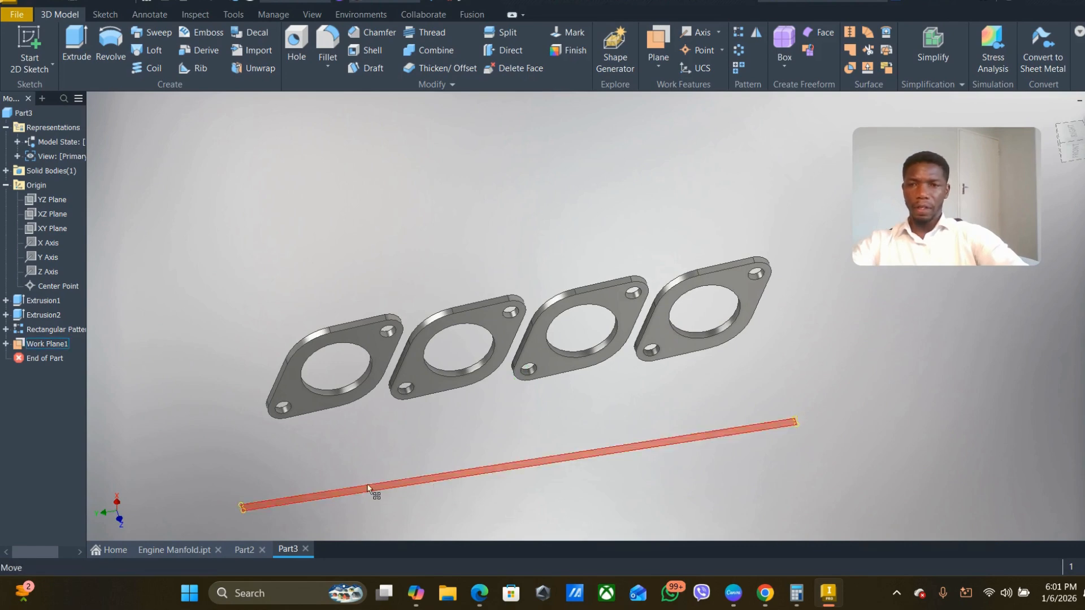
right_click(43, 345)
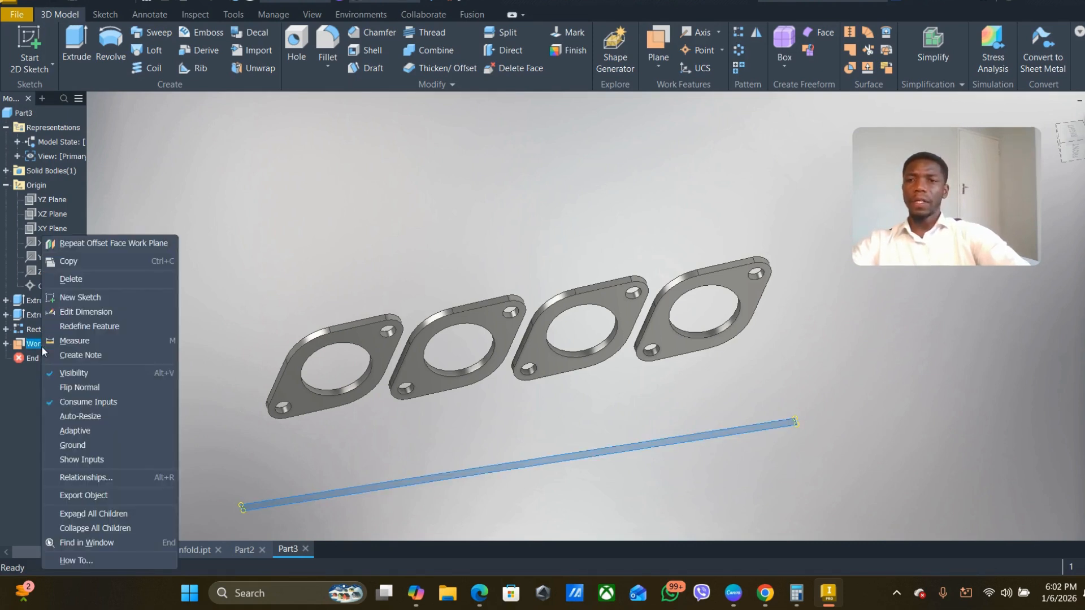
left_click(79, 298)
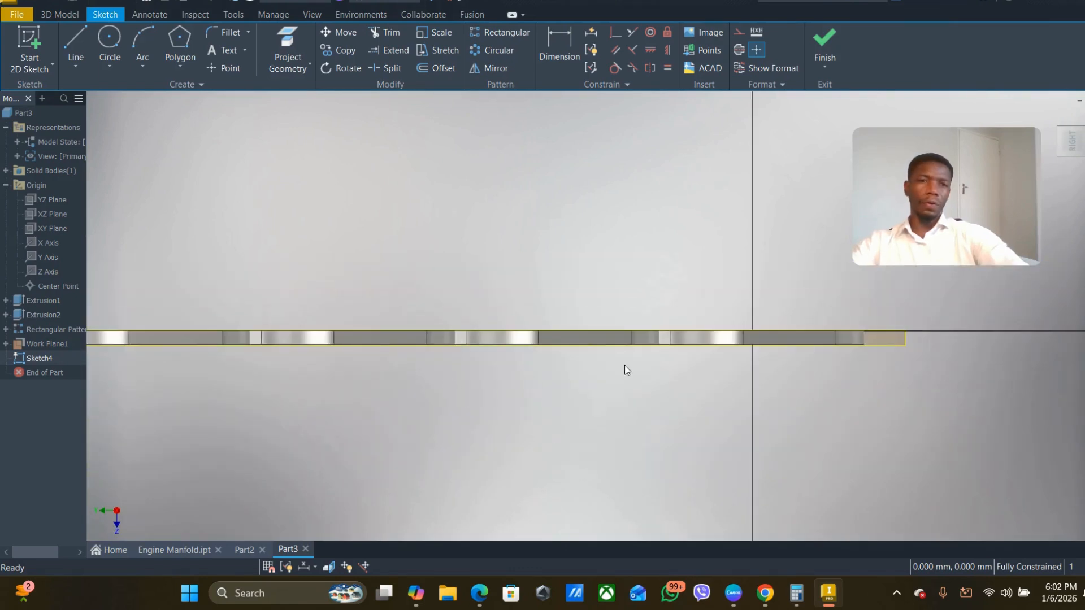
scroll(564, 372, "down", 3)
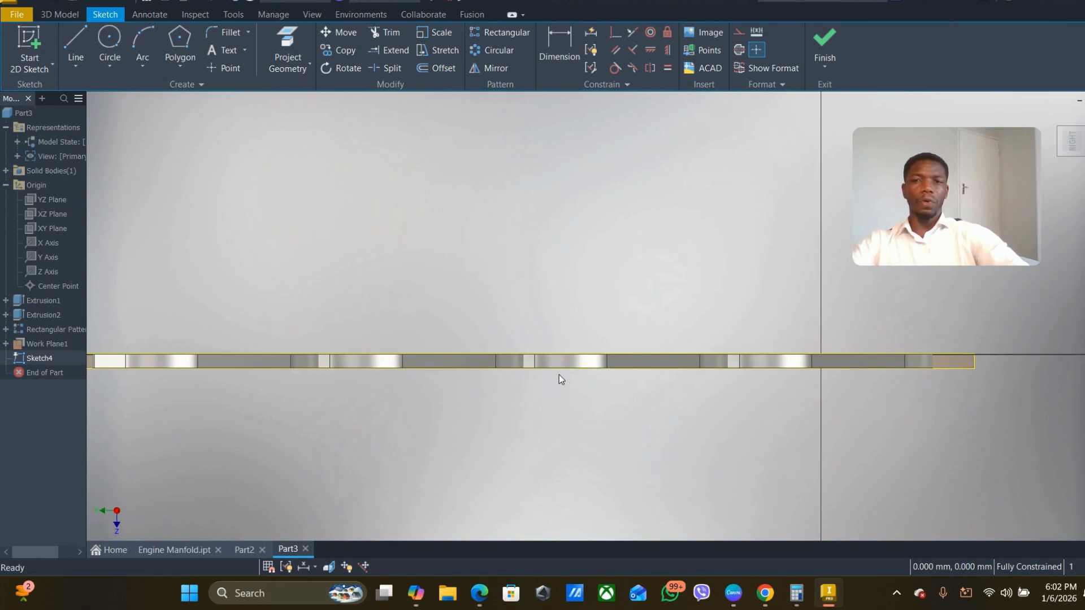
scroll(551, 394, "down", 2)
mouse_move(541, 395)
middle_mouse_down("shift")
mouse_move(545, 428)
mouse_move(526, 407)
middle_mouse_up("shift")
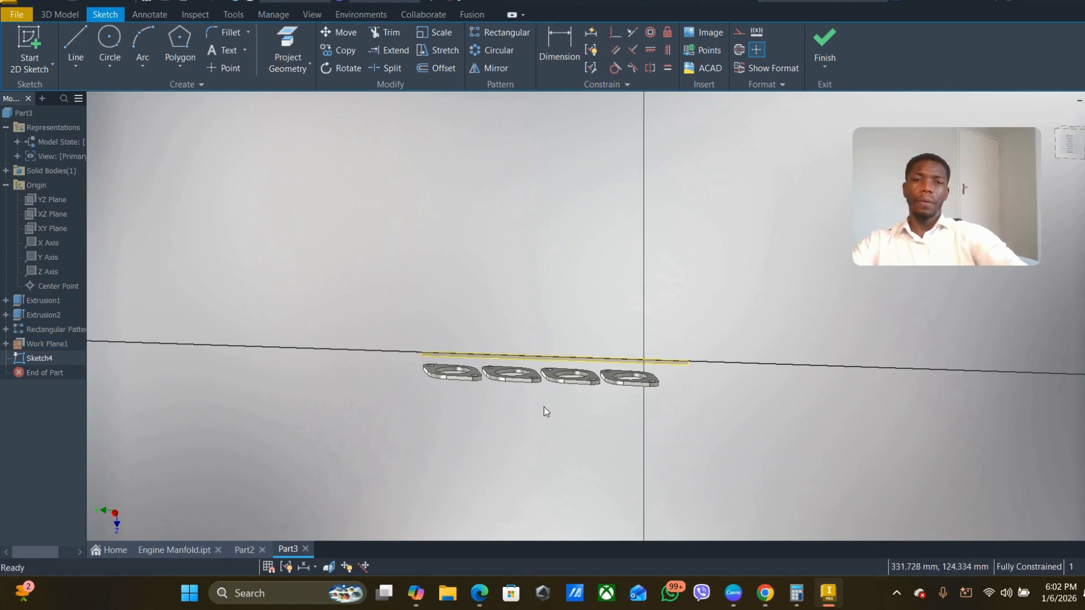
scroll(576, 385, "up", 3)
scroll(556, 385, "down", 3)
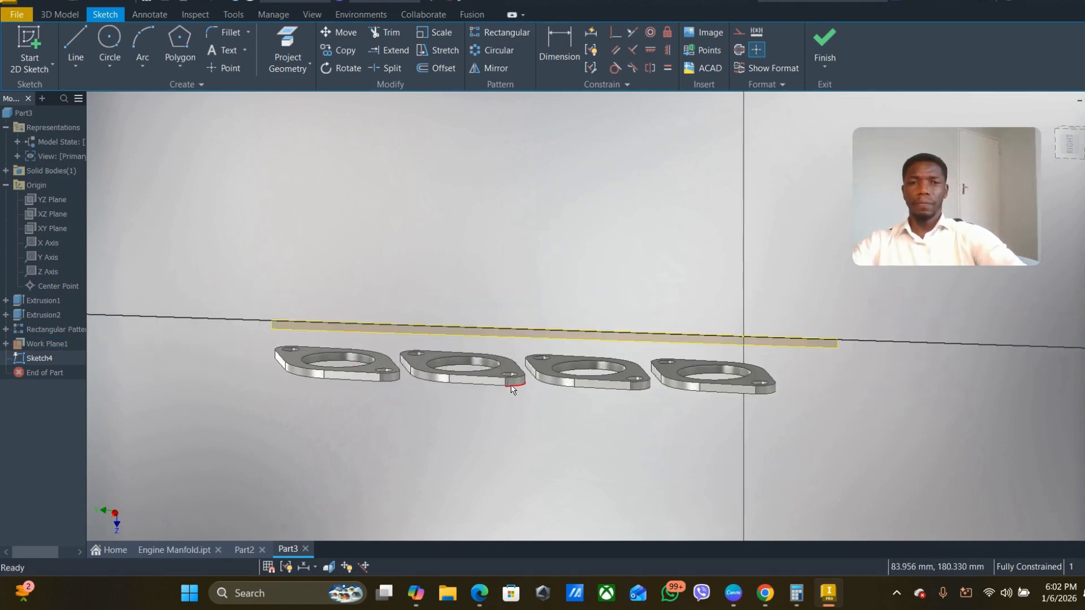
mouse_move(517, 420)
middle_mouse_down("shift")
mouse_move(551, 463)
mouse_move(513, 413)
middle_mouse_up("shift")
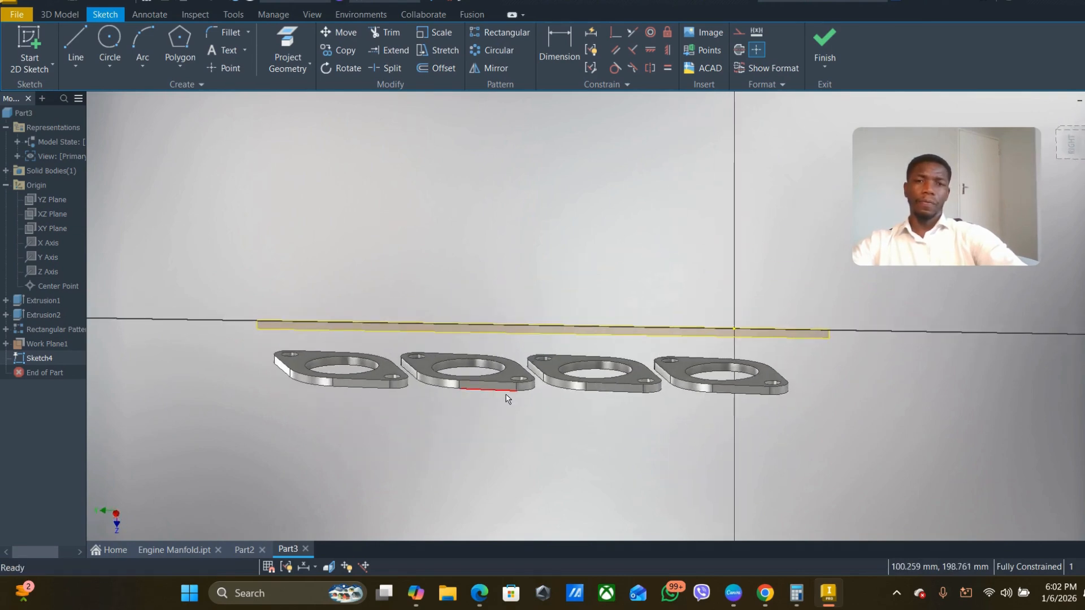
left_click(527, 327)
right_click(527, 326)
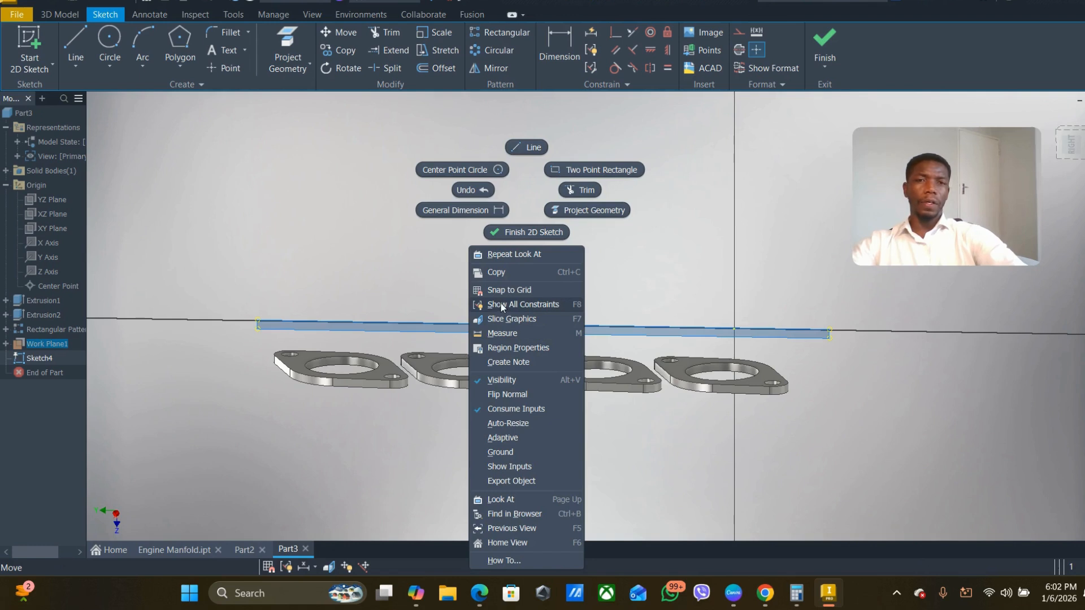
left_click(355, 360)
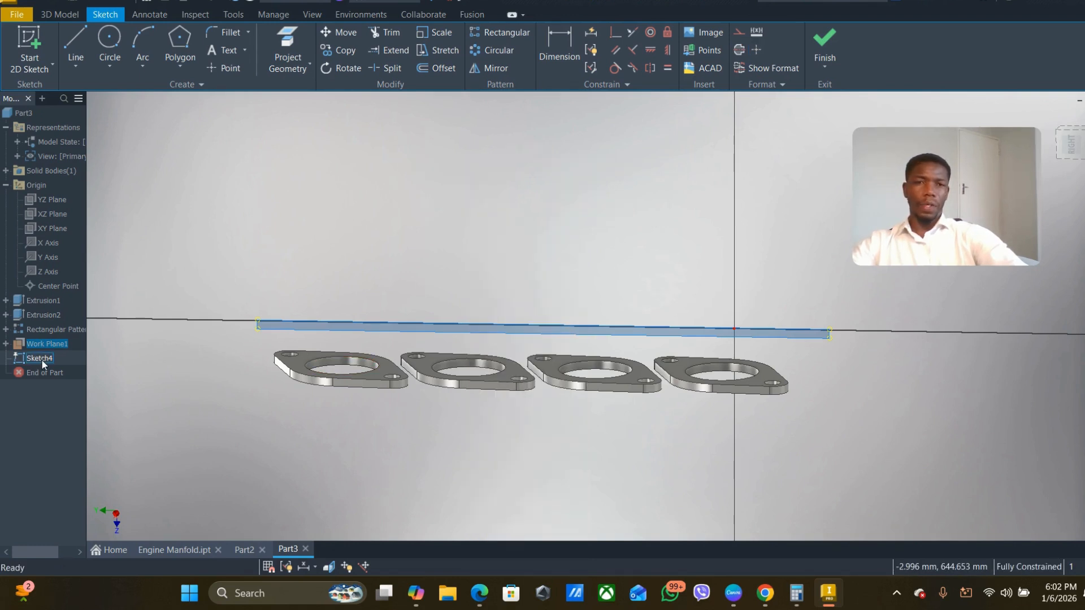
left_click(68, 40)
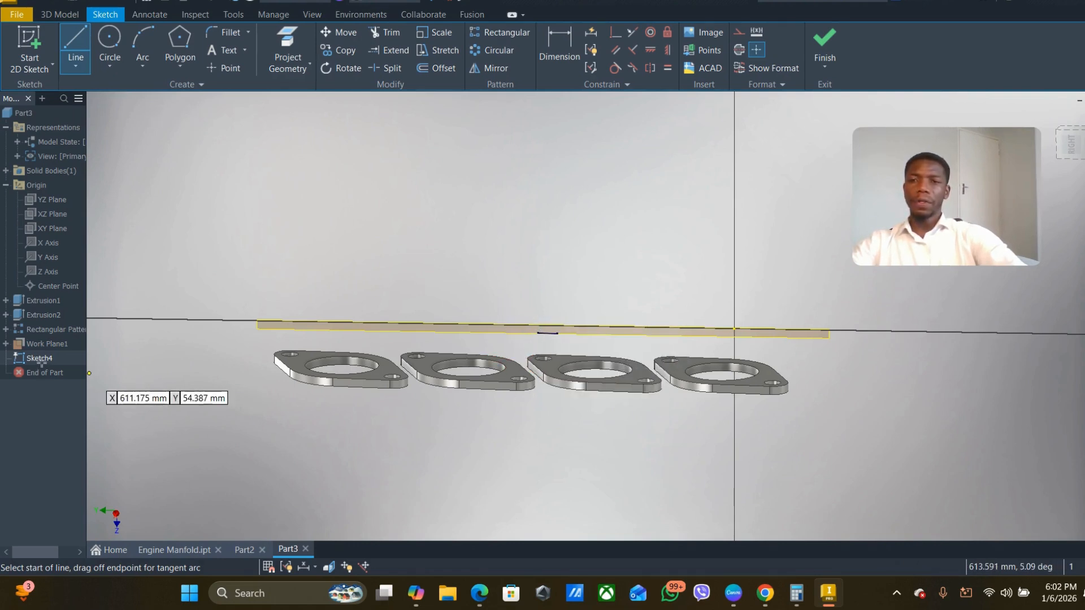
key("Escape")
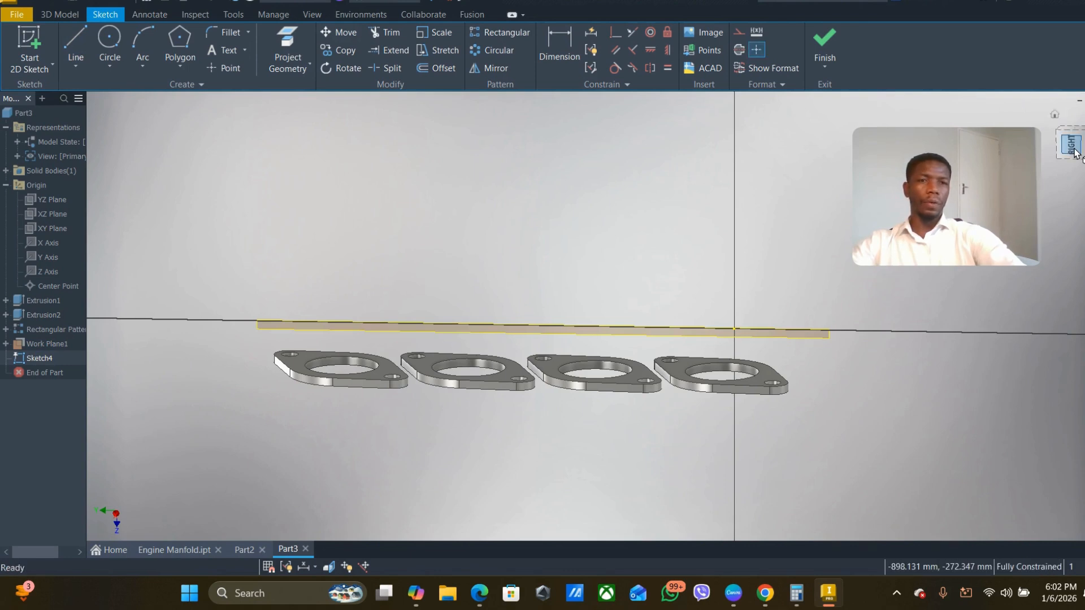
- Sketch a vertical line about 92 mm long upward from the midpoint of the projected lower edge near the middle of the flange row
left_click(1074, 151)
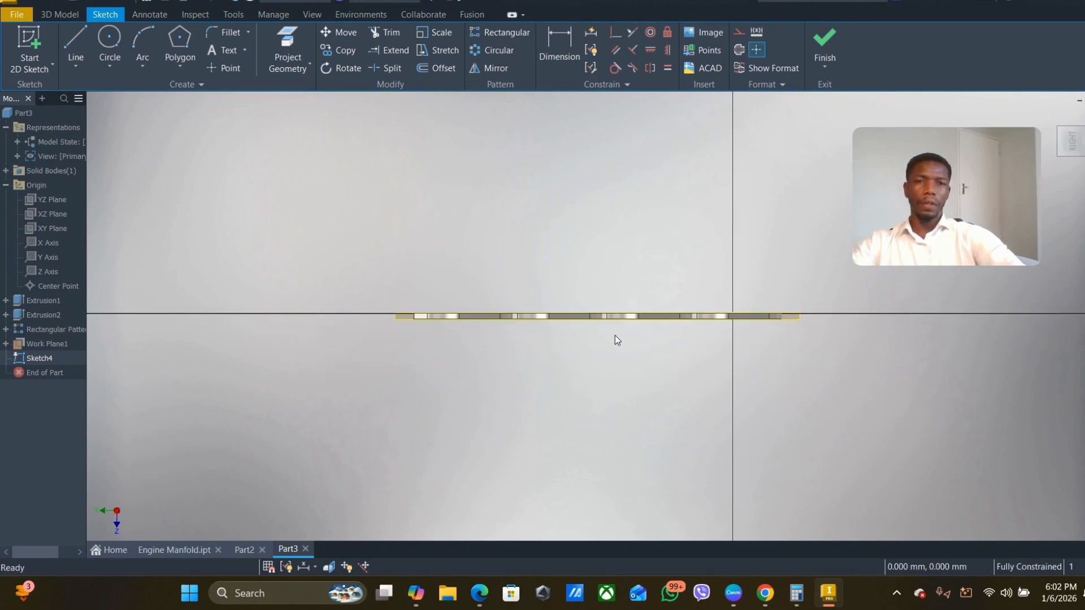
scroll(604, 310, "up", 5)
scroll(656, 385, "down", 3)
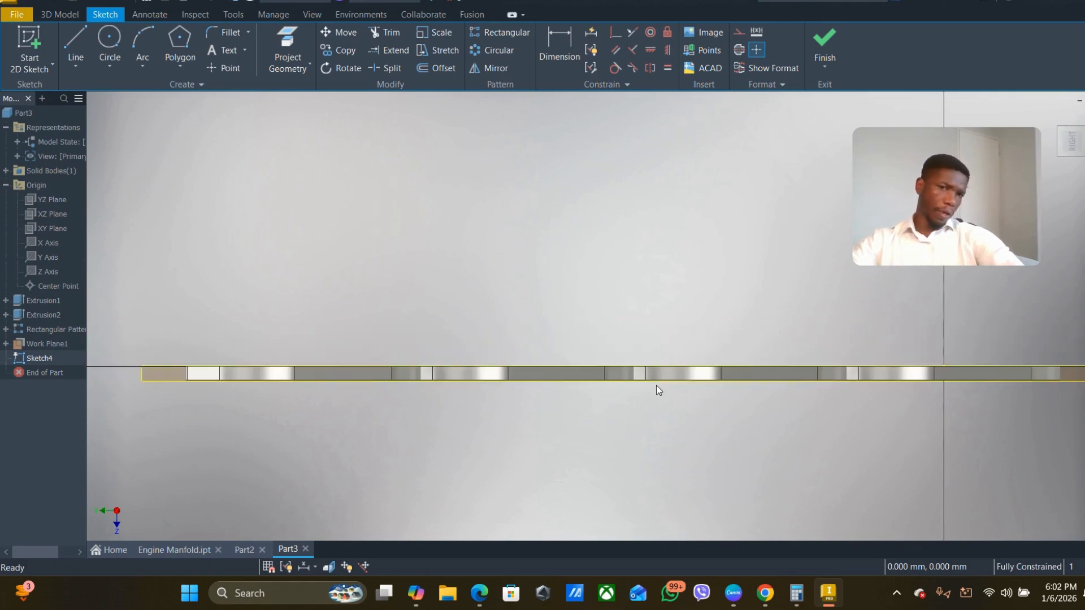
scroll(557, 373, "up", 3)
scroll(557, 373, "down", 5)
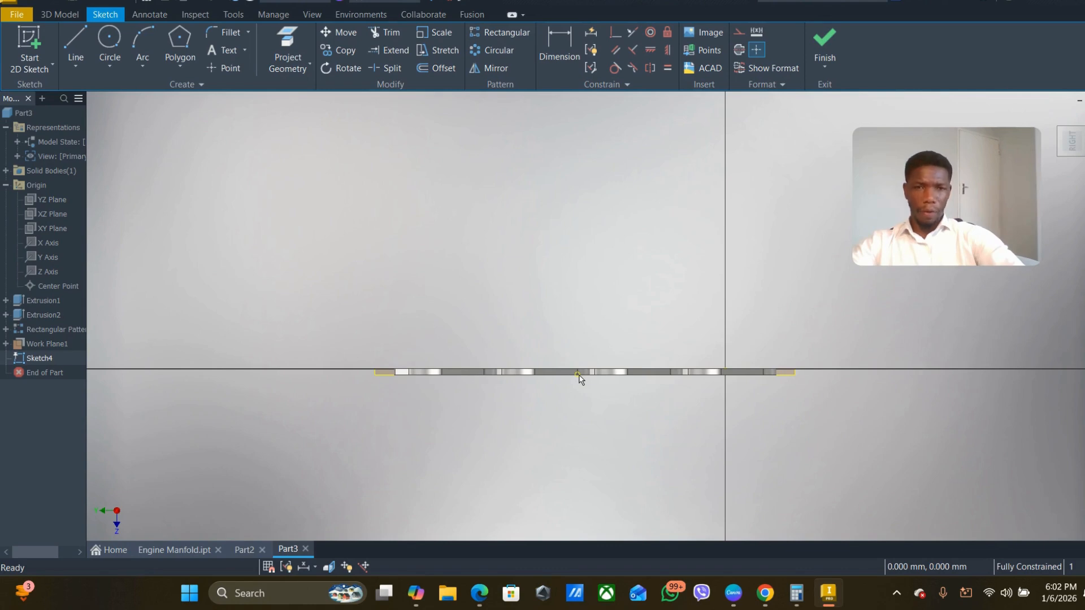
left_click(76, 49)
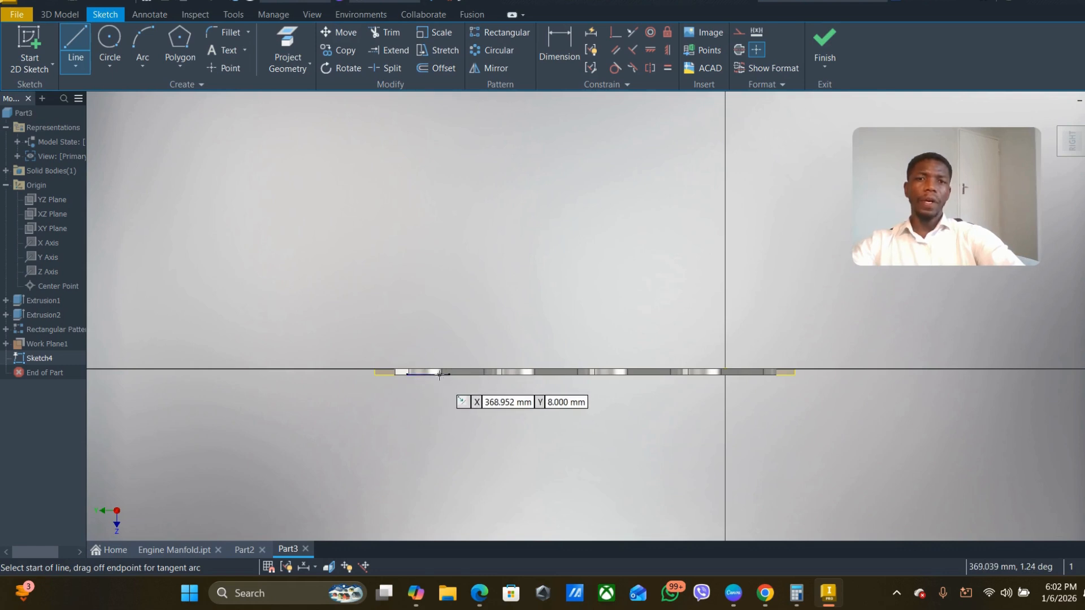
scroll(567, 387, "up", 5)
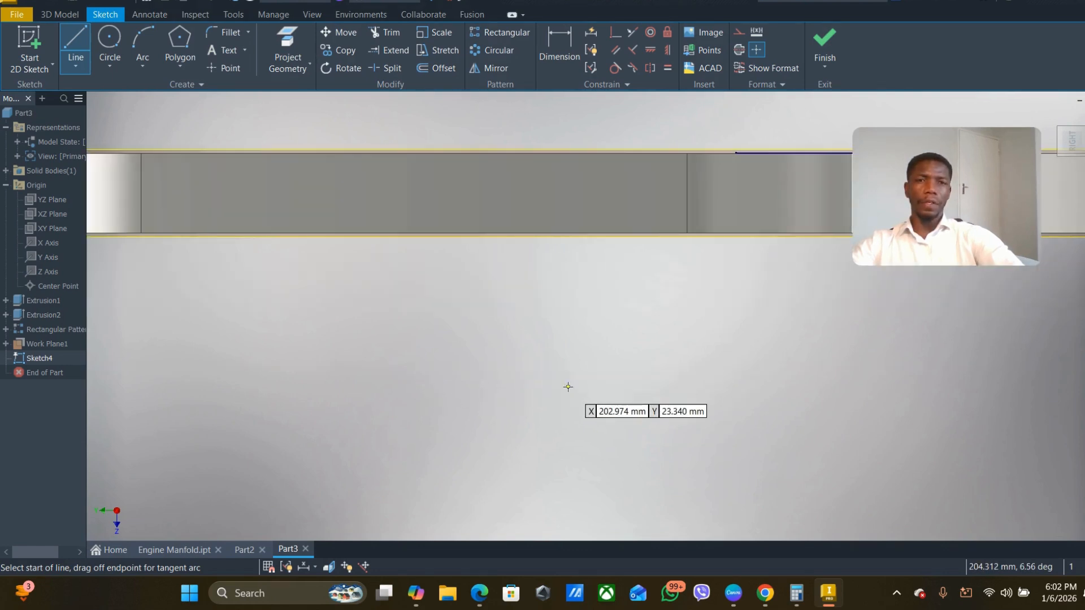
scroll(568, 387, "down", 5)
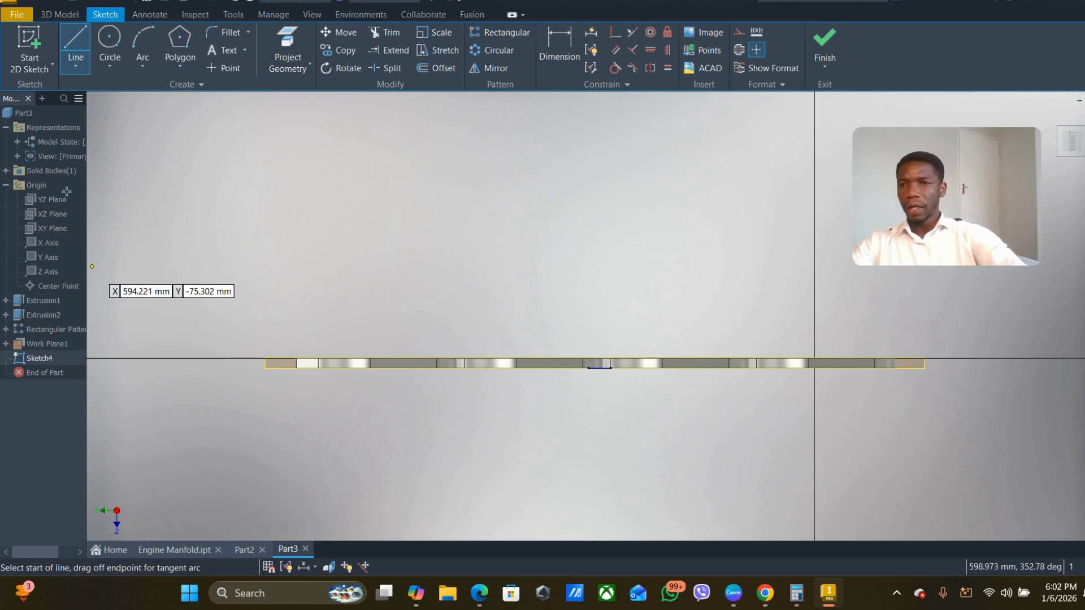
left_click(6, 186)
left_click(7, 186)
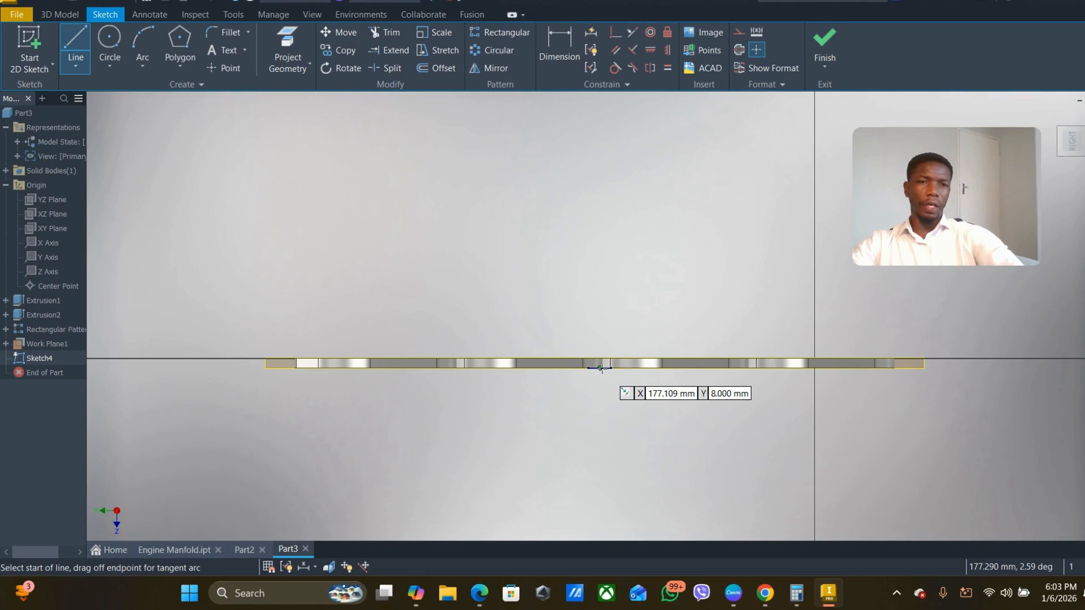
scroll(601, 368, "down", 5)
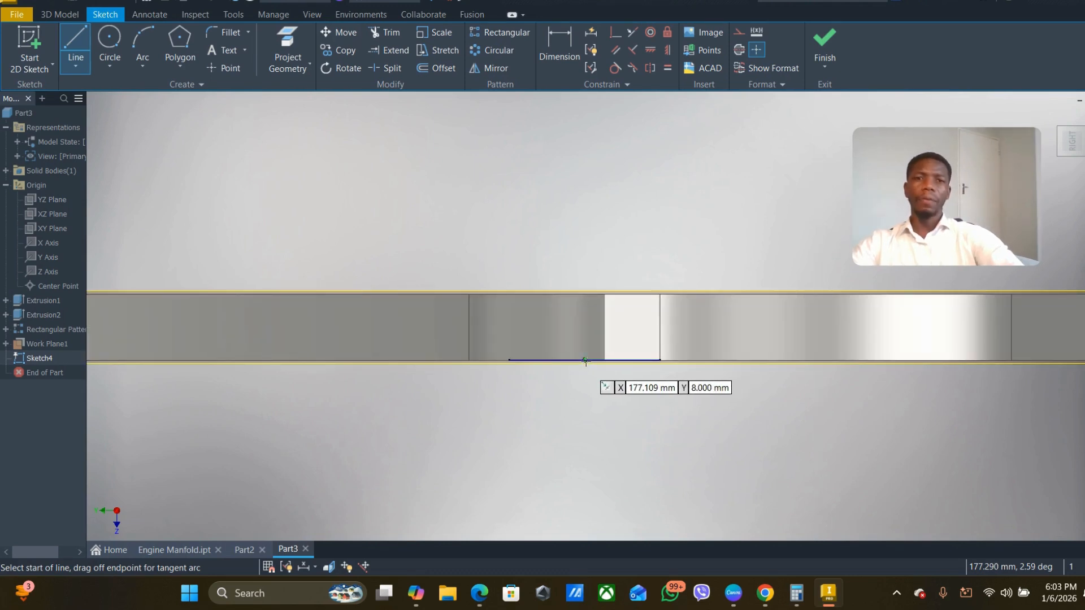
left_click(585, 361)
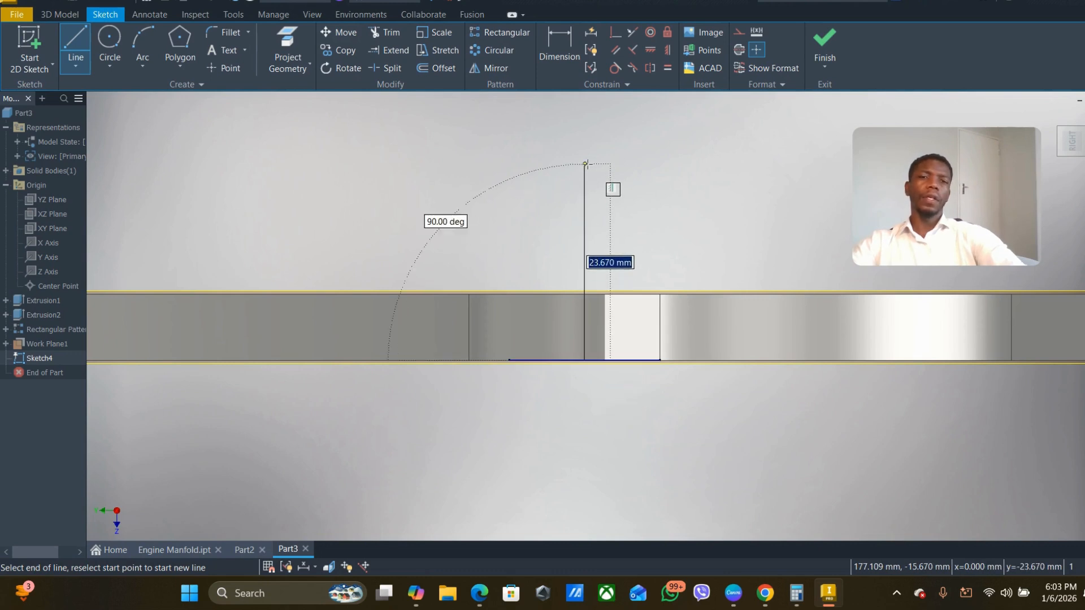
scroll(587, 164, "up", 3)
scroll(587, 164, "down", 3)
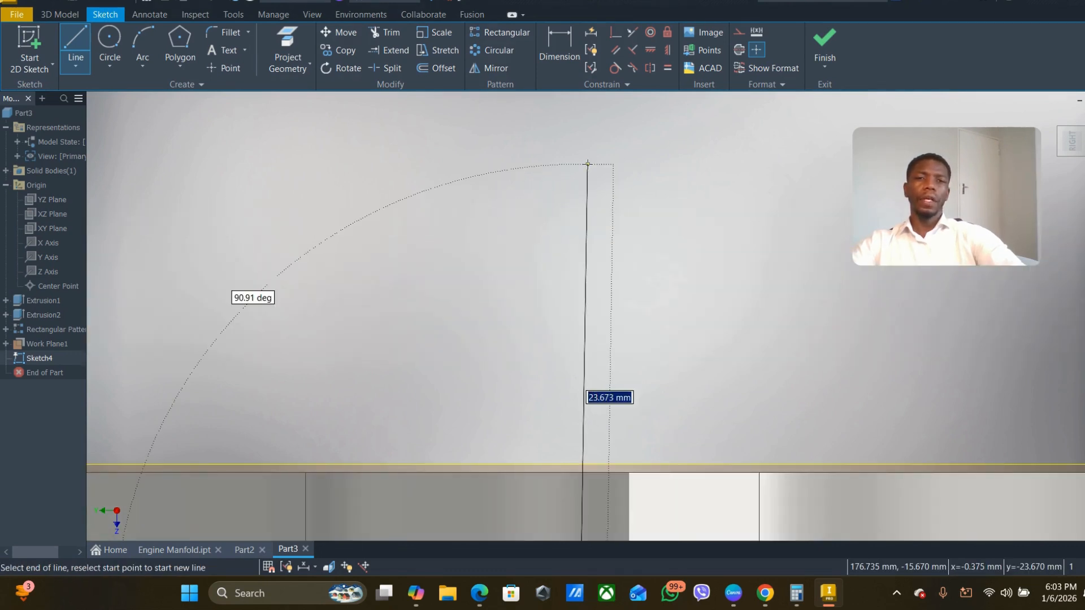
scroll(576, 186, "up", 3)
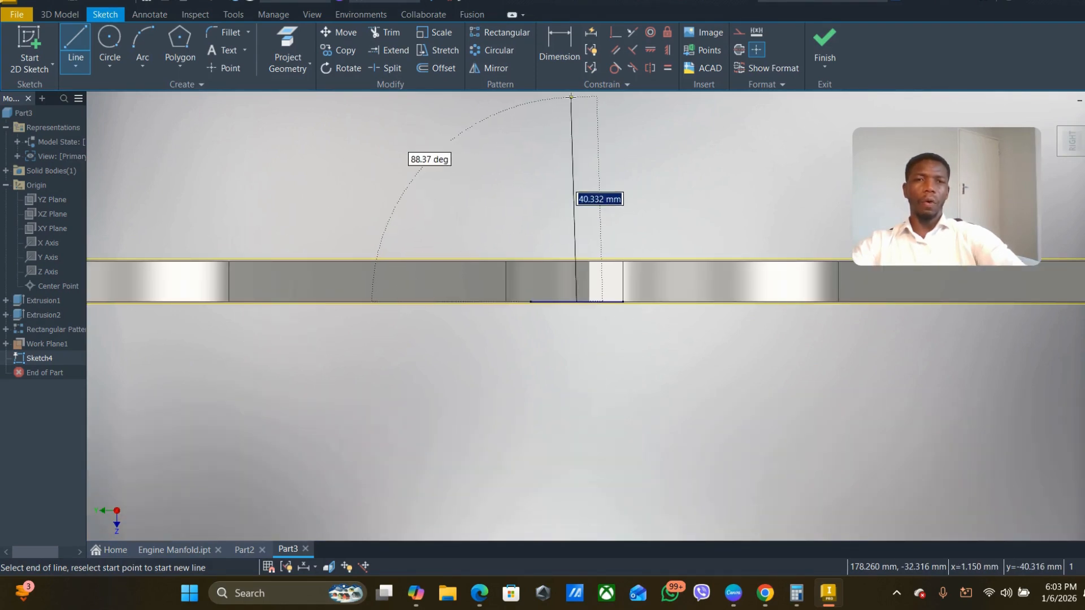
middle_click_drag(571, 99, 571, 235)
middle_click_drag(579, 115, 580, 282)
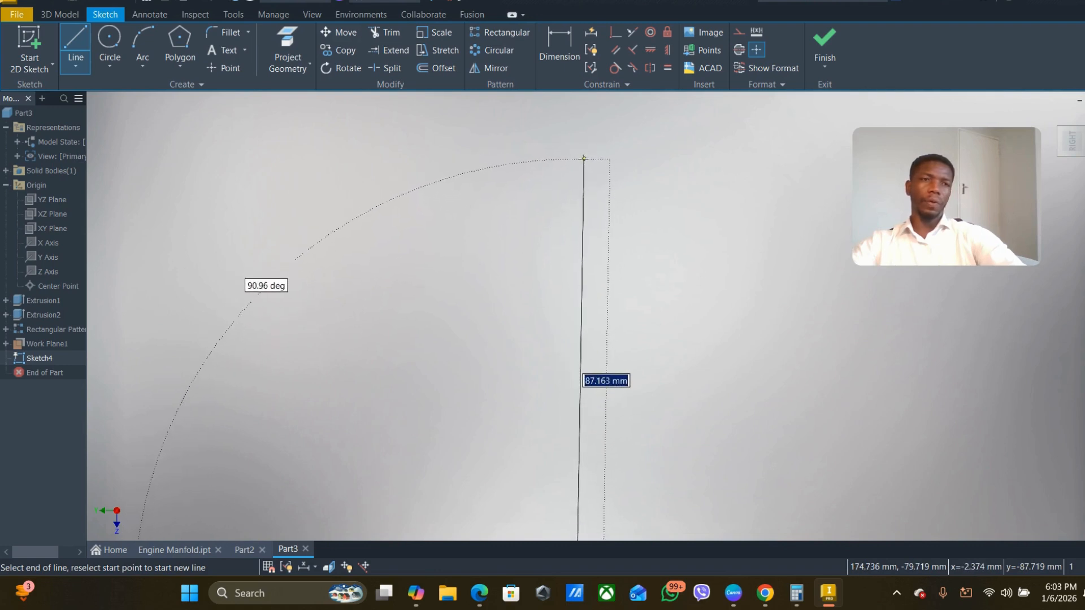
left_click(577, 132)
key("Escape")
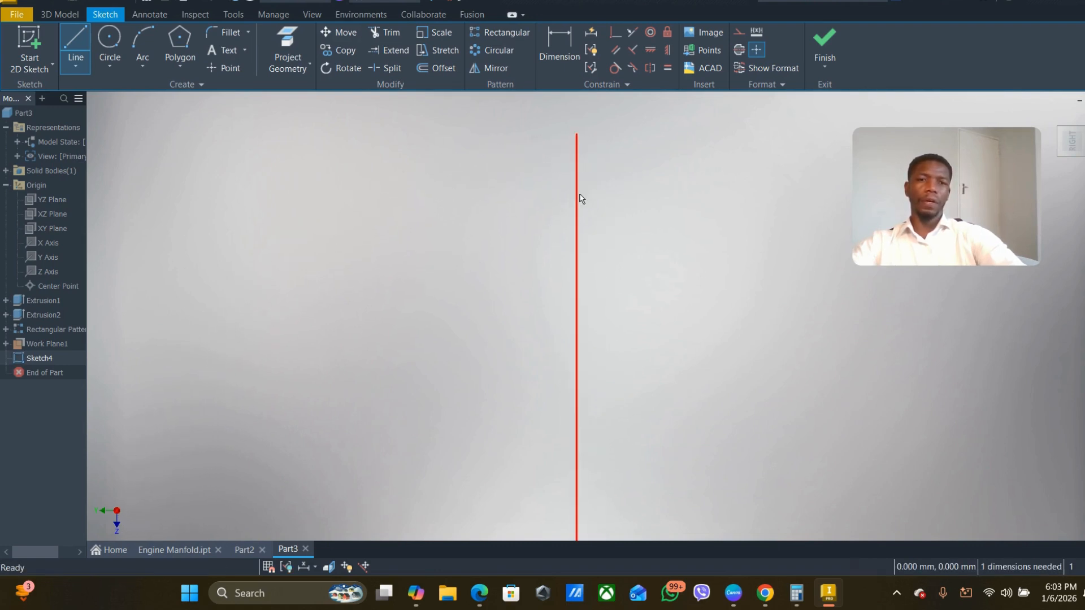
- Dimension the vertical line to 130 mm long and convert it to a centerline
scroll(580, 225, "down", 5)
scroll(579, 239, "up", 5)
middle_click_drag(579, 239, 492, 283)
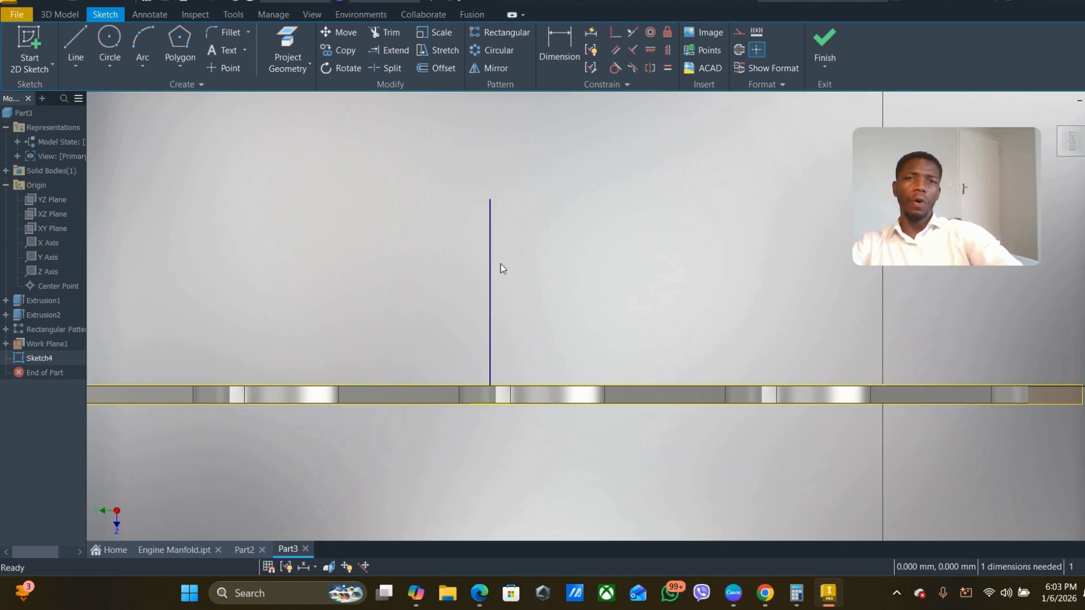
left_click(567, 46)
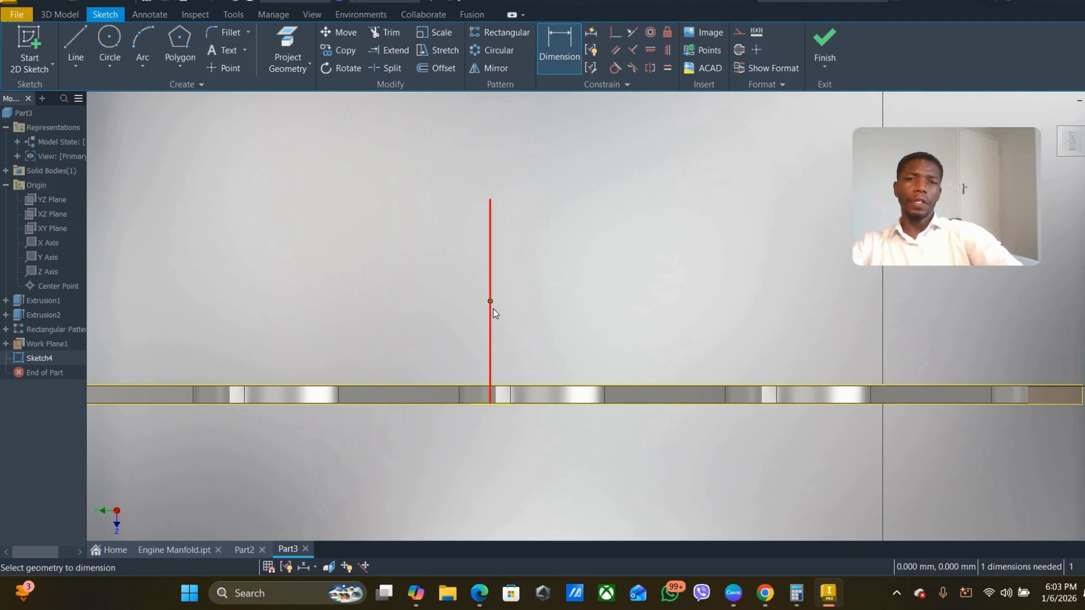
left_click(489, 327)
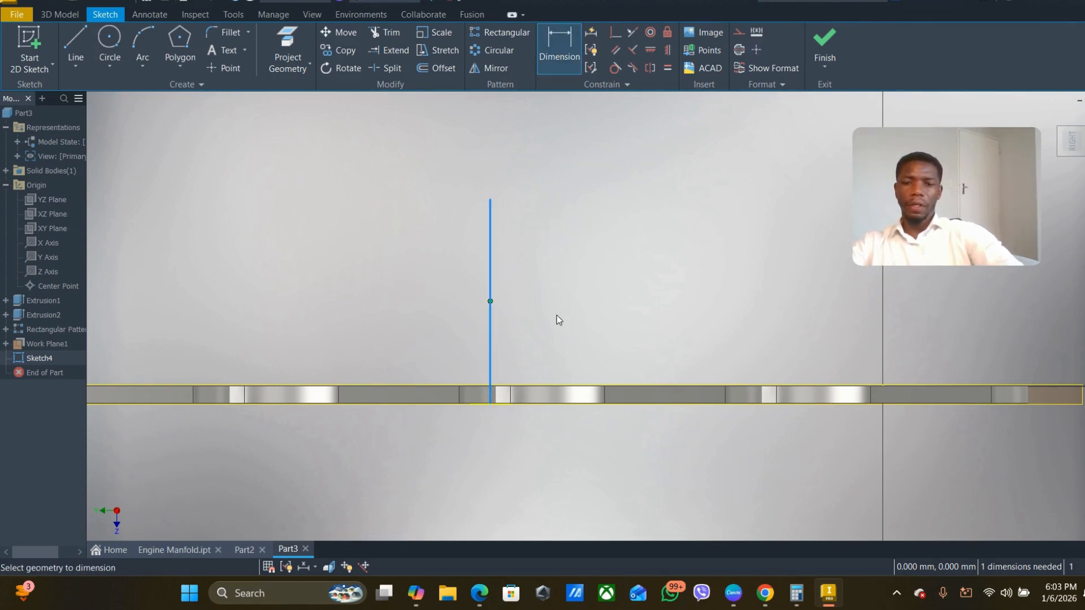
left_click(490, 331)
left_click(565, 299)
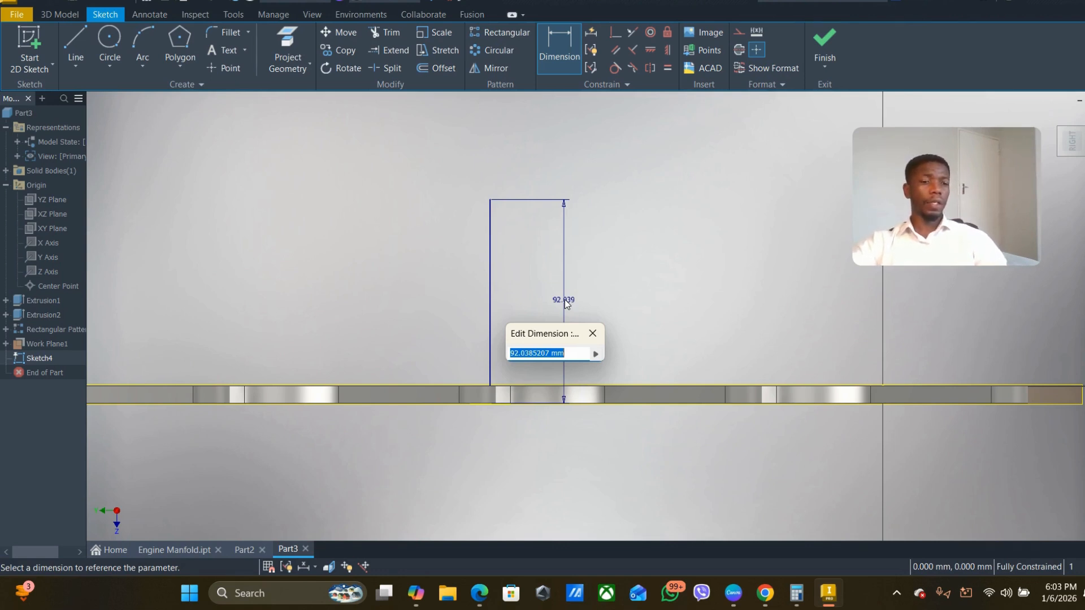
type("1205")
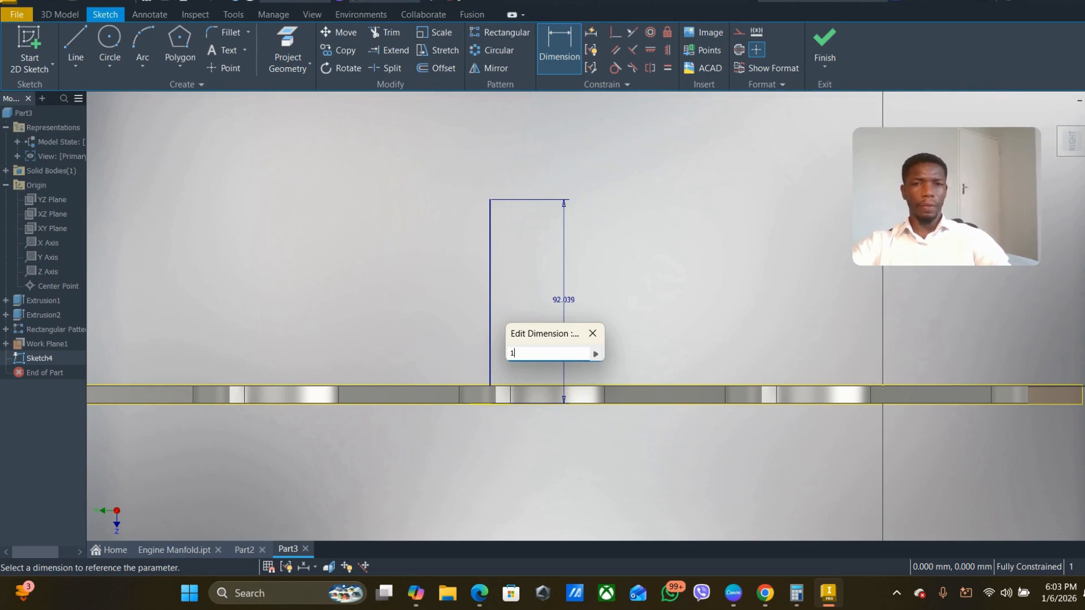
key("Return")
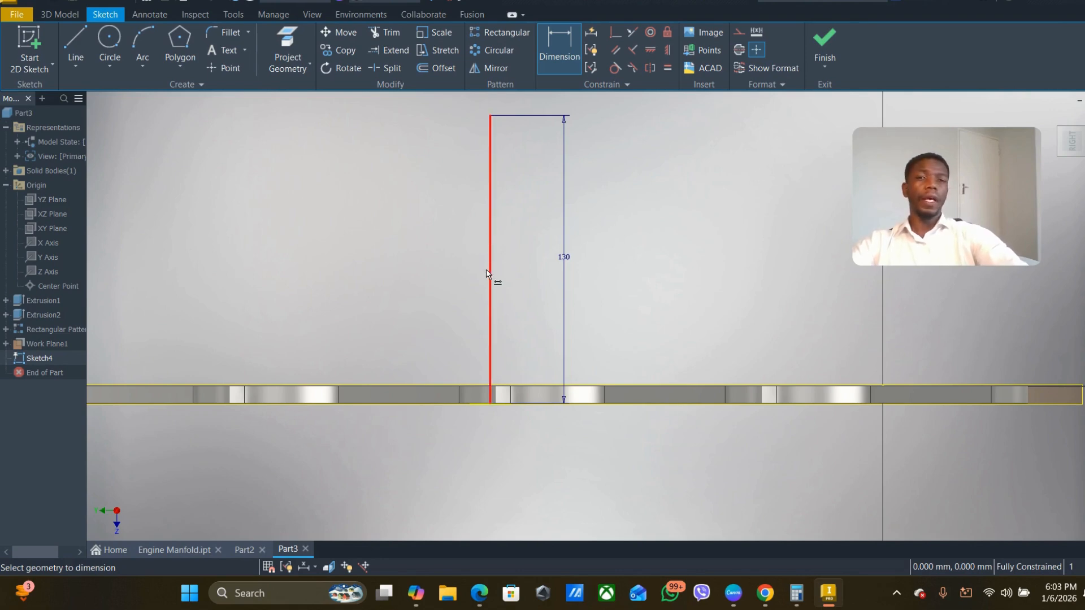
key("Escape")
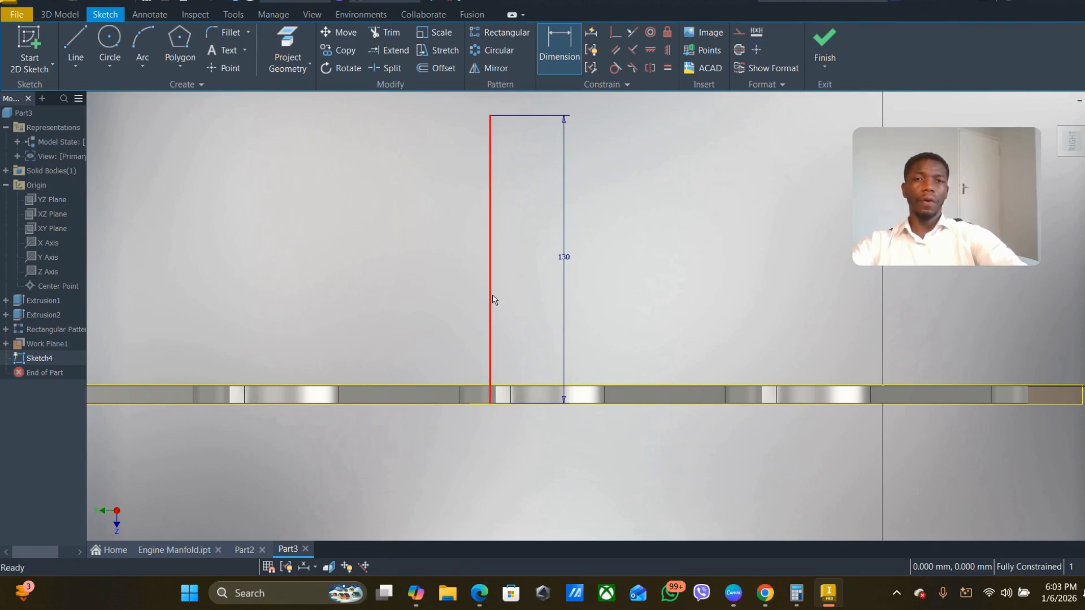
left_click(492, 292)
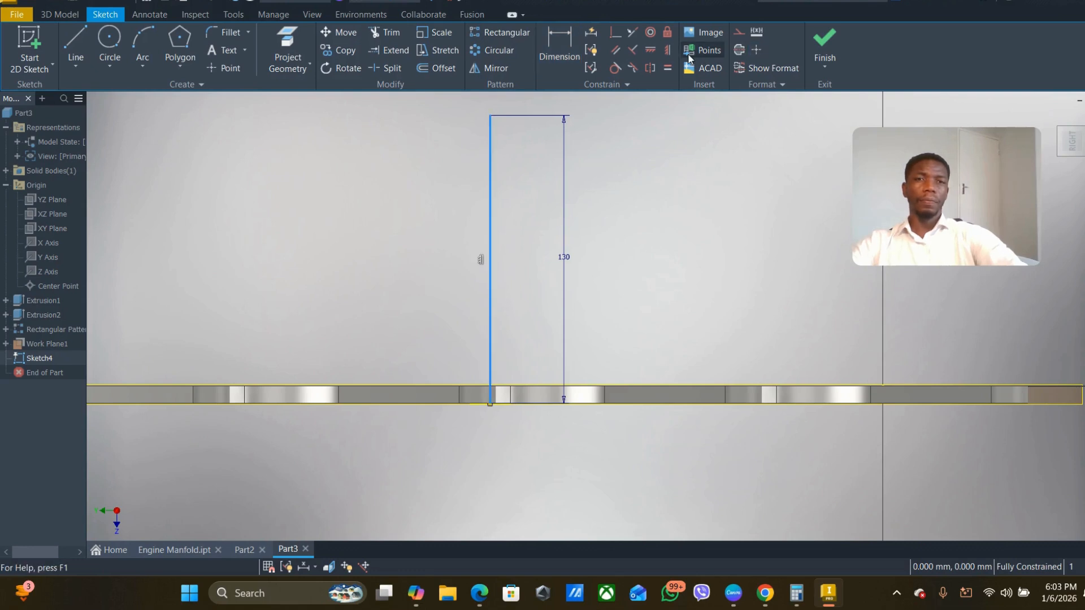
left_click(739, 49)
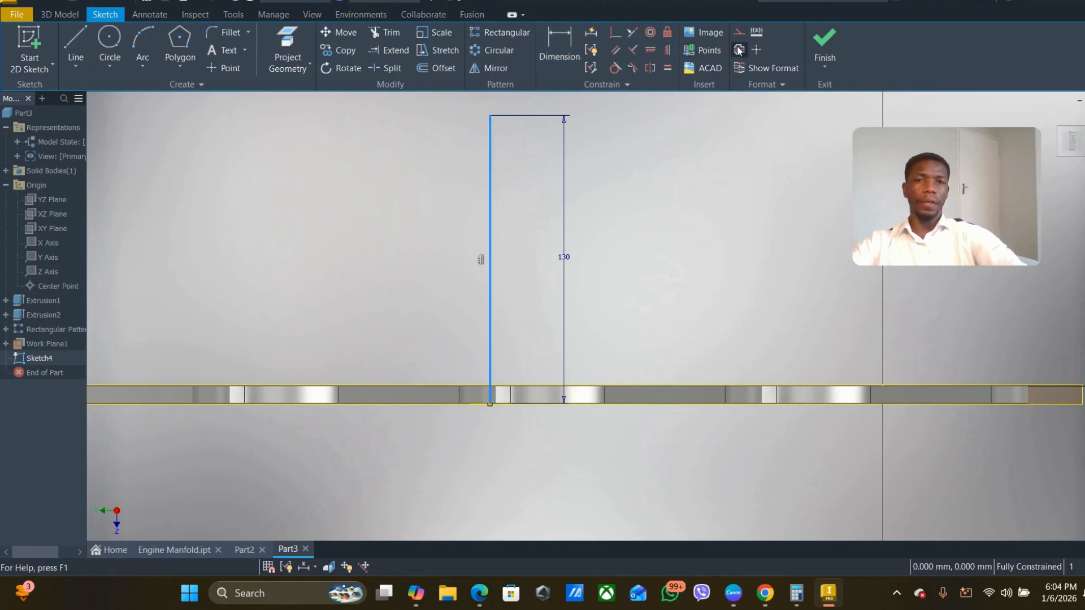
- Set the Polygon tool's number of sides to 3
scroll(494, 313, "down", 5)
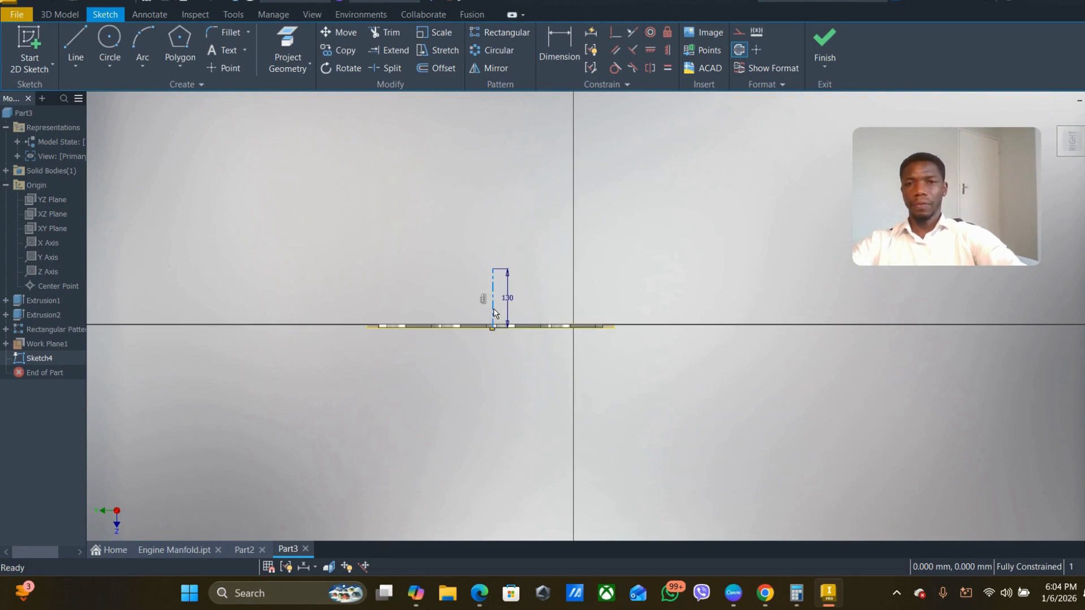
scroll(494, 313, "up", 8)
scroll(494, 314, "down", 5)
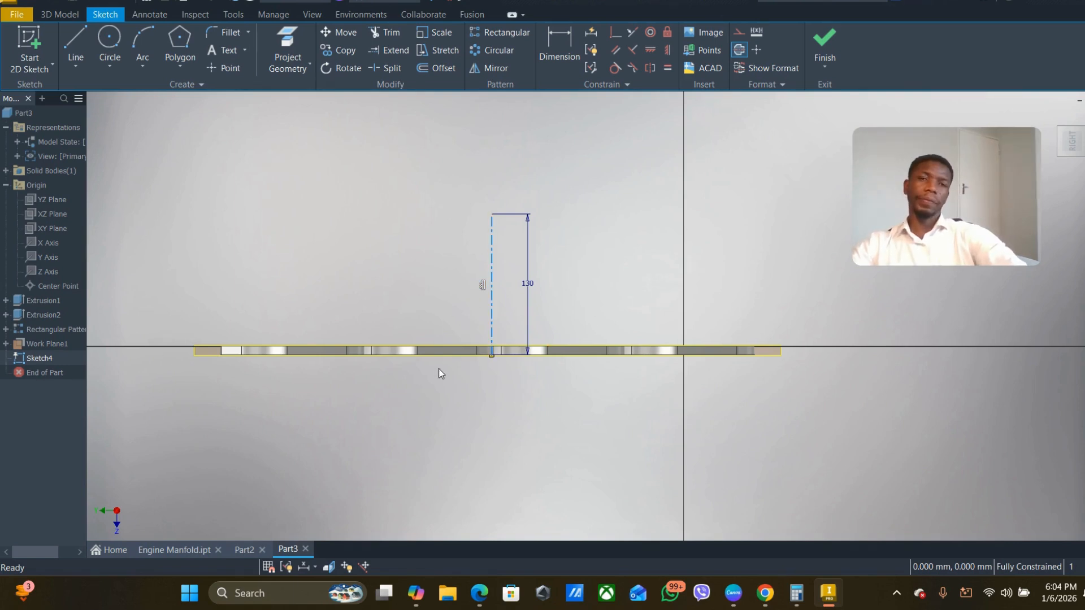
scroll(501, 198, "up", 5)
mouse_move(442, 297)
middle_mouse_down()
mouse_move(570, 236)
mouse_move(579, 253)
mouse_move(365, 272)
middle_mouse_up()
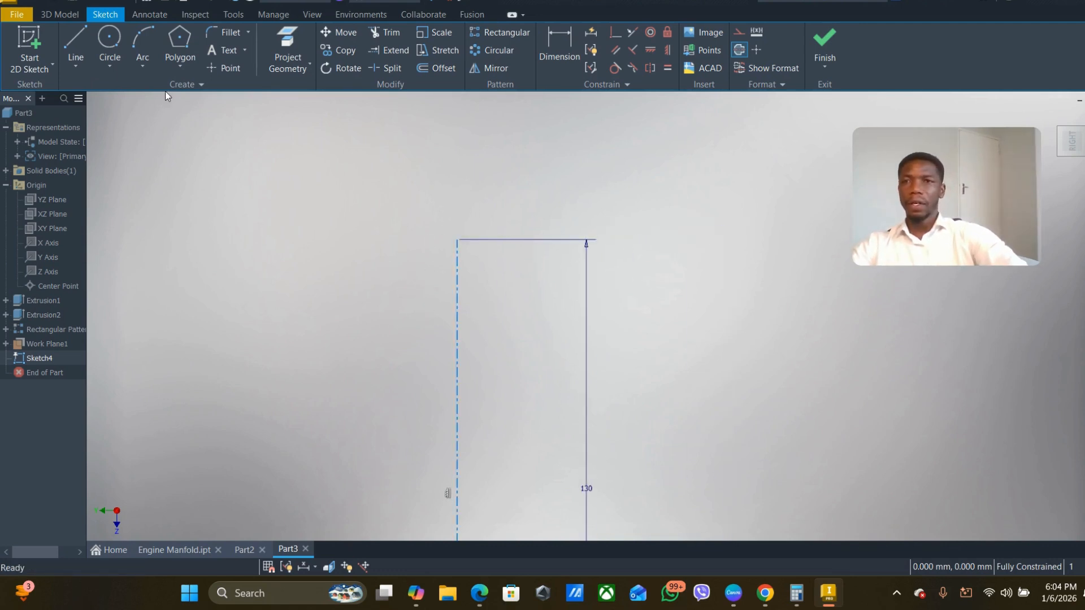
left_click(178, 67)
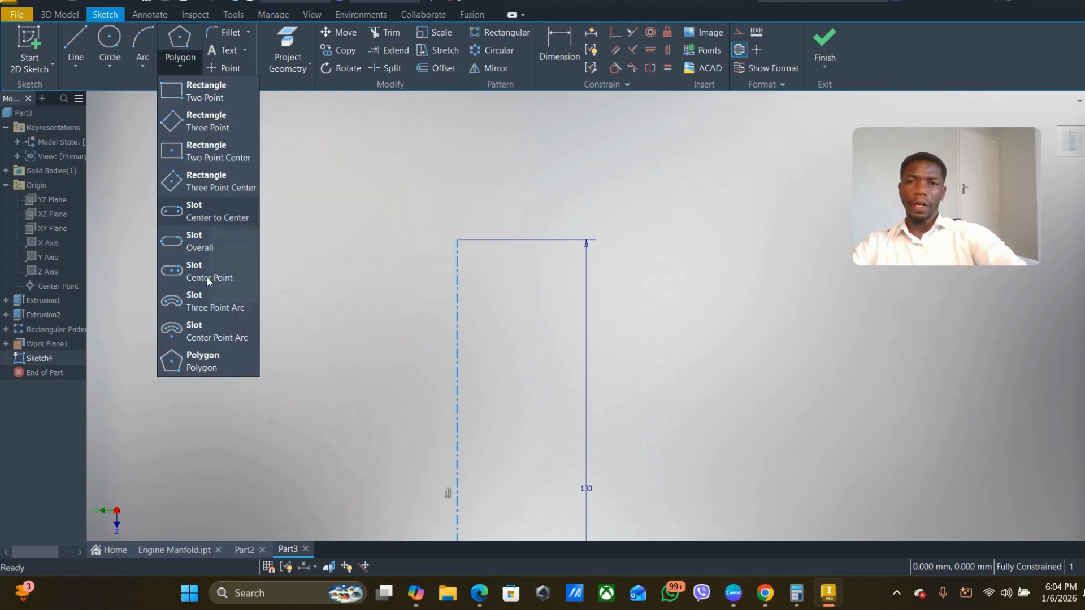
left_click(206, 364)
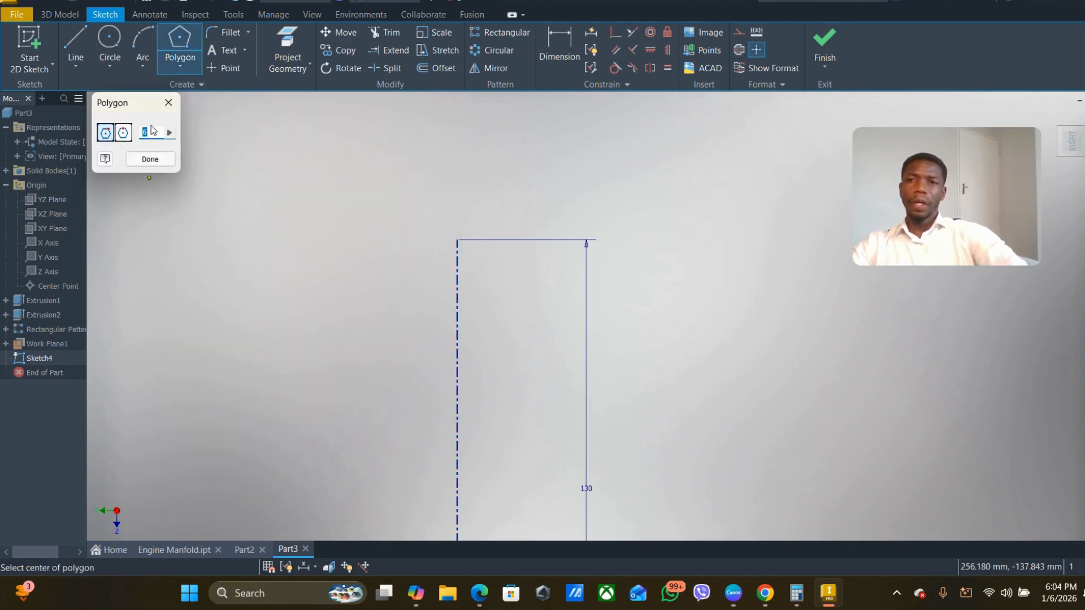
left_click(148, 132)
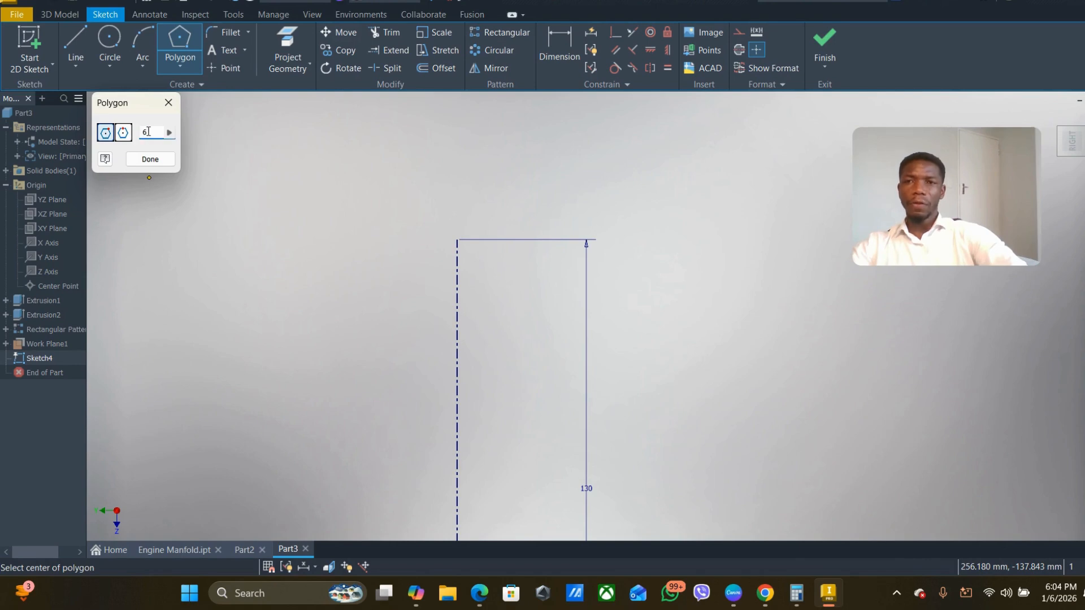
key("BackSpace")
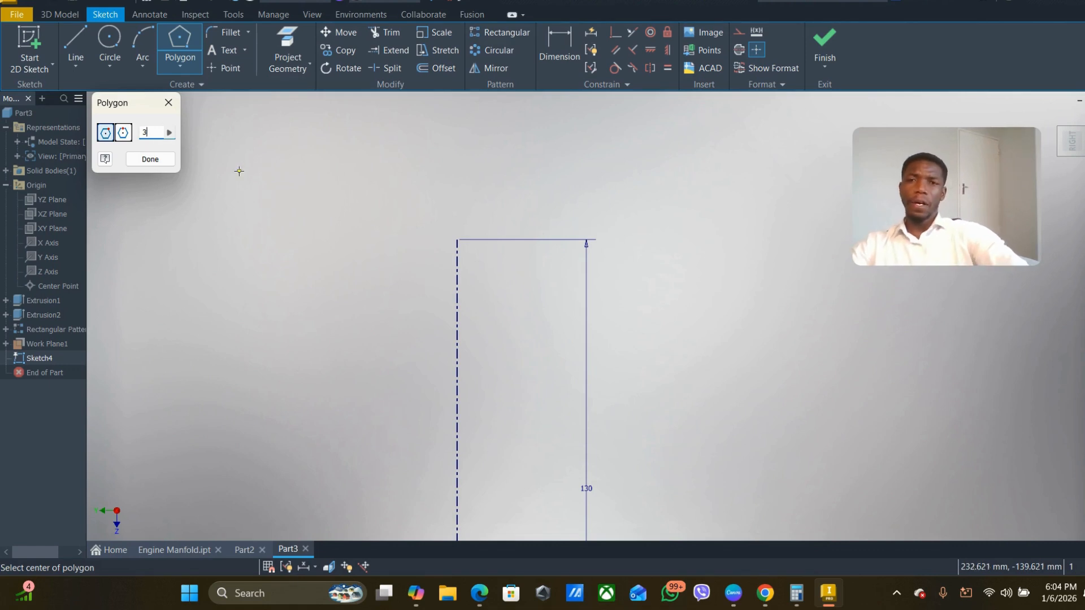
left_click(150, 159)
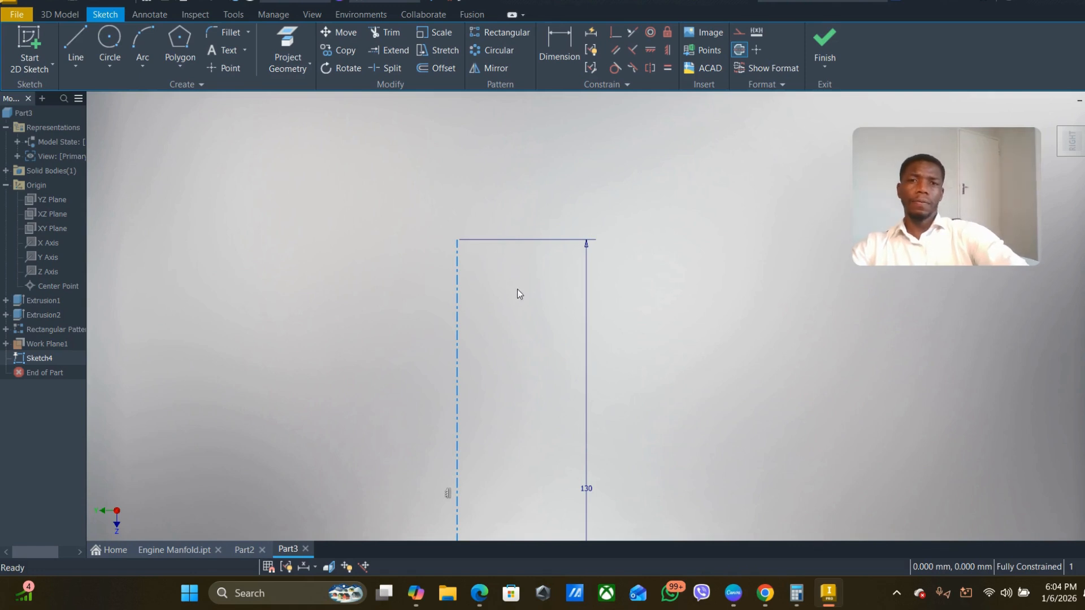
- Draw an upright three-sided inscribed polygon centred on the centerline's upper endpoint, with its apex directly above the center
scroll(444, 296, "down", 5)
scroll(443, 297, "up", 2)
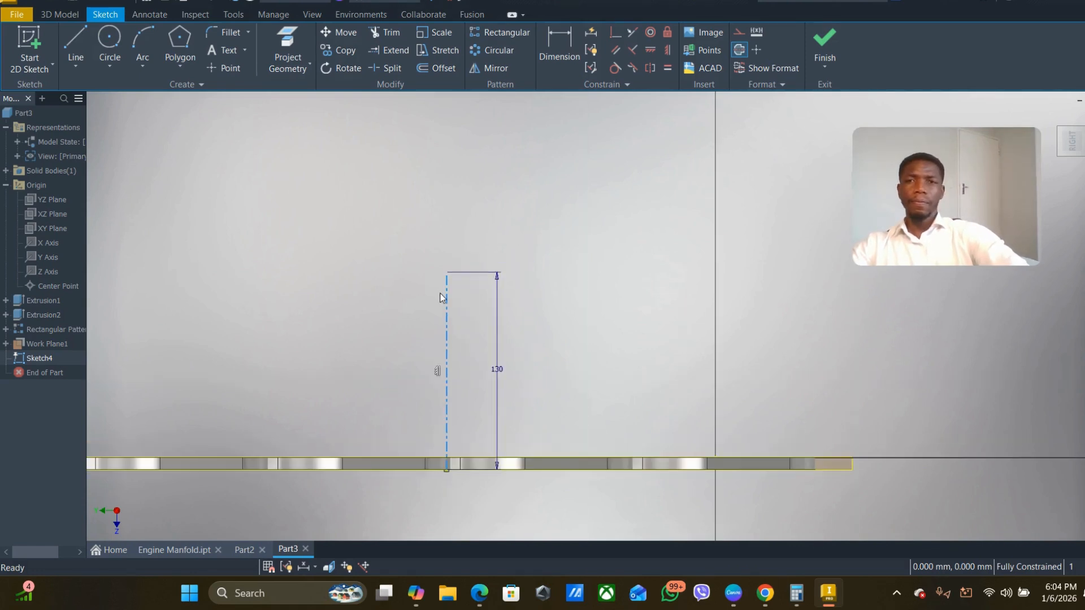
left_click(189, 62)
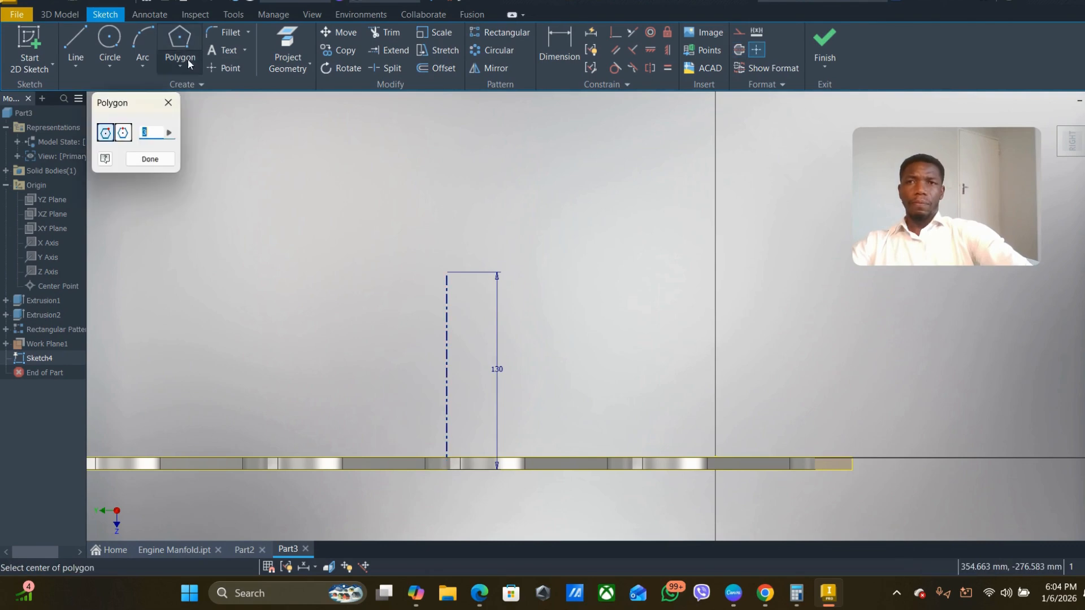
left_click(446, 271)
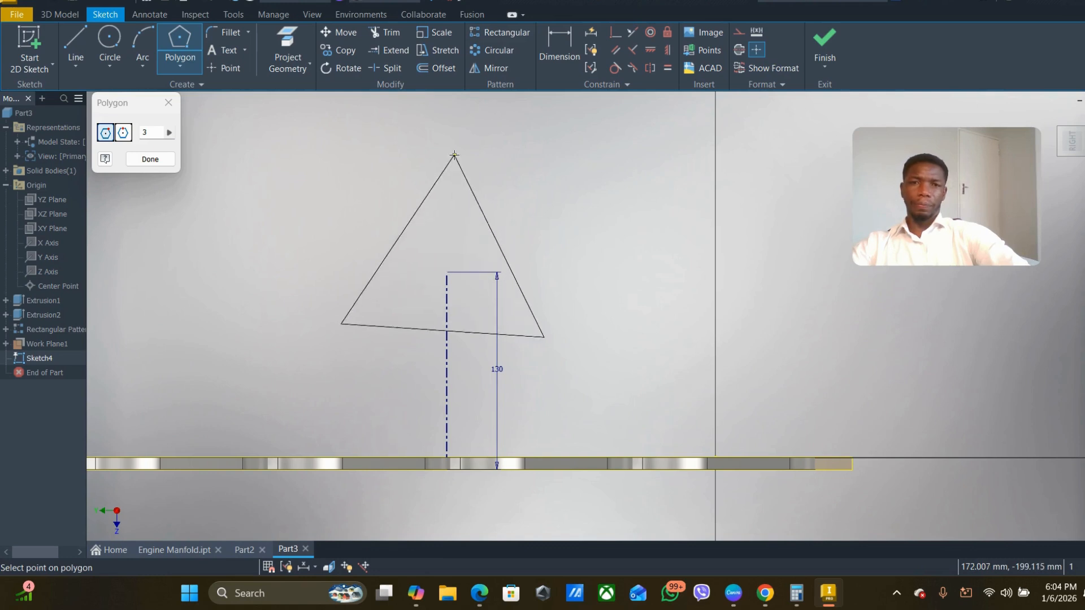
left_click(447, 137)
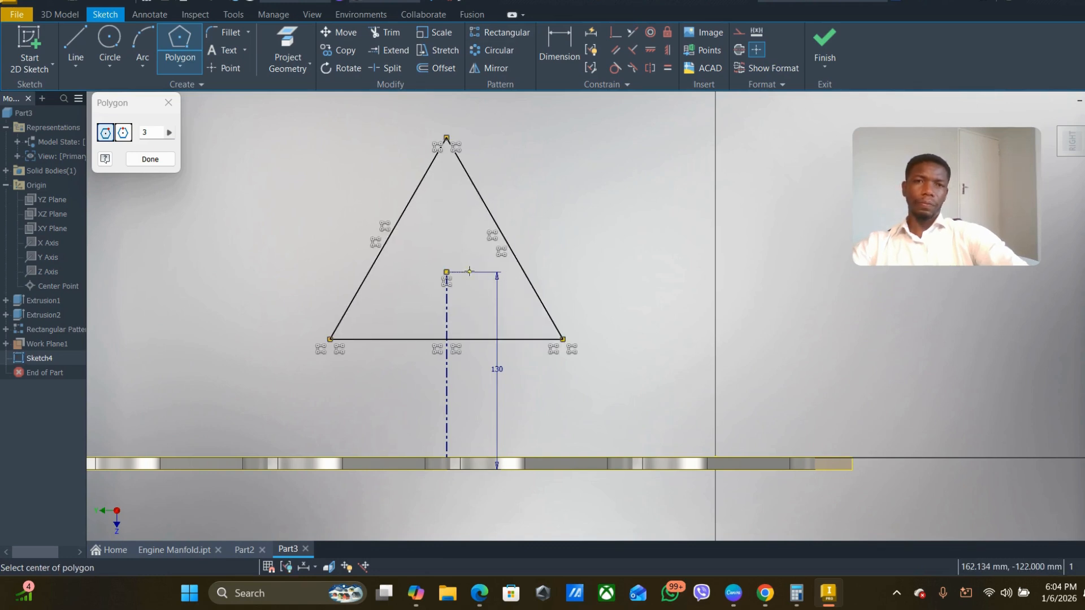
scroll(458, 277, "down", 2)
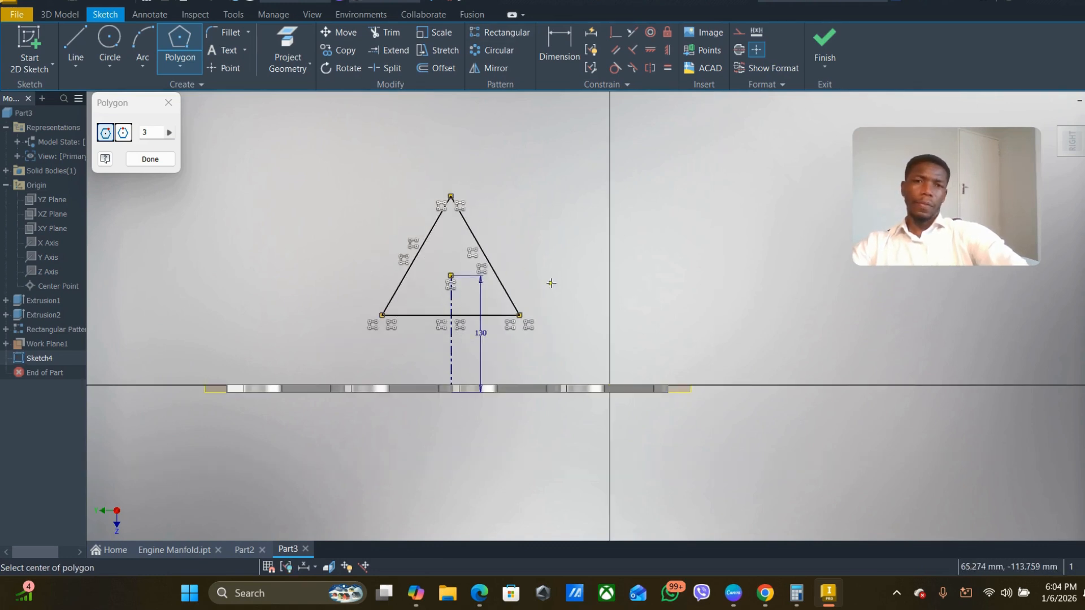
- Dimension the triangle's height from its apex to its base as 105 mm
scroll(454, 292, "up", 2)
scroll(455, 293, "down", 2)
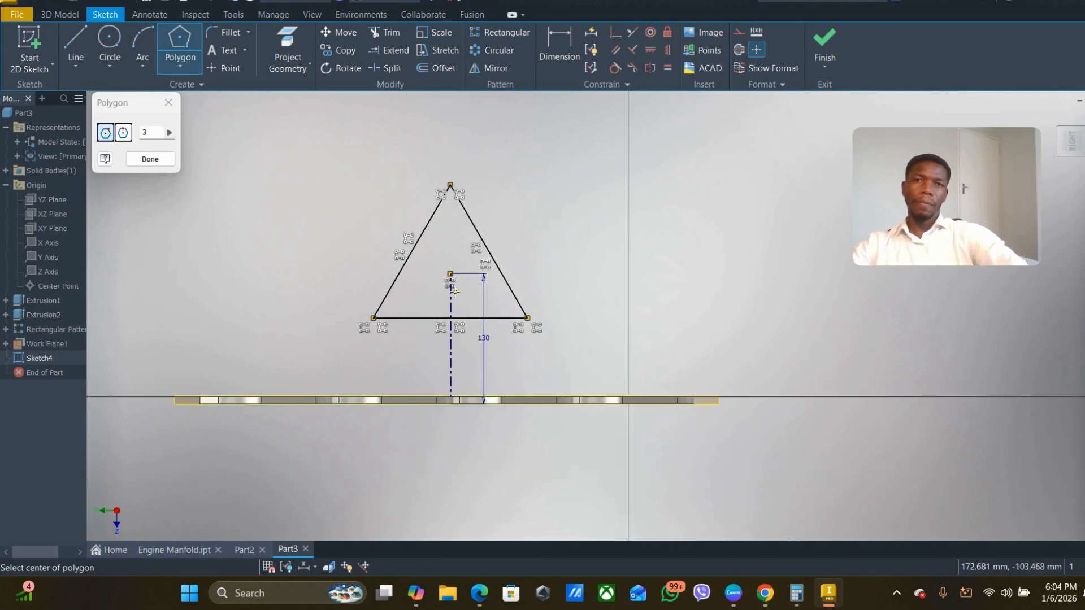
left_click(552, 35)
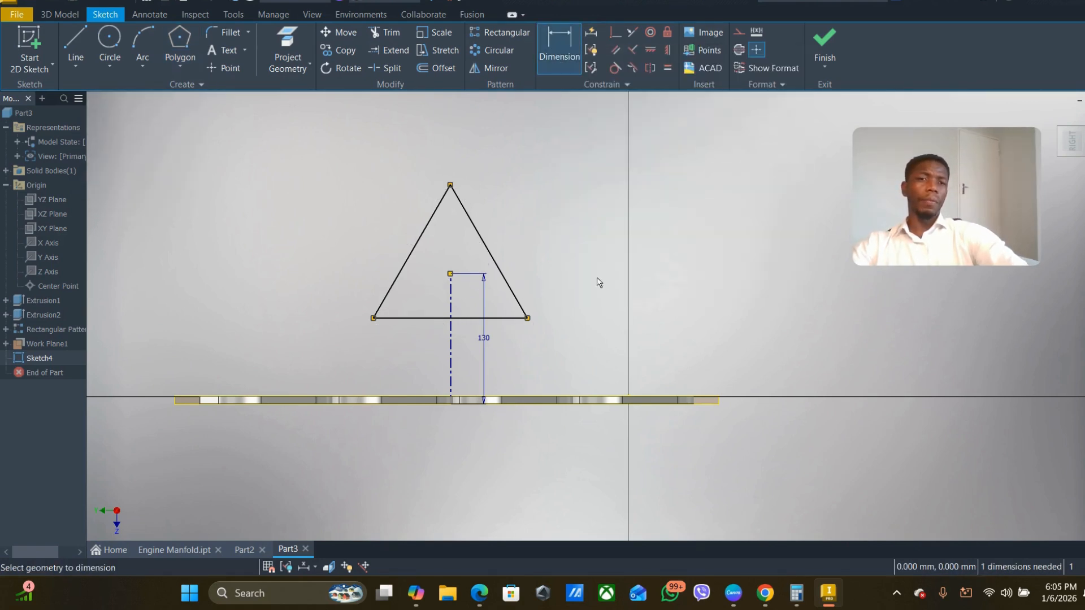
left_click(450, 185)
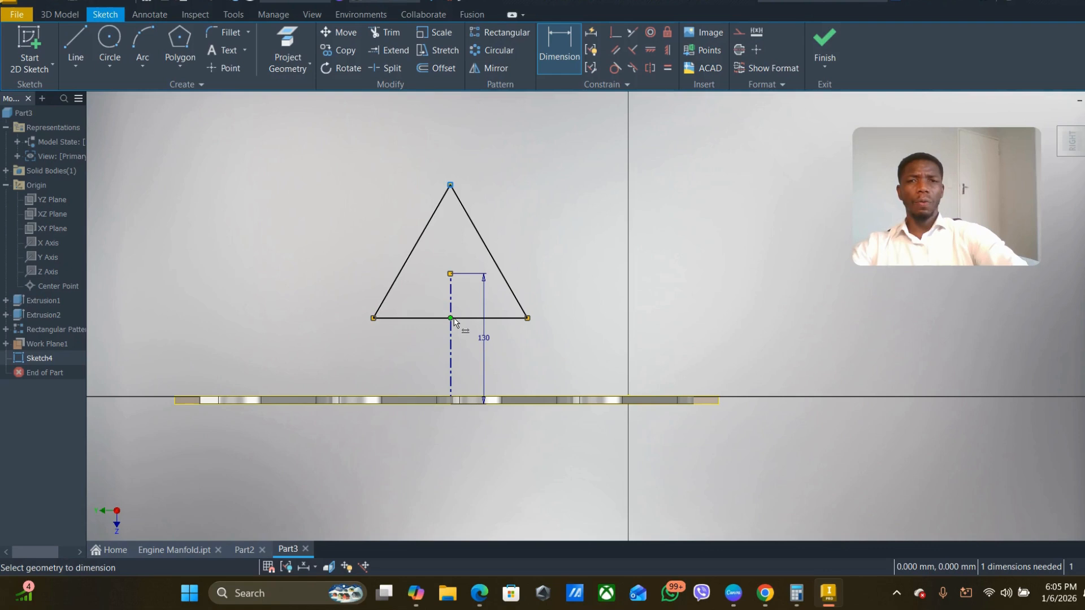
left_click(460, 319)
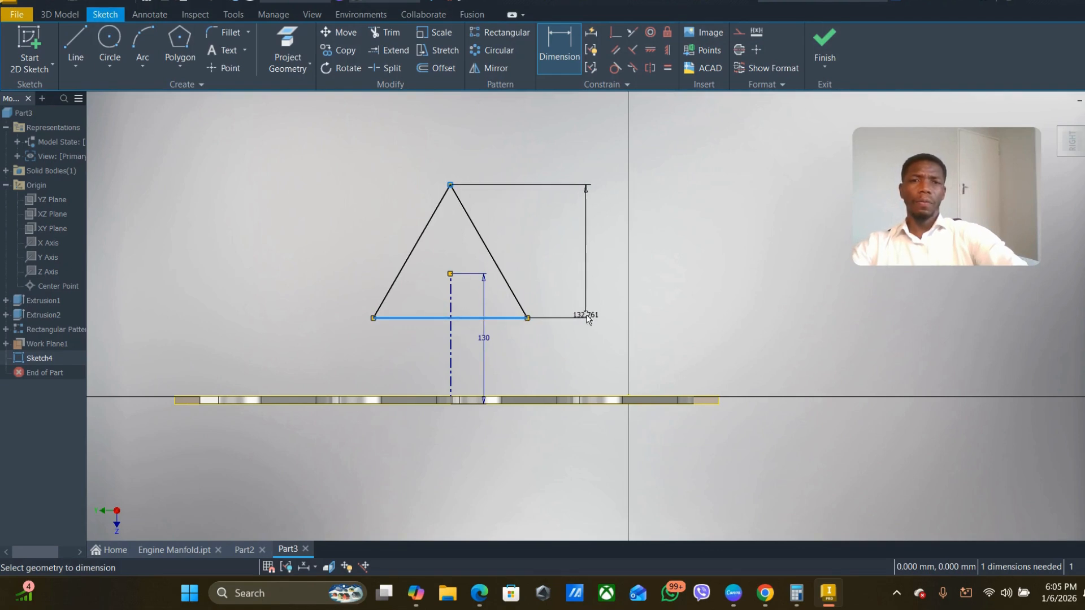
left_click(592, 245)
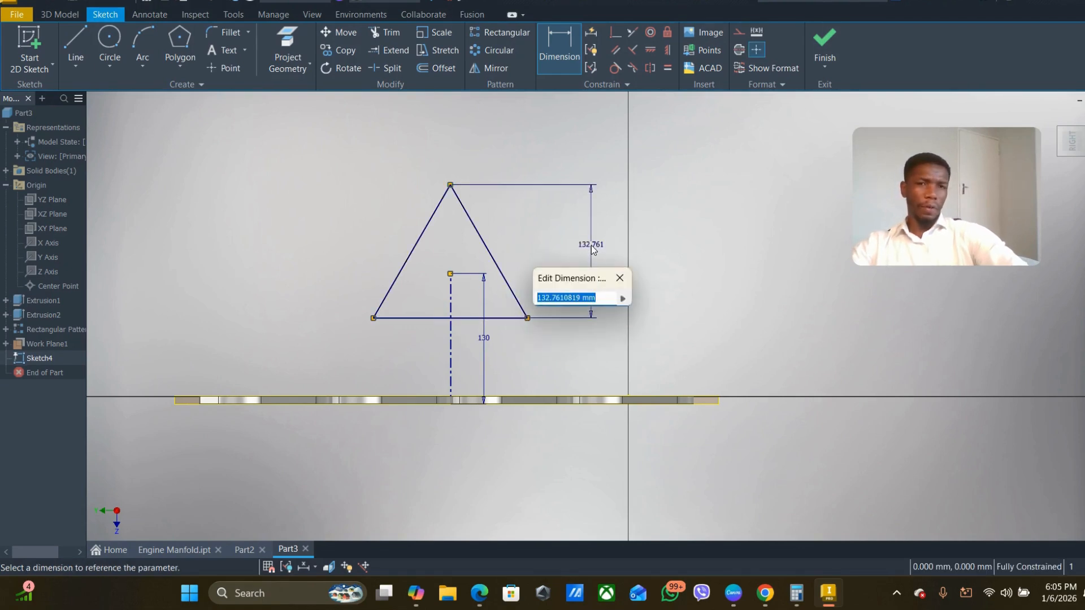
type("105")
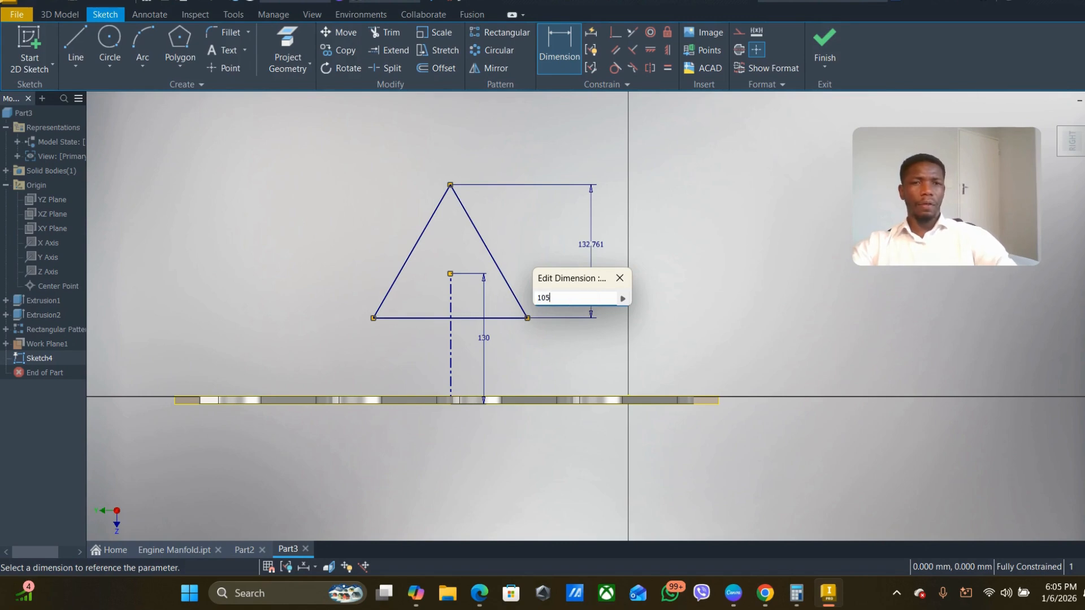
key("Return")
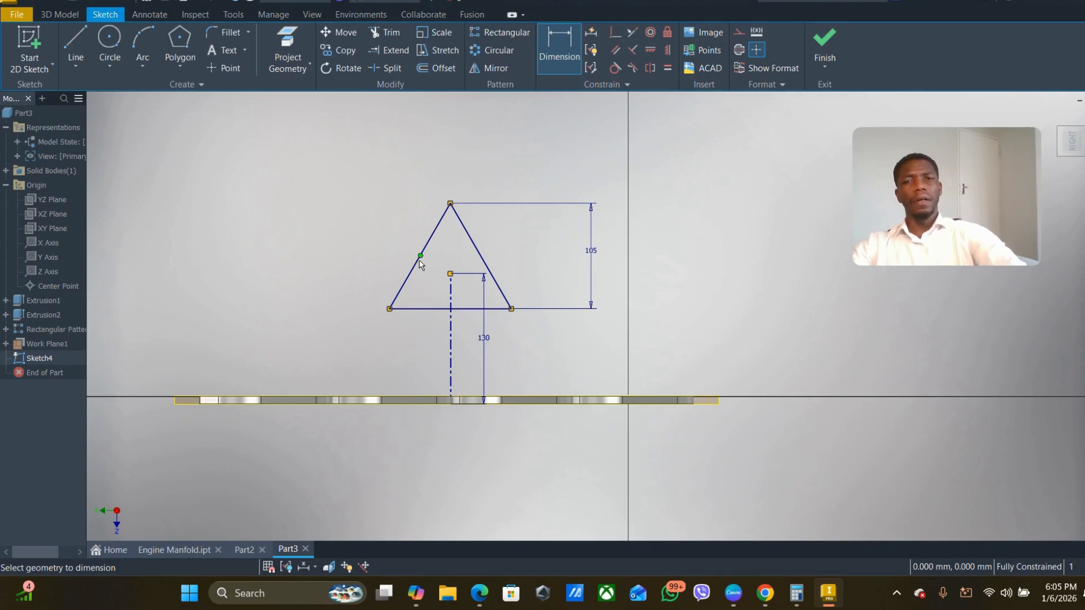
- Add a driven dimension for the length of the triangle's base, placed just below it
left_click(427, 309)
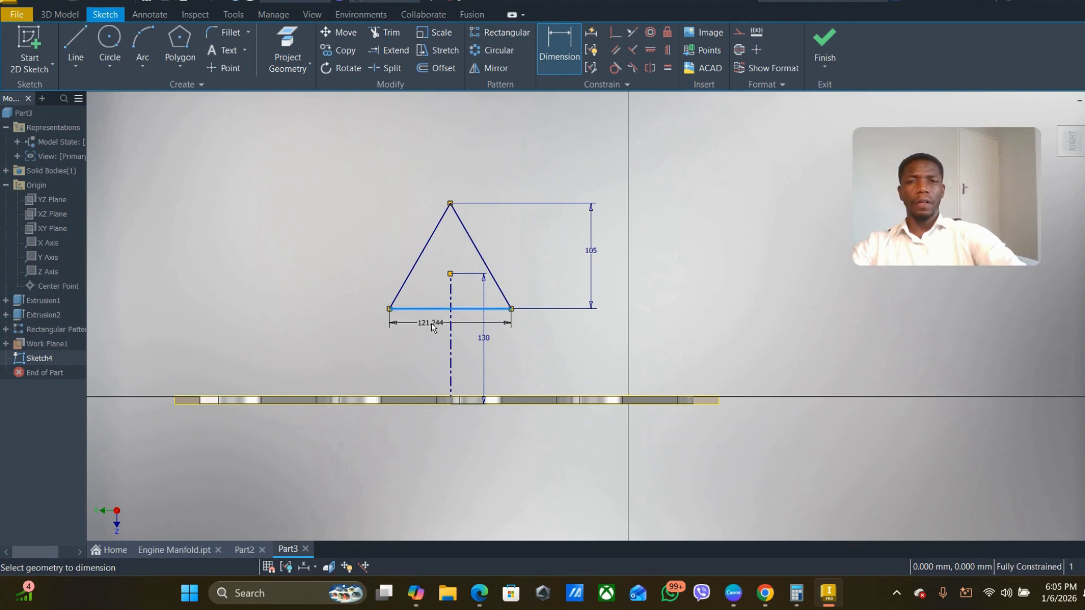
left_click(465, 328)
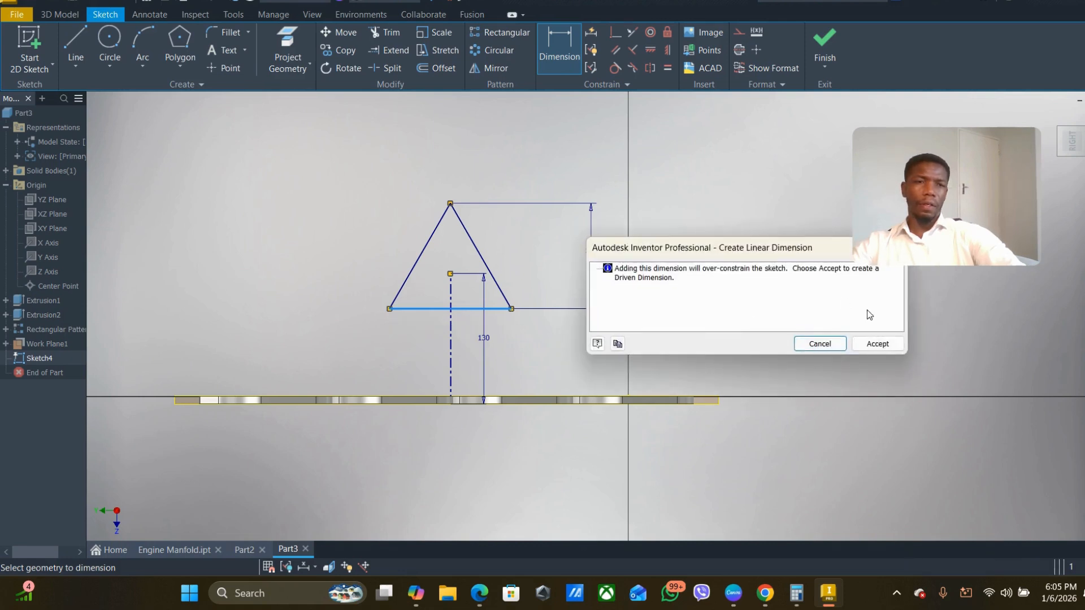
left_click(877, 343)
- Examine the triangle's driven base dimension together with its height and centerline dimensions
scroll(454, 339, "up", 5)
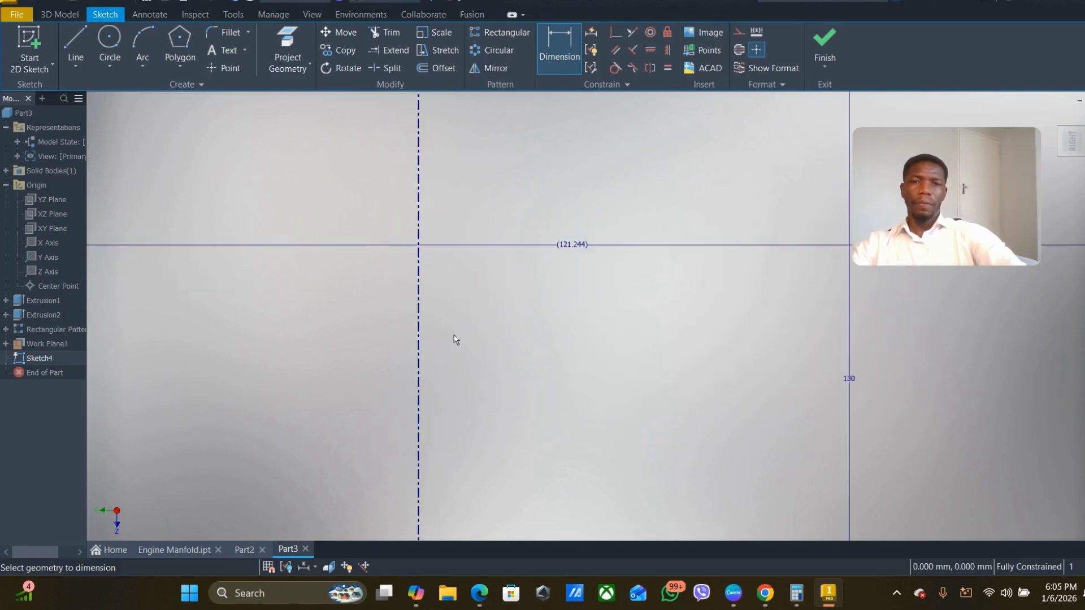
scroll(457, 338, "down", 2)
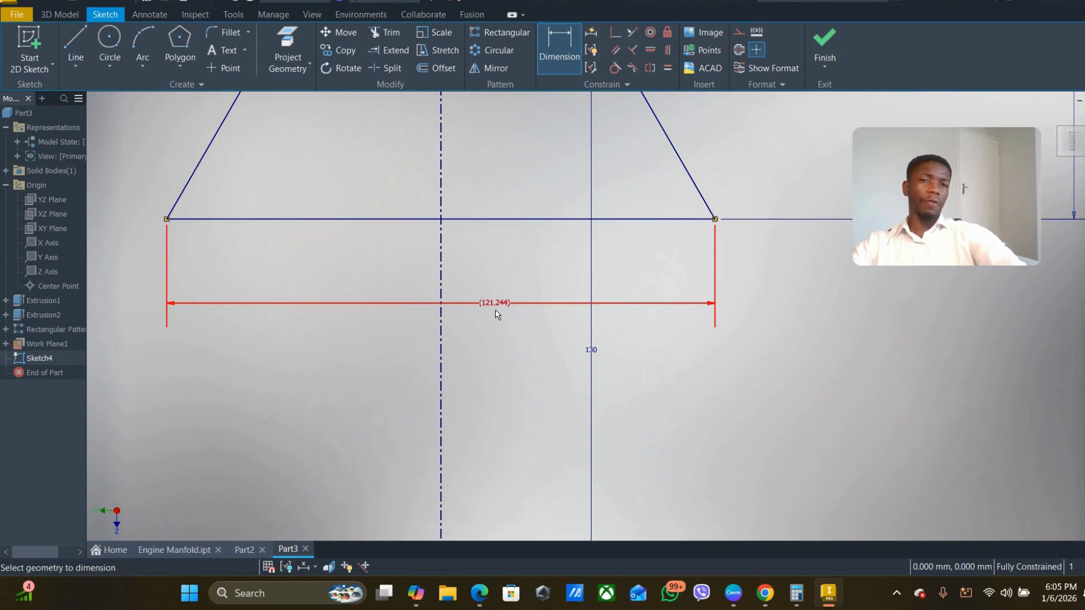
scroll(496, 314, "up", 3)
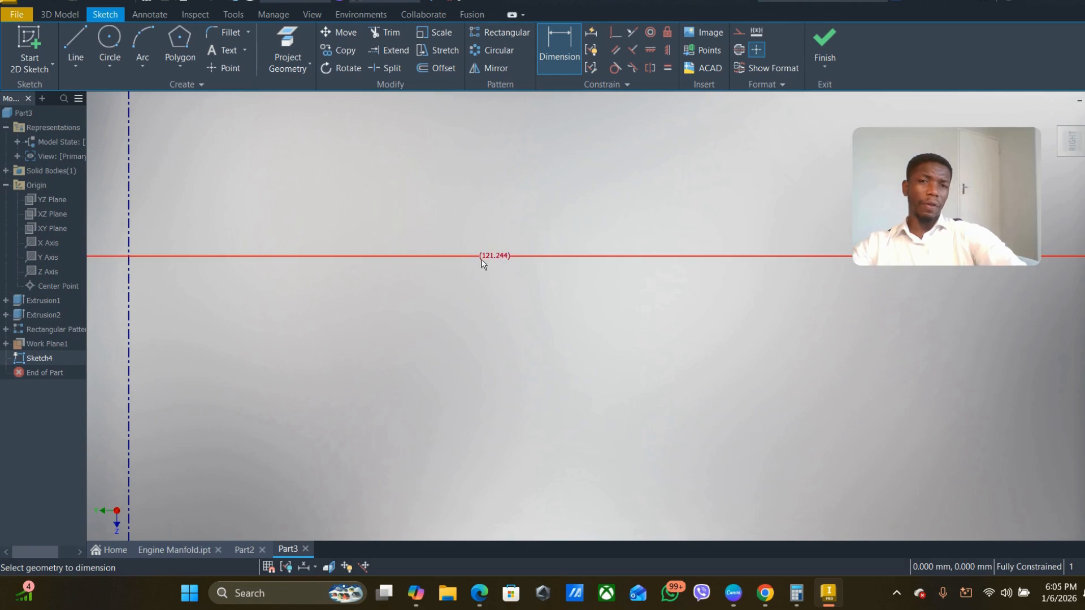
scroll(483, 336, "down", 5)
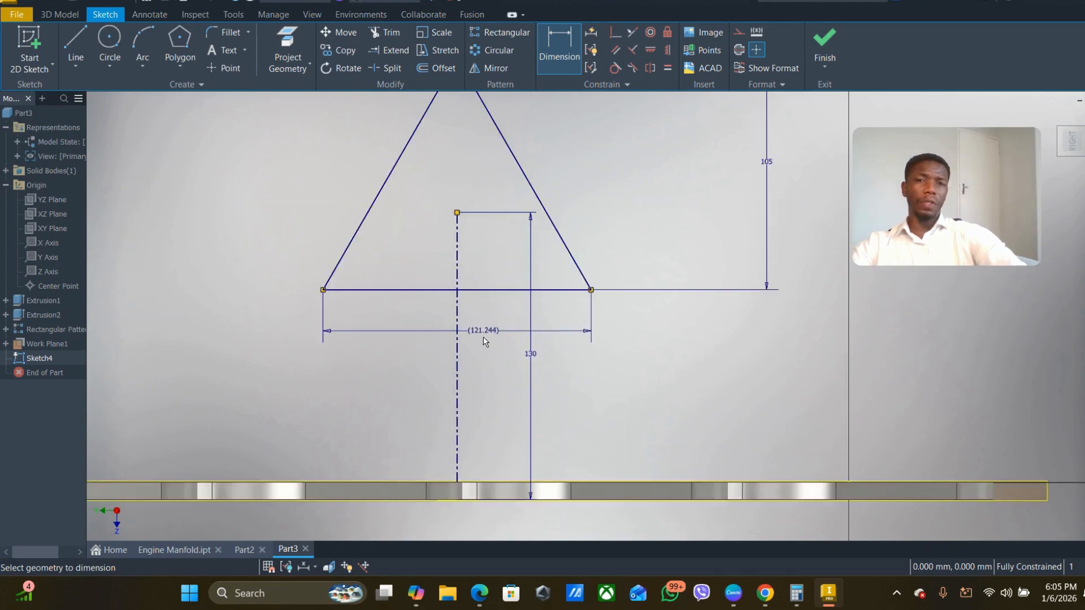
scroll(576, 272, "up", 3)
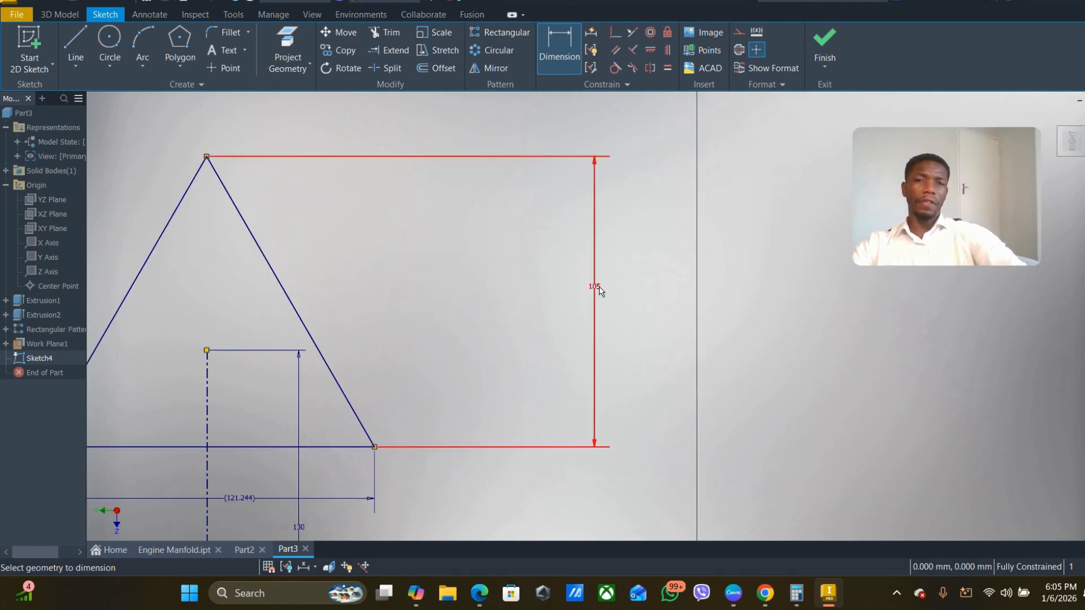
scroll(348, 351, "up", 3)
scroll(347, 351, "down", 4)
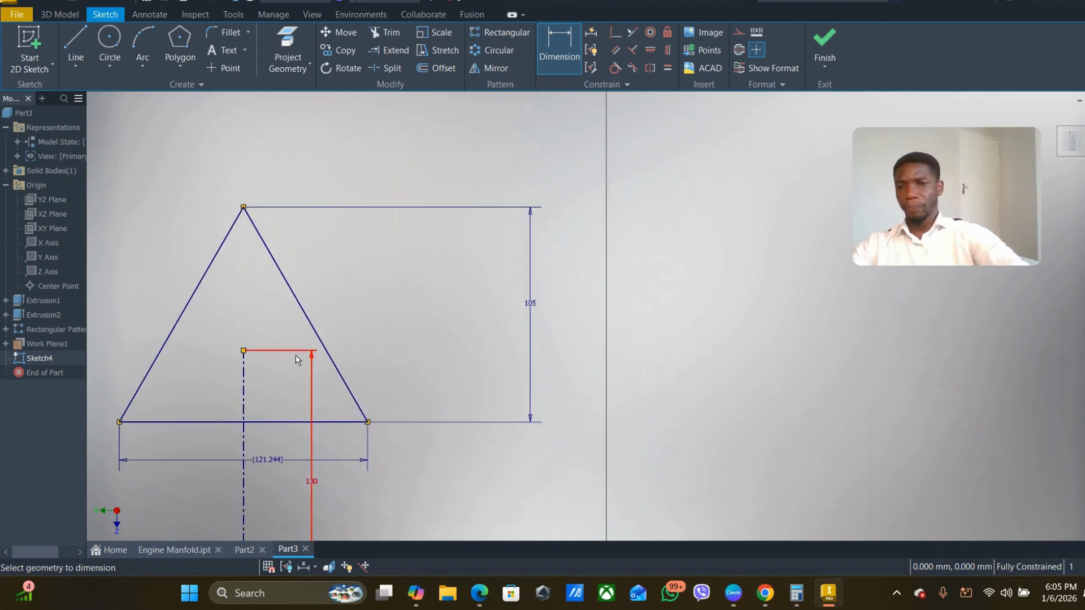
scroll(299, 396, "down", 3)
middle_click_drag(286, 432, 366, 406)
scroll(366, 406, "up", 8)
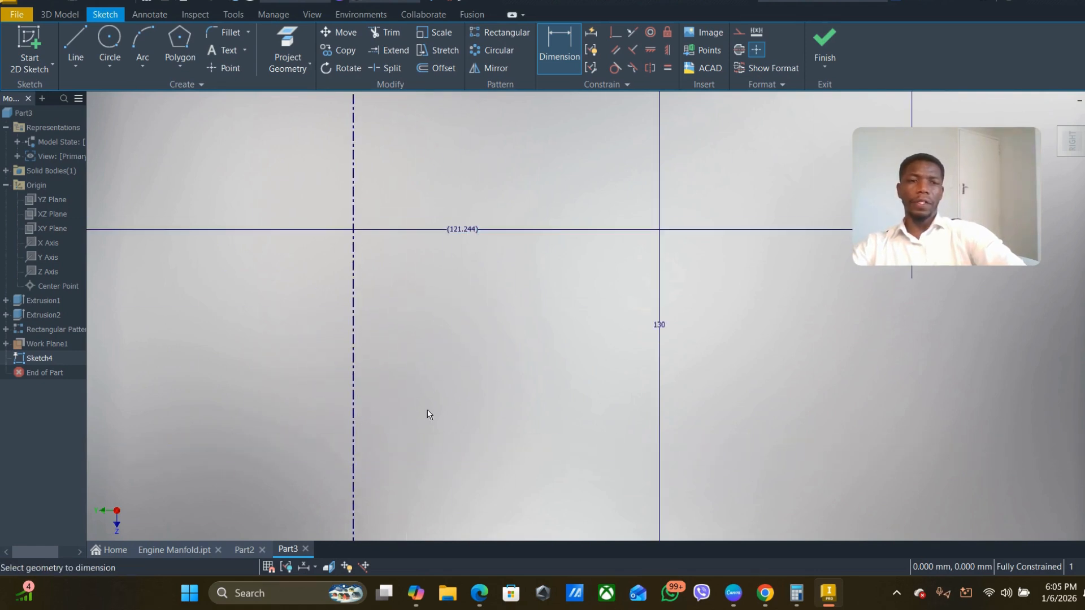
scroll(417, 430, "down", 8)
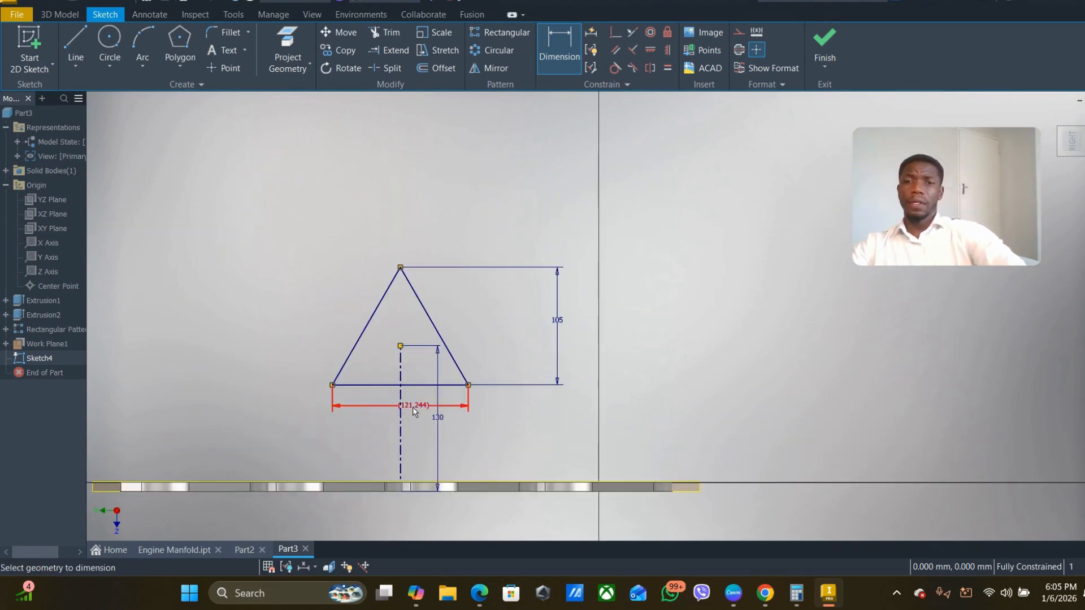
scroll(412, 407, "up", 3)
scroll(412, 408, "down", 2)
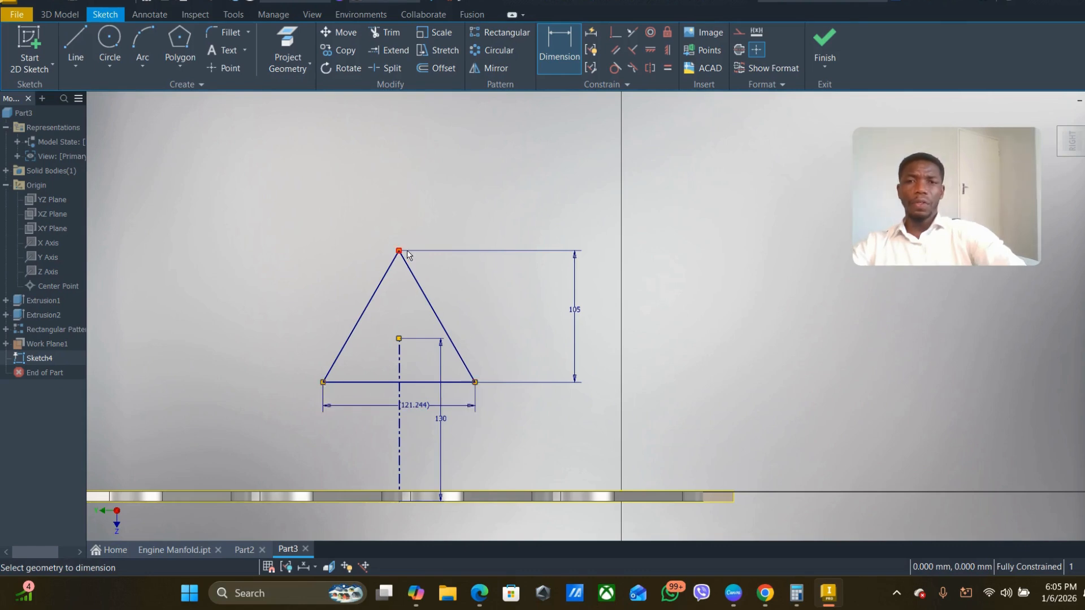
- Draw circles centred on the triangle's three corners, about 46 mm in diameter at the apex and about 40 mm at the lower-right corner
left_click(109, 40)
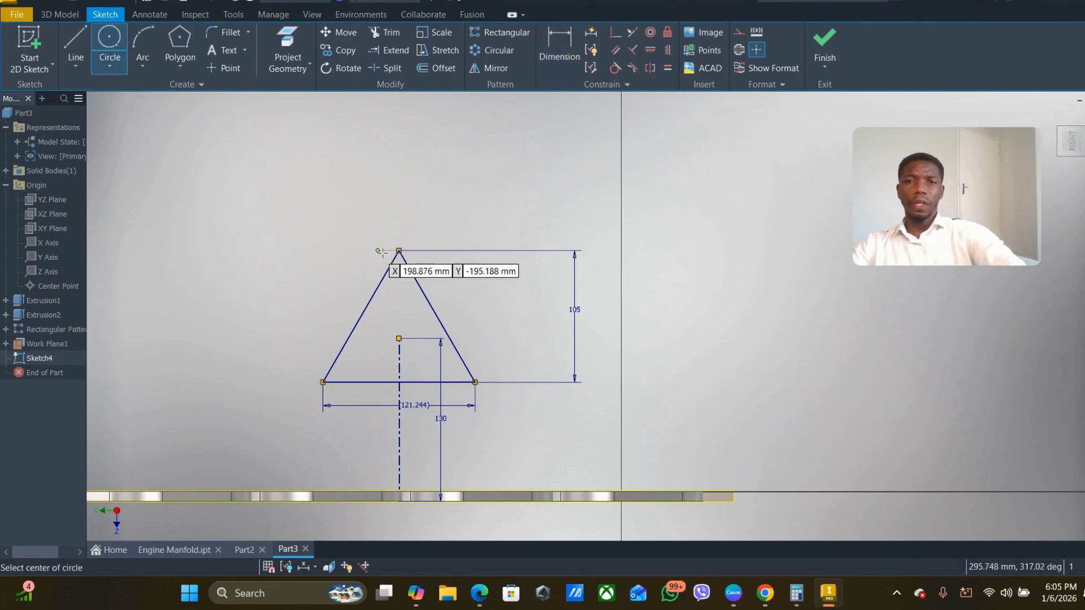
left_click(399, 250)
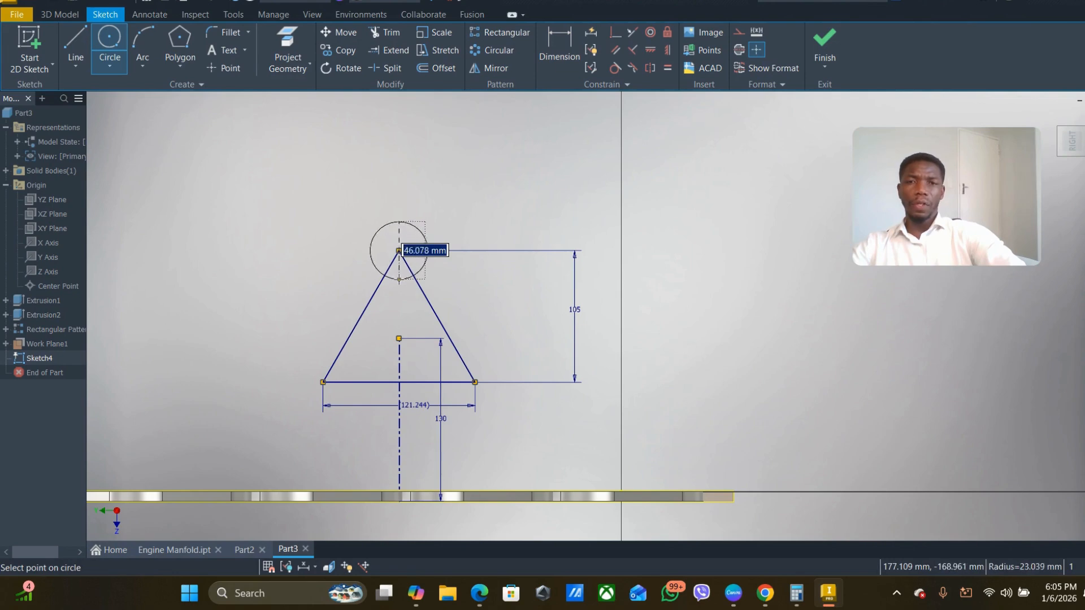
left_click(428, 251)
left_click(322, 382)
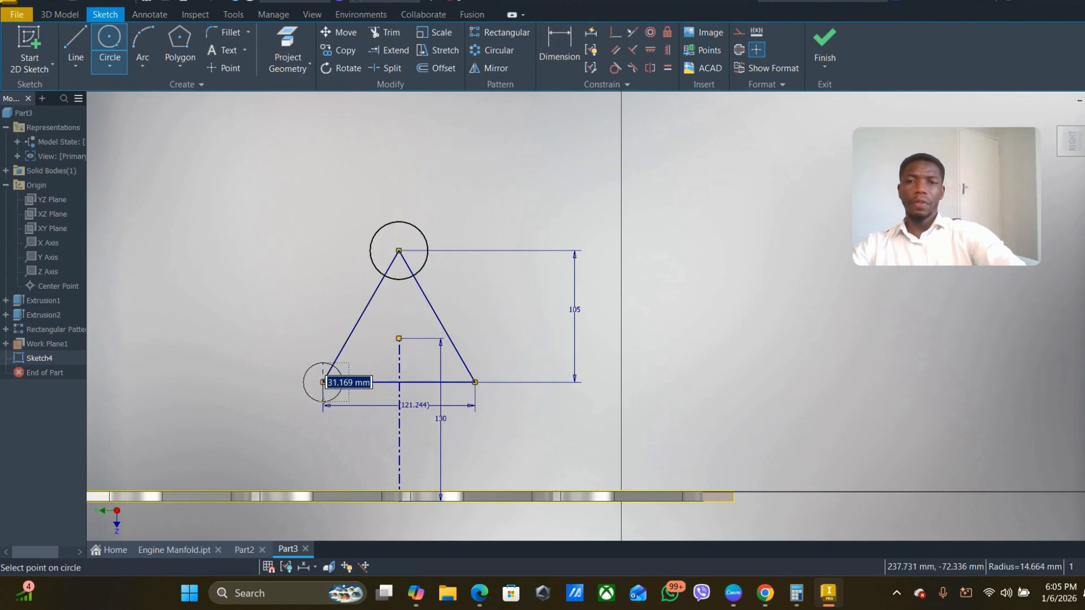
left_click(323, 412)
left_click(475, 383)
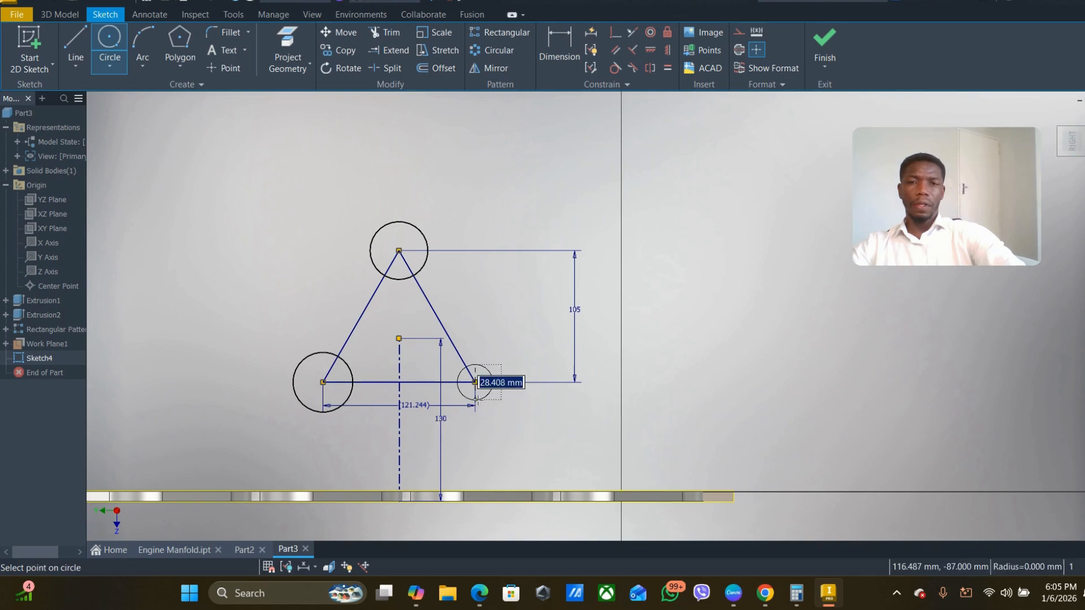
left_click(479, 406)
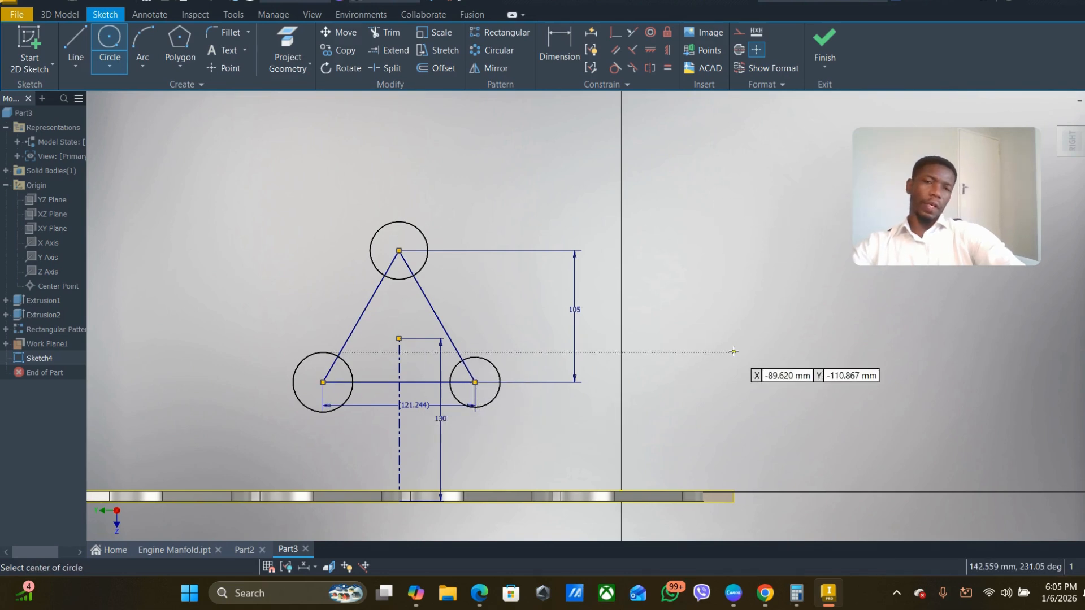
key("Escape")
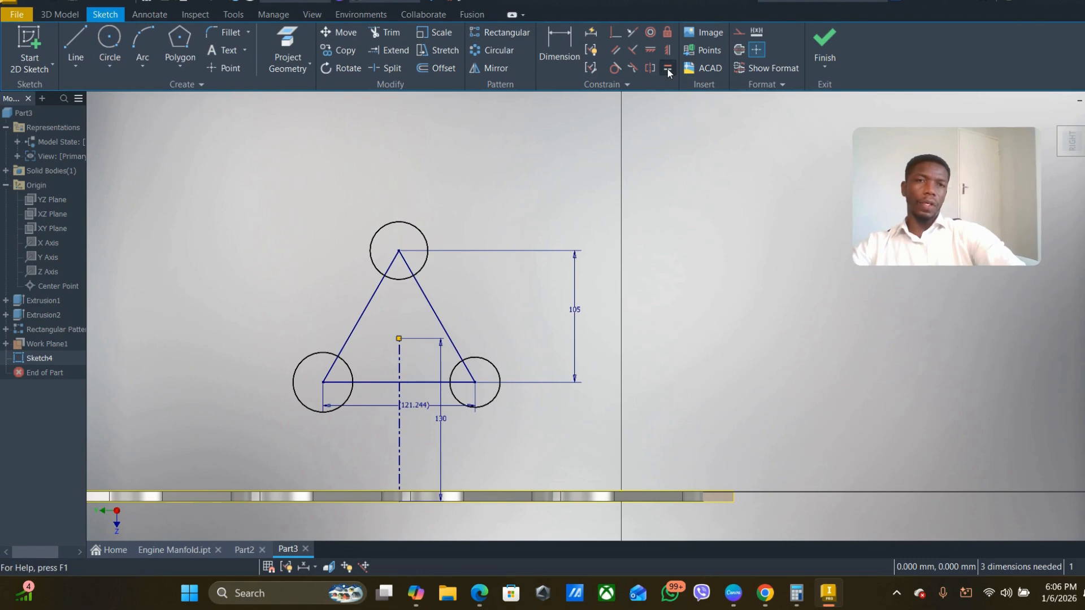
- Constrain the three corner circles to equal size, pairing the lower-right circle with the apex circle and with the lower-left circle
left_click(667, 69)
left_click(428, 236)
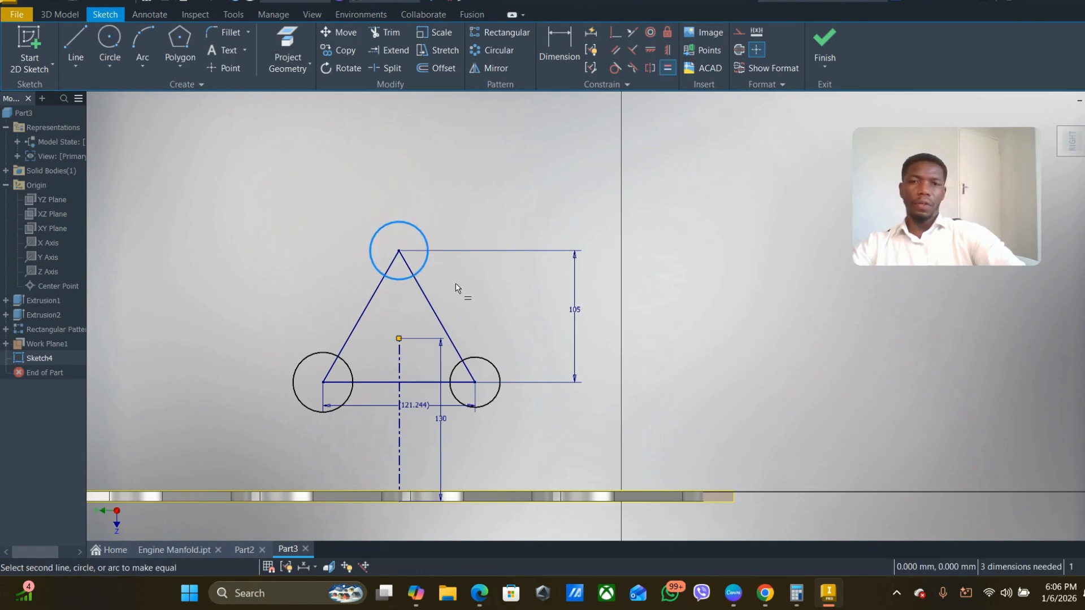
left_click(496, 368)
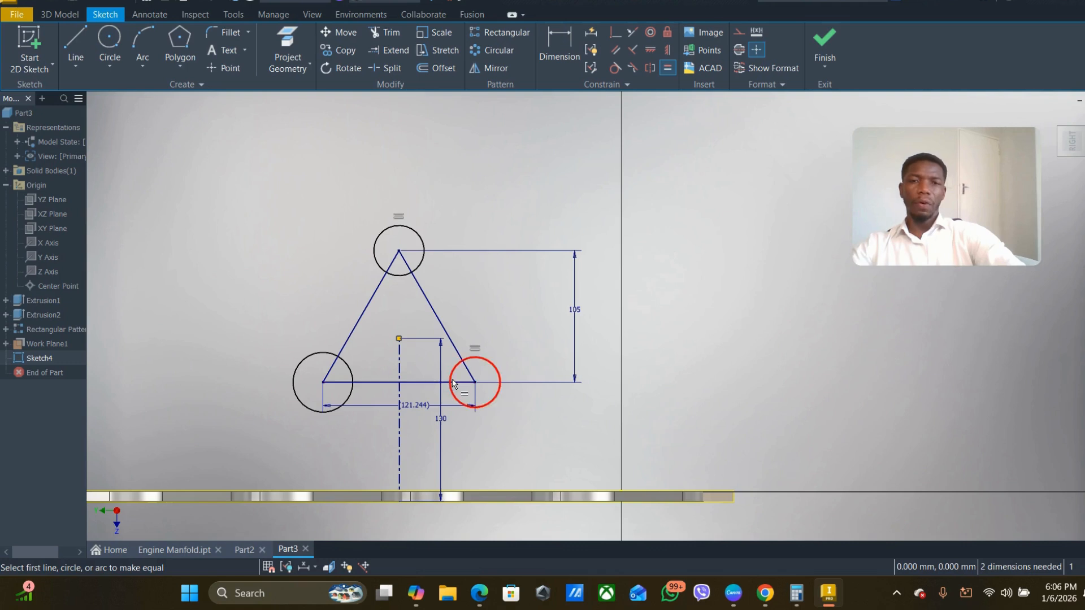
left_click(495, 374)
left_click(352, 375)
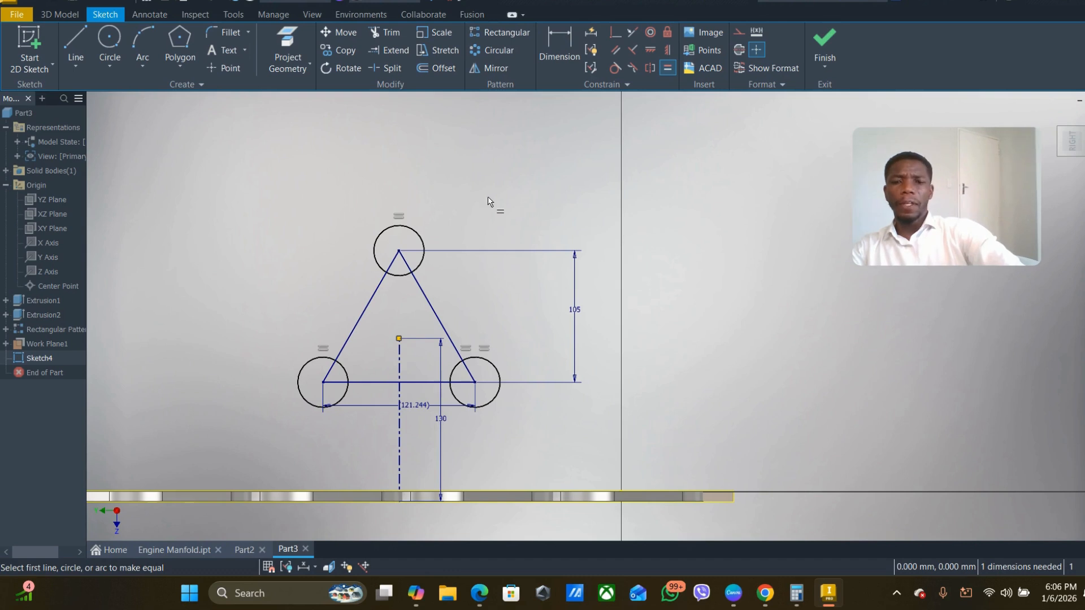
- Dimension the diameter of the apex circle as 30 mm
key("d")
left_click(410, 229)
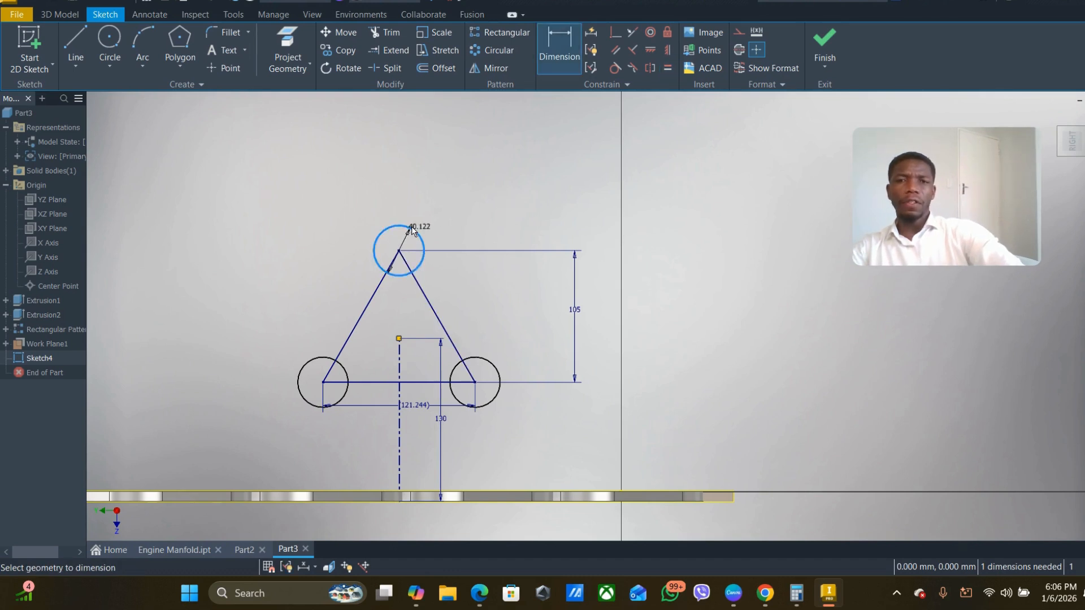
left_click(418, 204)
type("30")
key("Return")
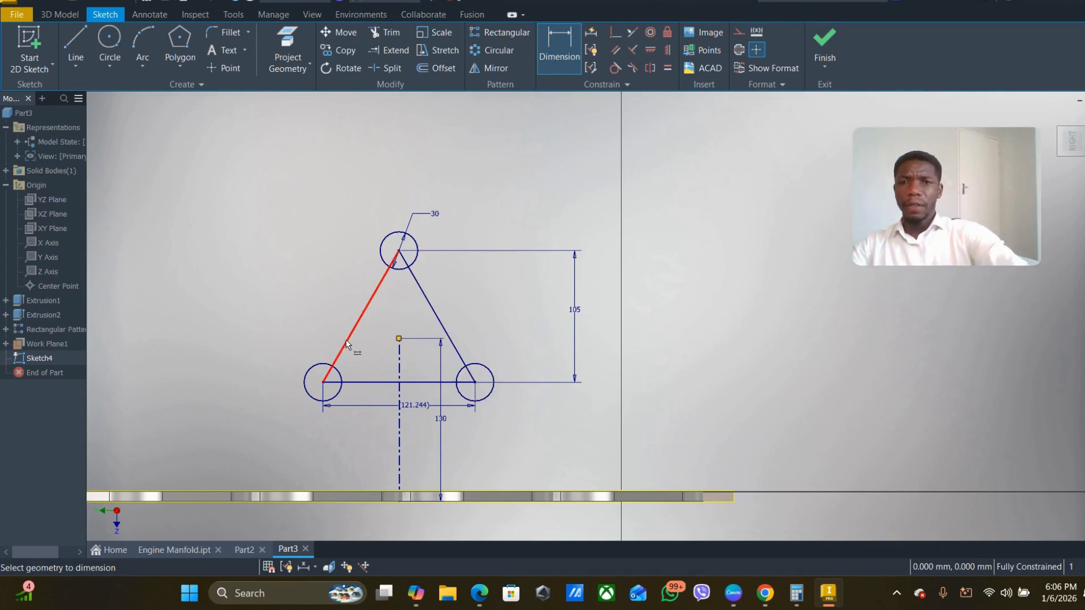
- Draw outer connecting lines between the circles, one along the triangle's left side and one horizontally beneath its base
left_click(73, 42)
left_click(307, 368)
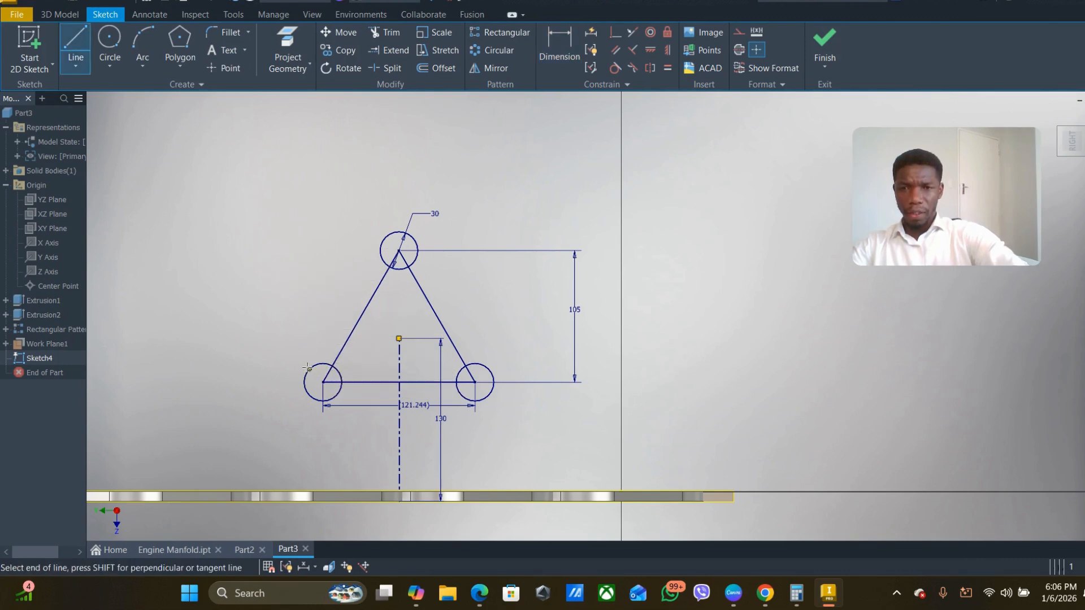
left_click(386, 234)
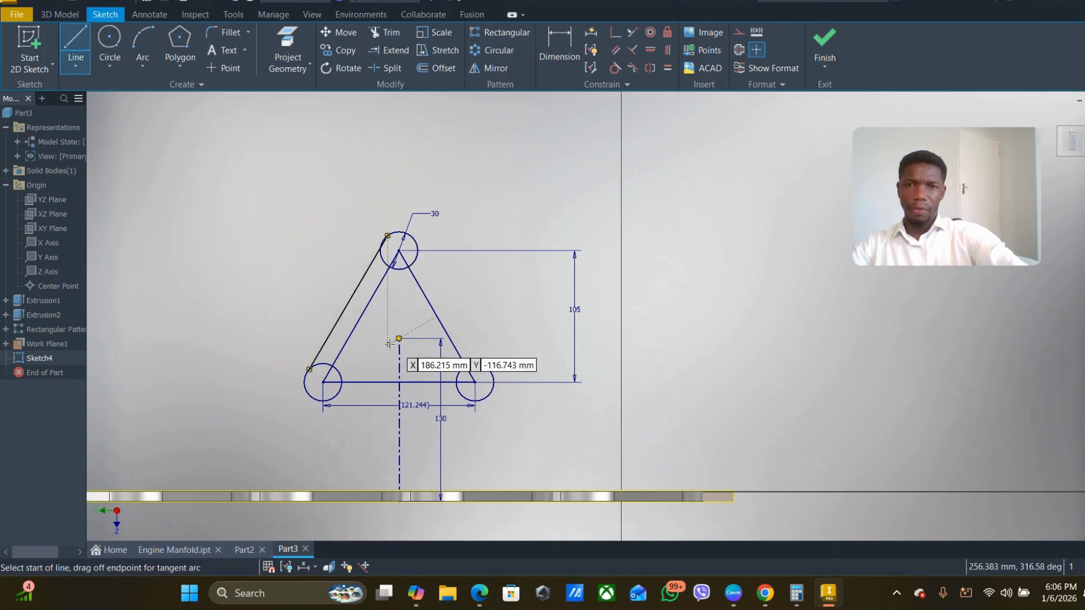
scroll(339, 385, "up", 3)
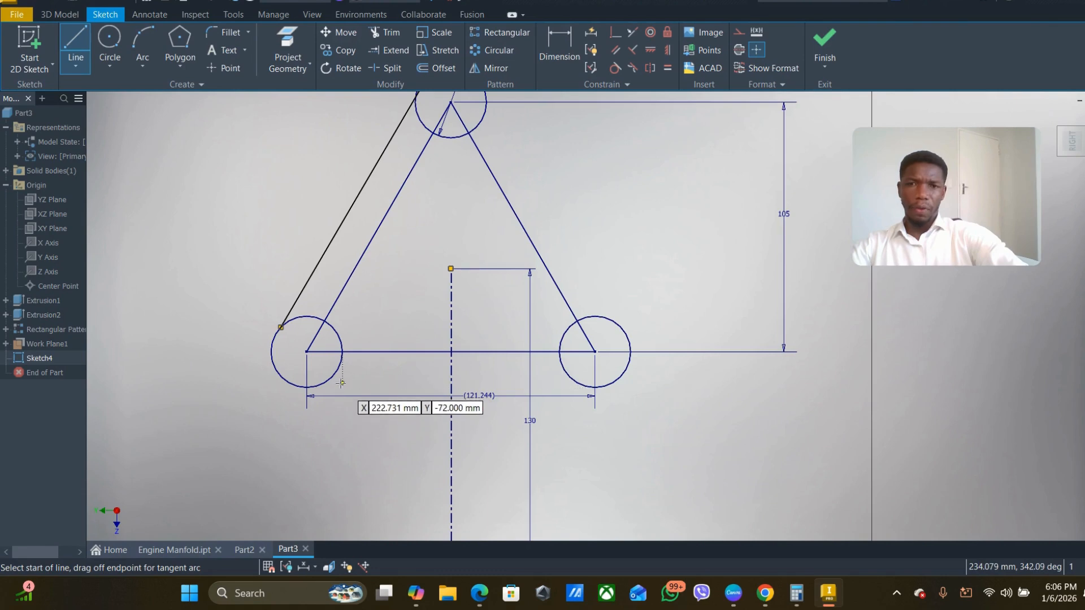
left_click(319, 387)
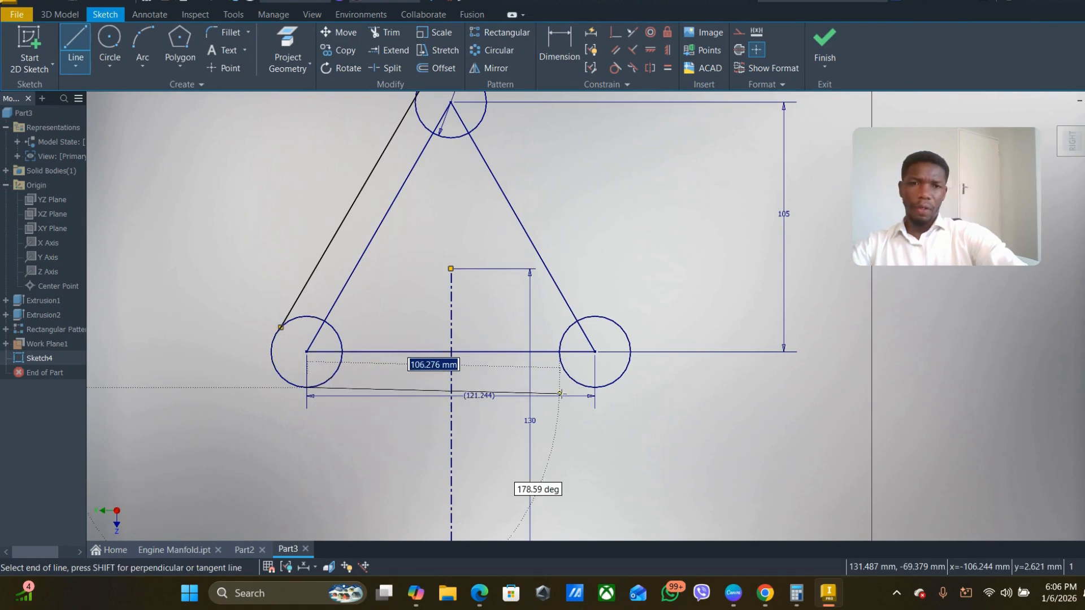
double_click(591, 387)
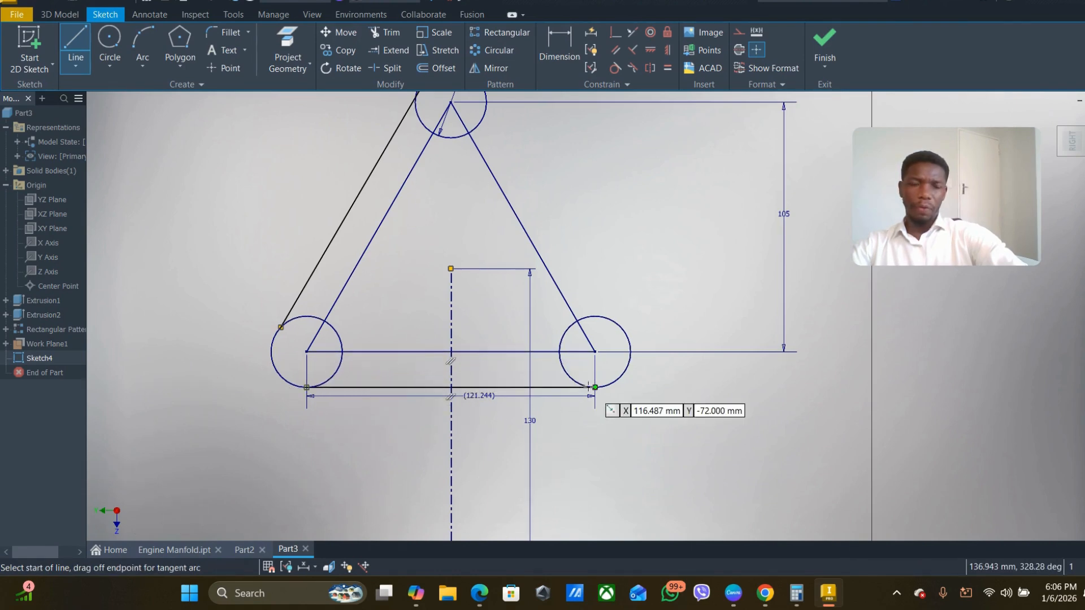
- Draw the third outer connecting line along the triangle's right side, from the lower-right circle up to the apex circle
left_click(625, 334)
scroll(570, 256, "up", 1)
middle_click_drag(570, 256, 571, 354)
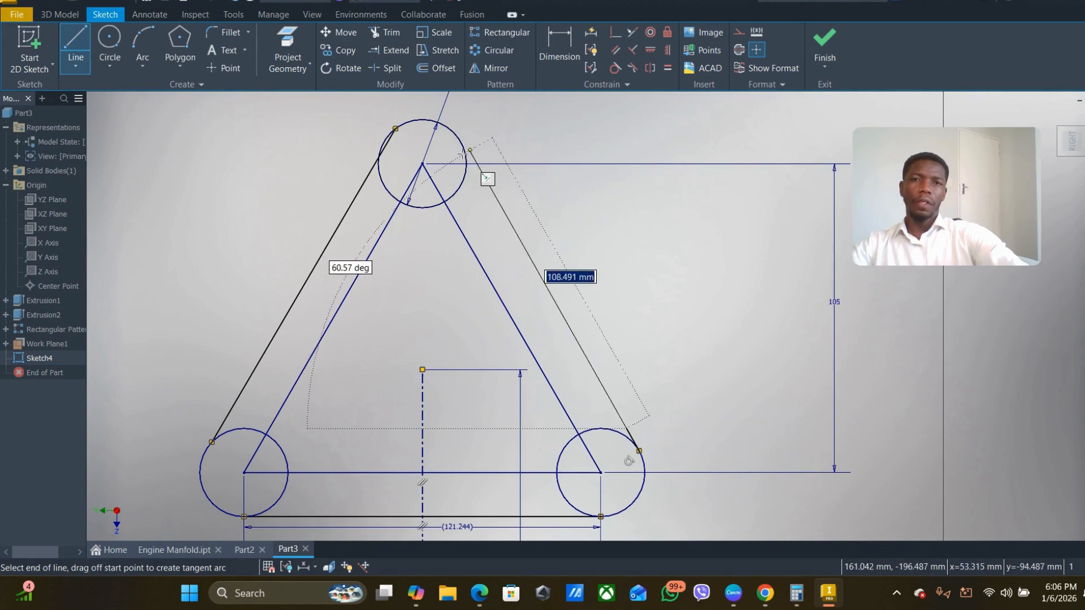
scroll(447, 186, "down", 5)
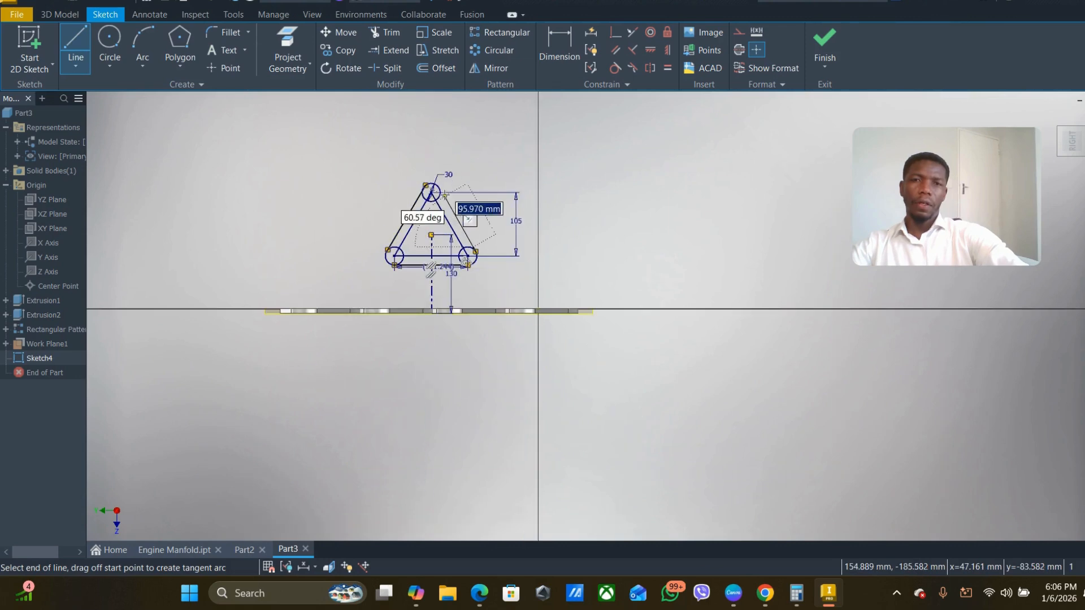
scroll(440, 196, "up", 10)
double_click(448, 168)
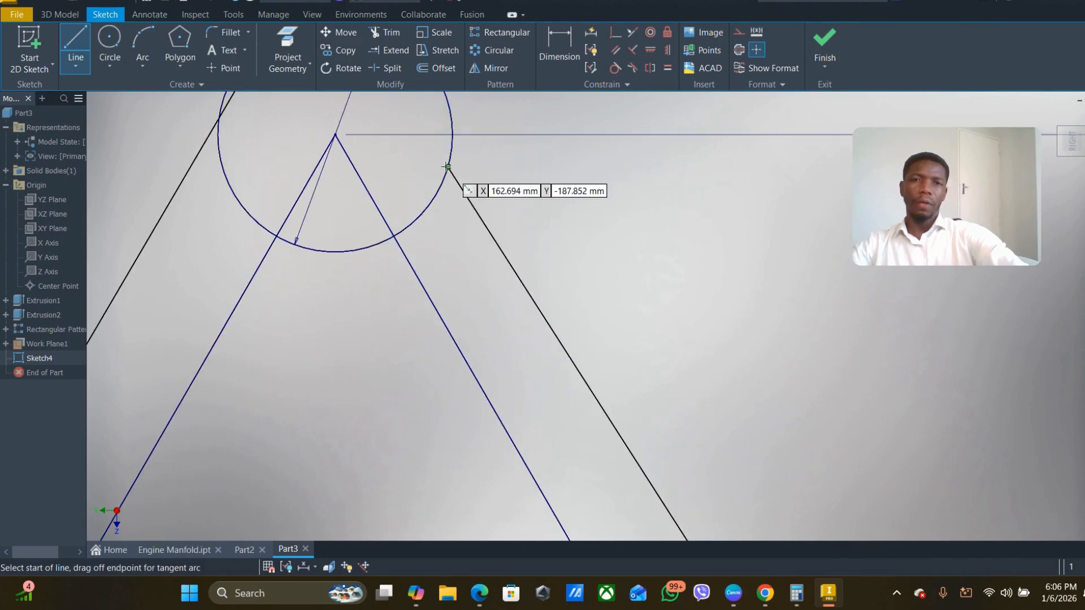
key("Escape")
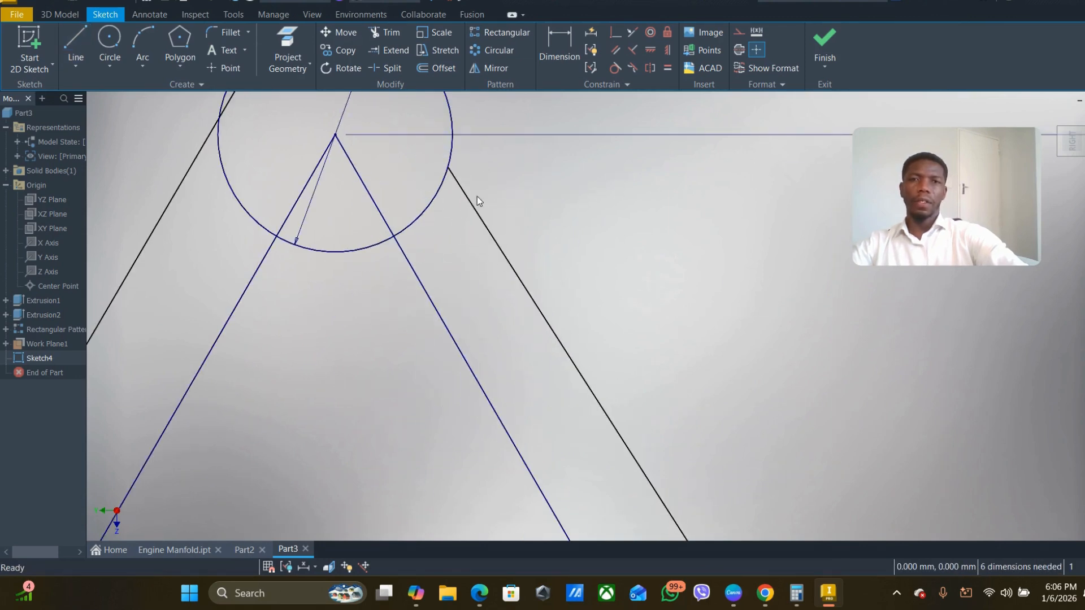
- Make the right and left outer lines tangent to the apex circle
left_click(615, 69)
left_click(436, 202)
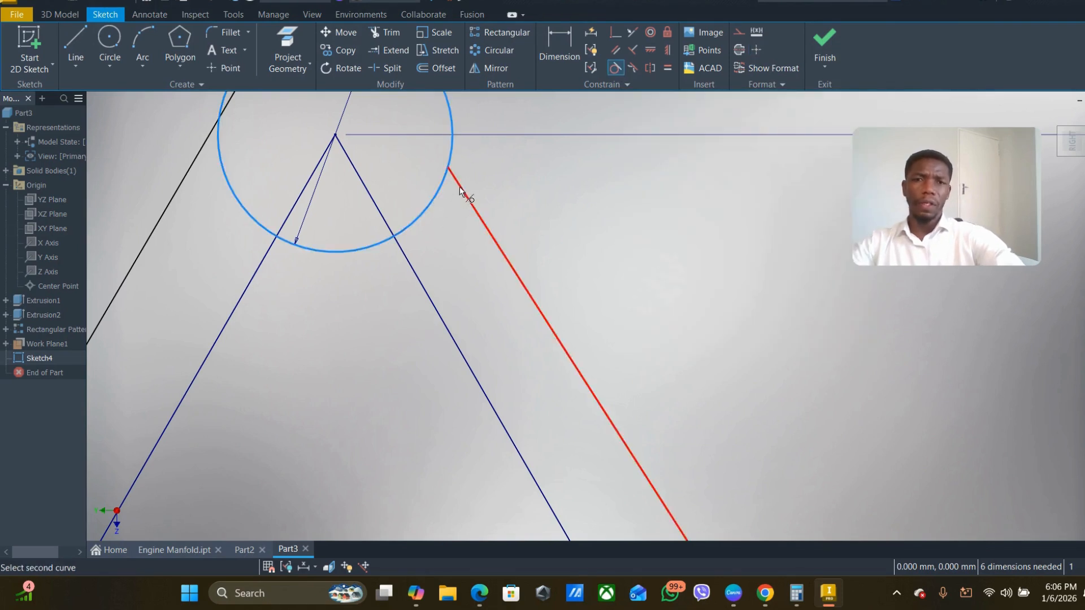
left_click(460, 187)
scroll(460, 186, "up", 5)
scroll(361, 186, "down", 3)
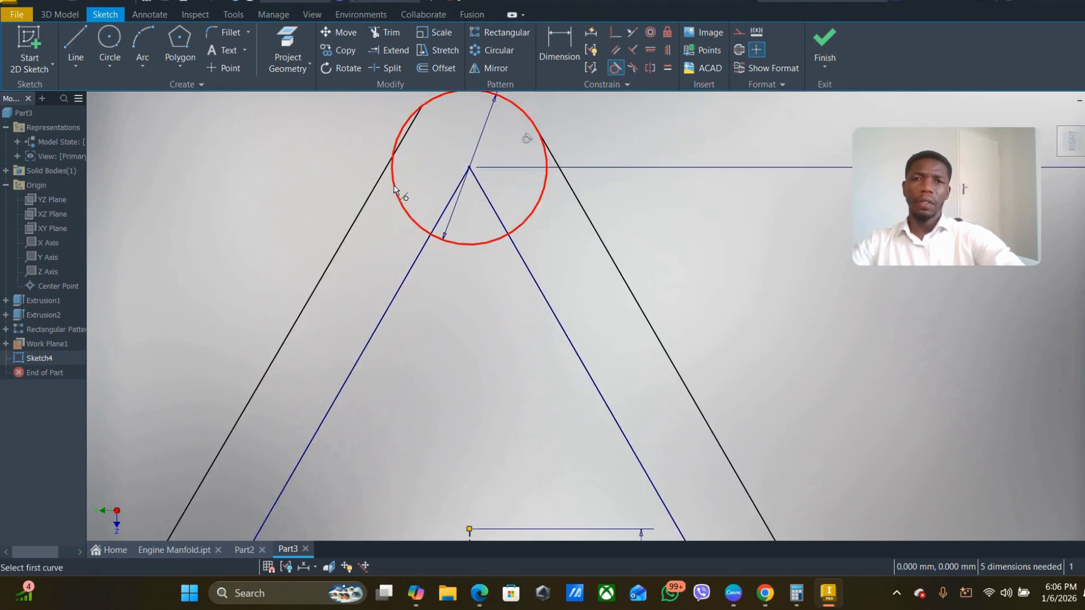
left_click(395, 189)
left_click(377, 206)
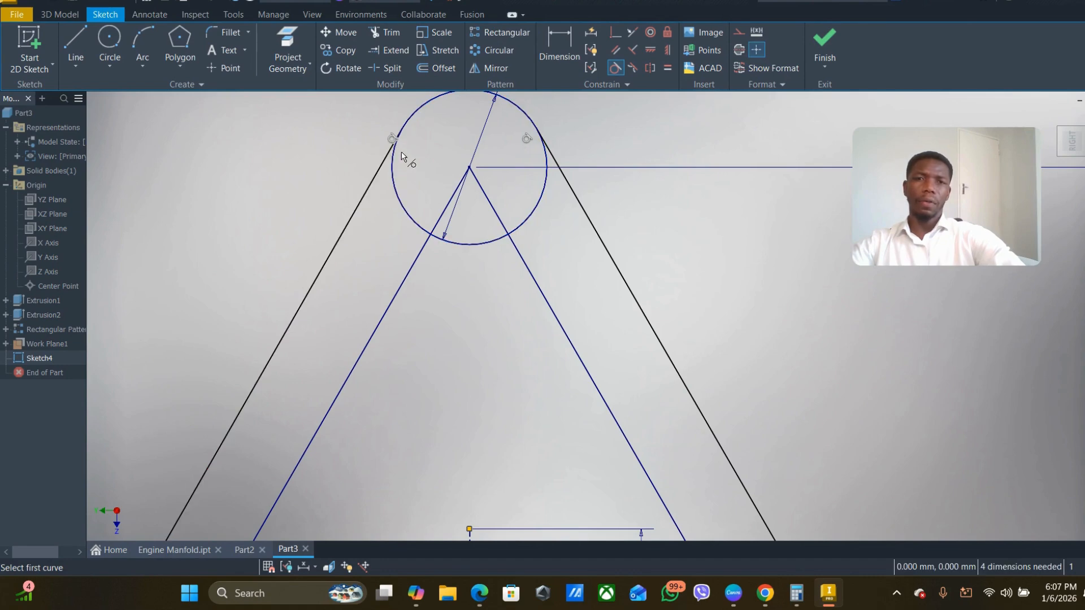
- Make the left outer line and the outer base line tangent to the lower-left circle
scroll(424, 235, "down", 3)
scroll(426, 234, "up", 6)
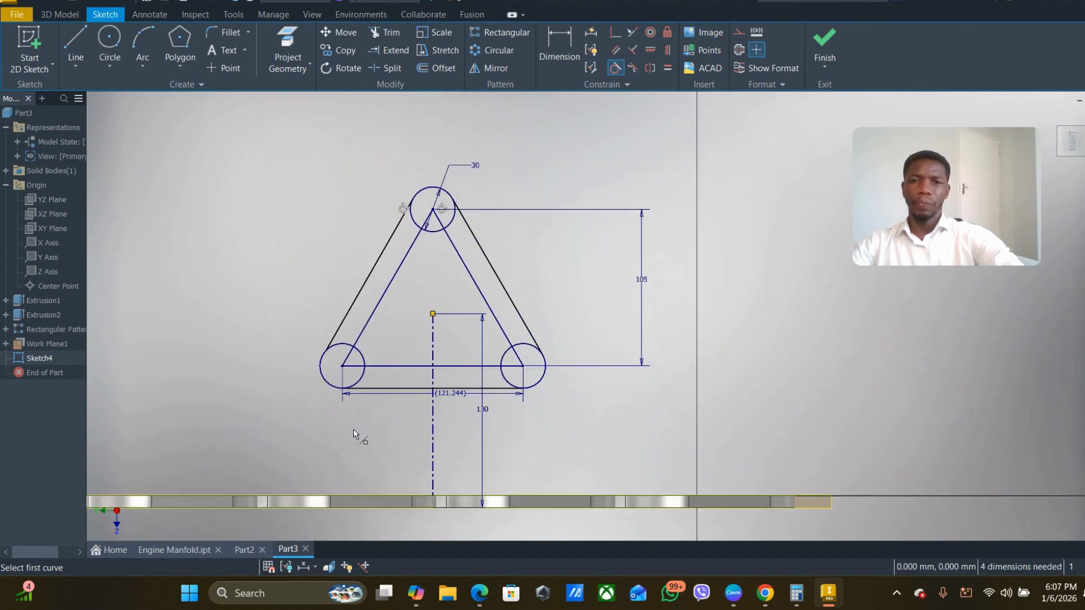
scroll(347, 371, "down", 3)
left_click(329, 334)
left_click(297, 317)
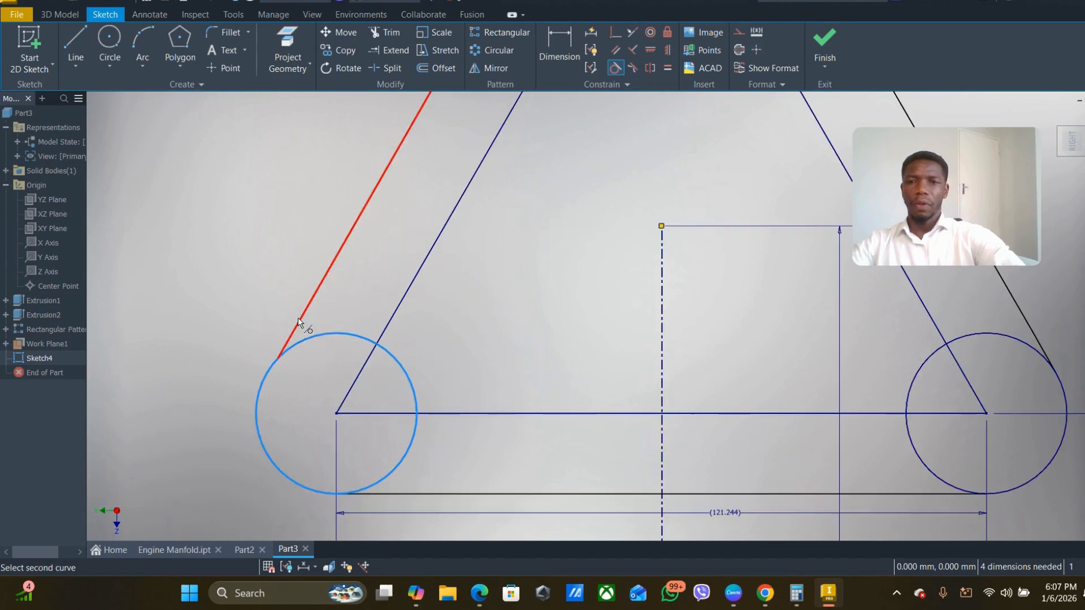
left_click(389, 474)
left_click(409, 489)
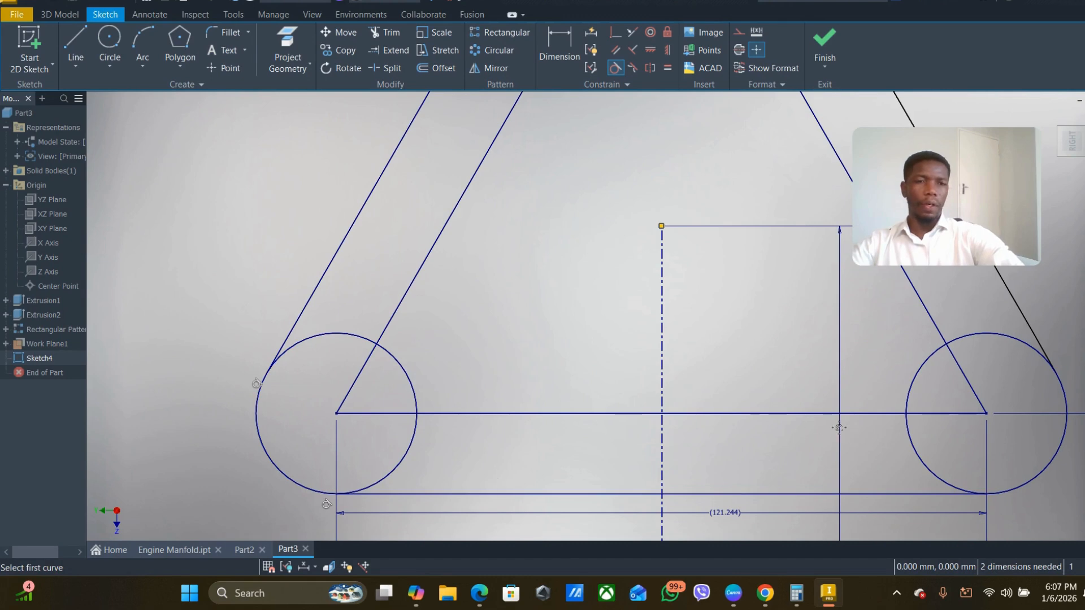
- Try to make the outer base line tangent to the lower-right circle
middle_click_drag(877, 443, 628, 389)
left_click(672, 411)
left_click(663, 440)
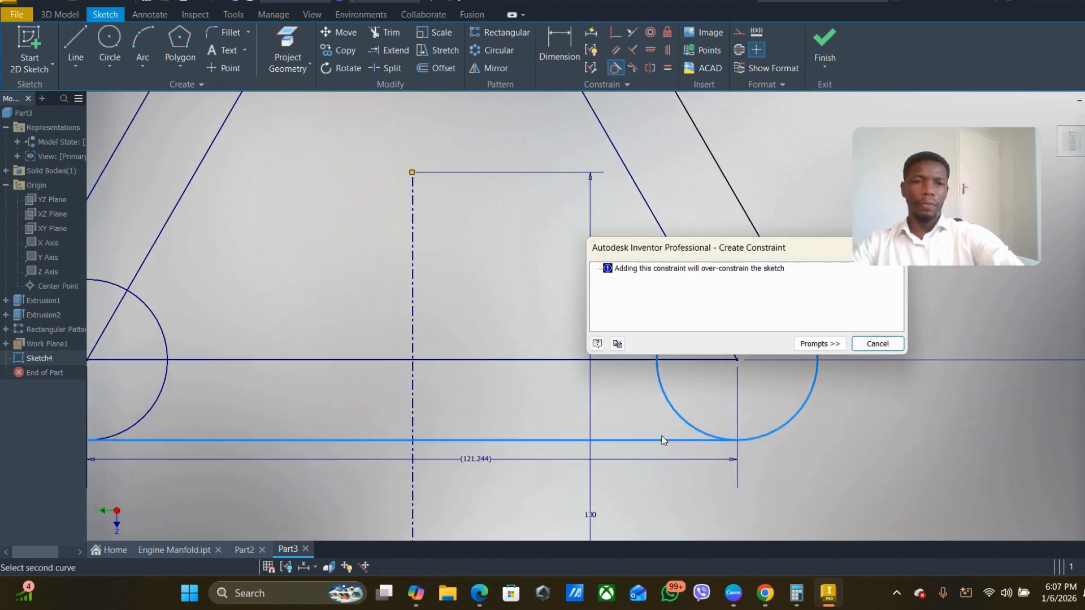
left_click(878, 343)
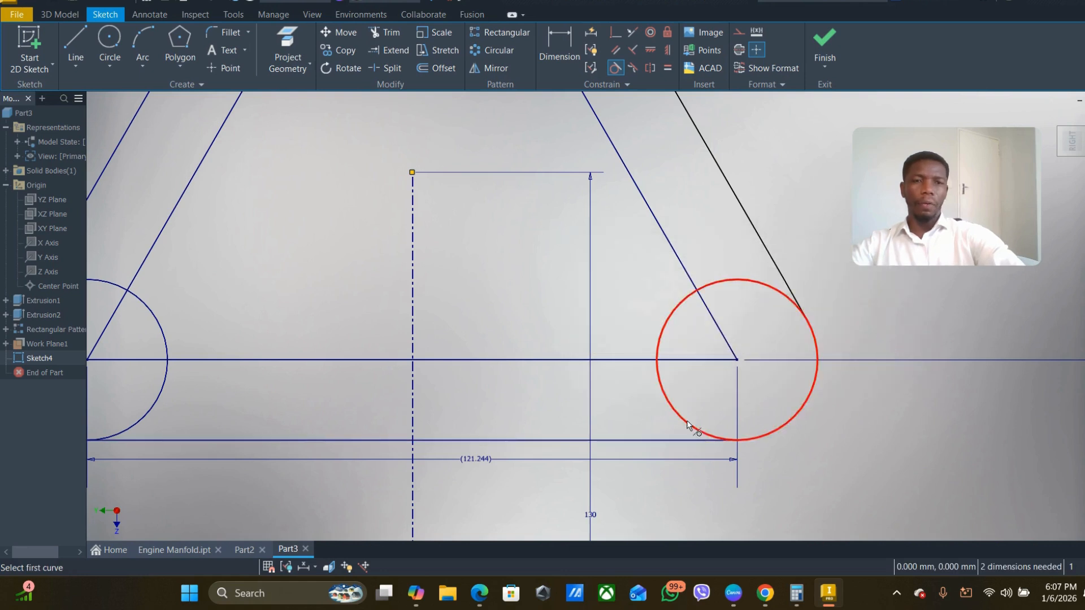
left_click(683, 440)
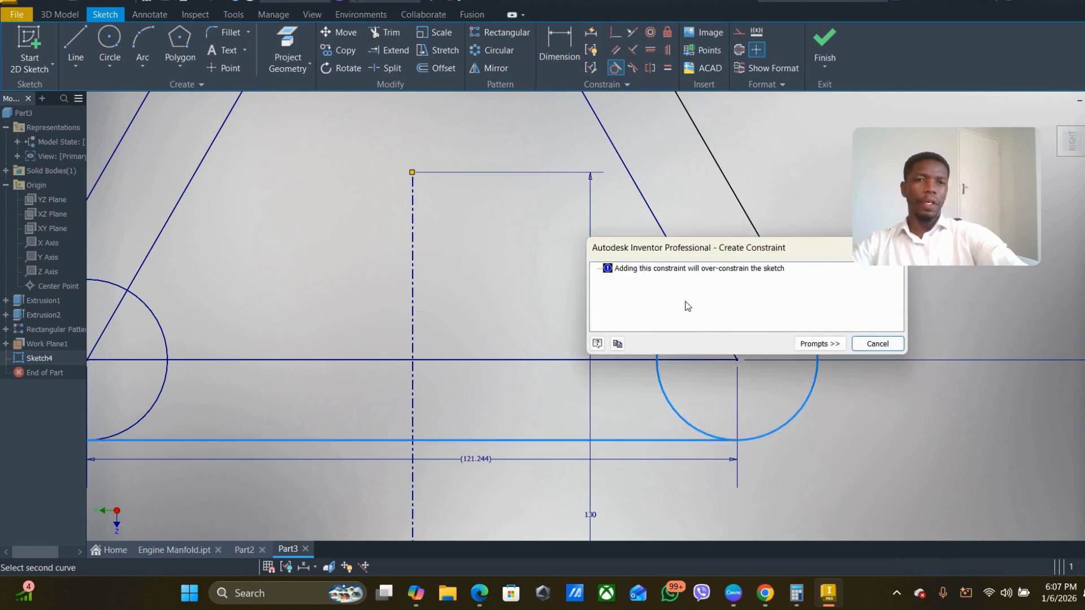
left_click(877, 343)
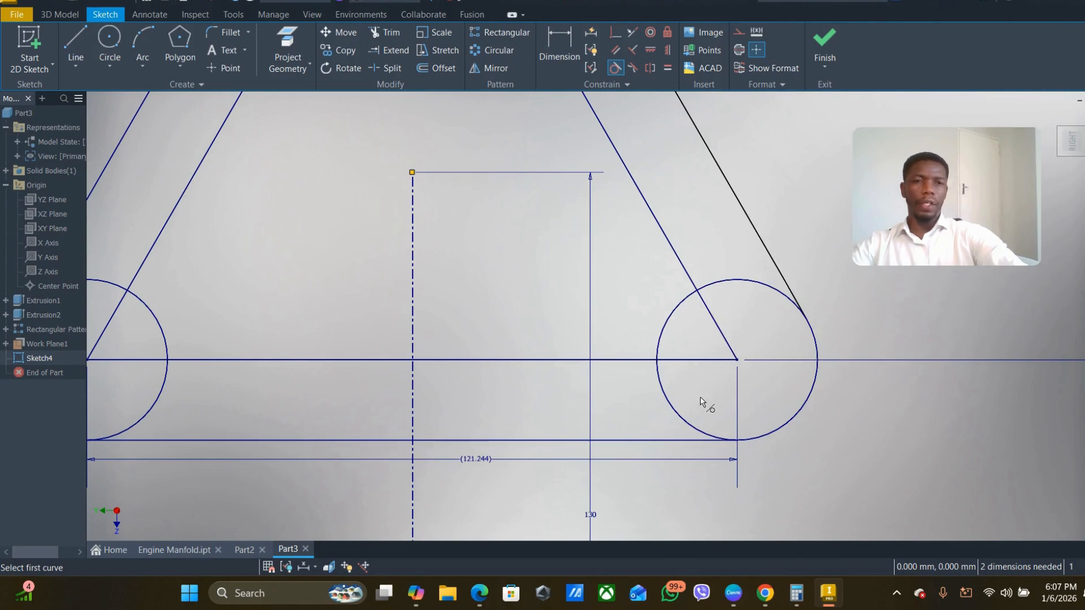
- Make the right outer line tangent to the lower-right circle and end the tangent constraint command
middle_click_drag(700, 397, 481, 460)
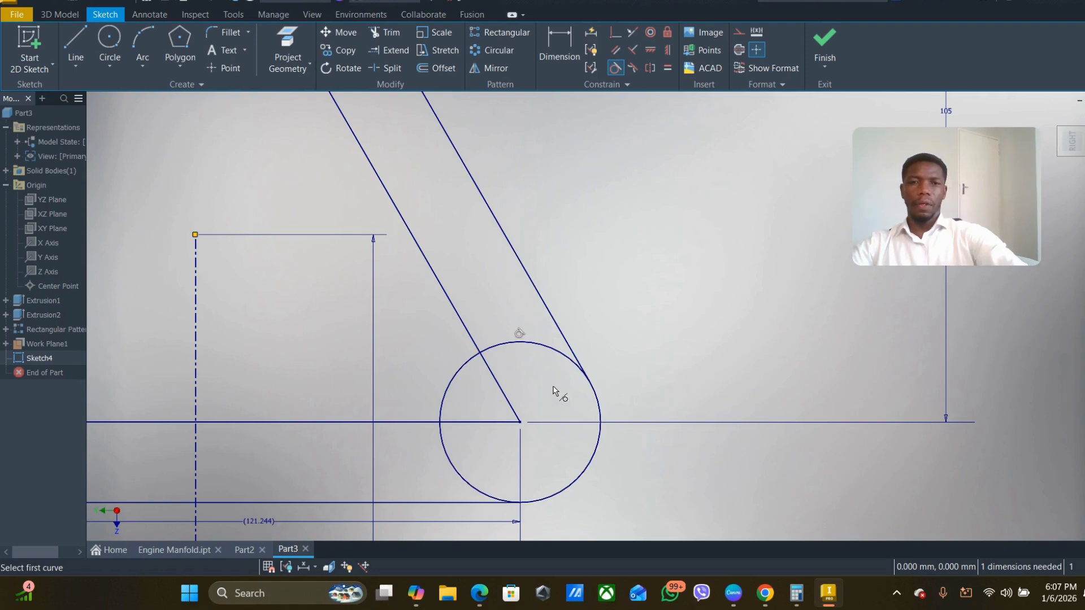
scroll(583, 380, "down", 2)
middle_click_drag(519, 391, 558, 441)
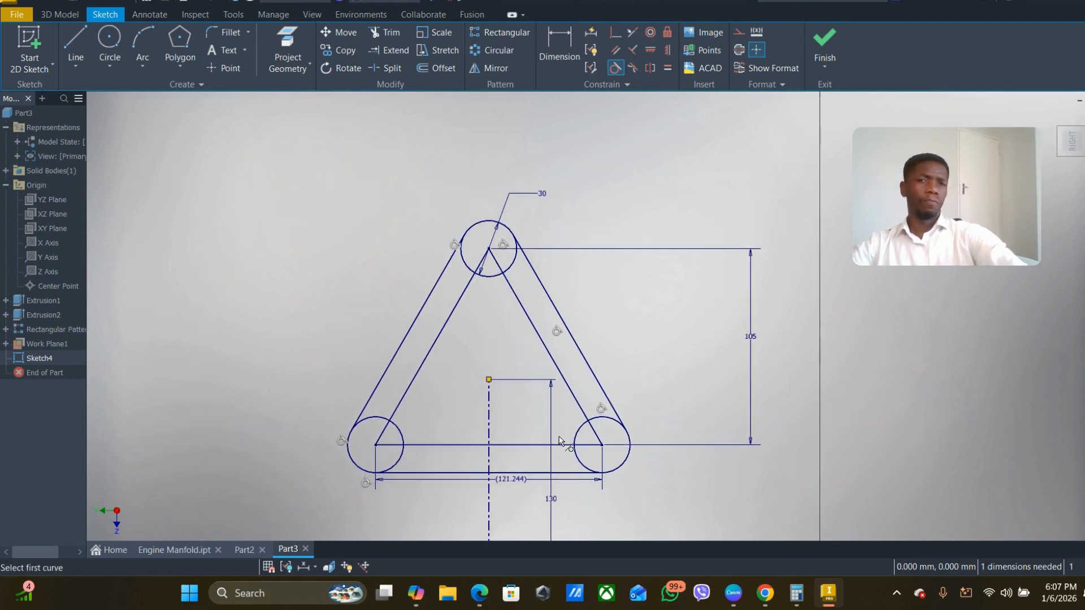
middle_click_drag(457, 397, 460, 356)
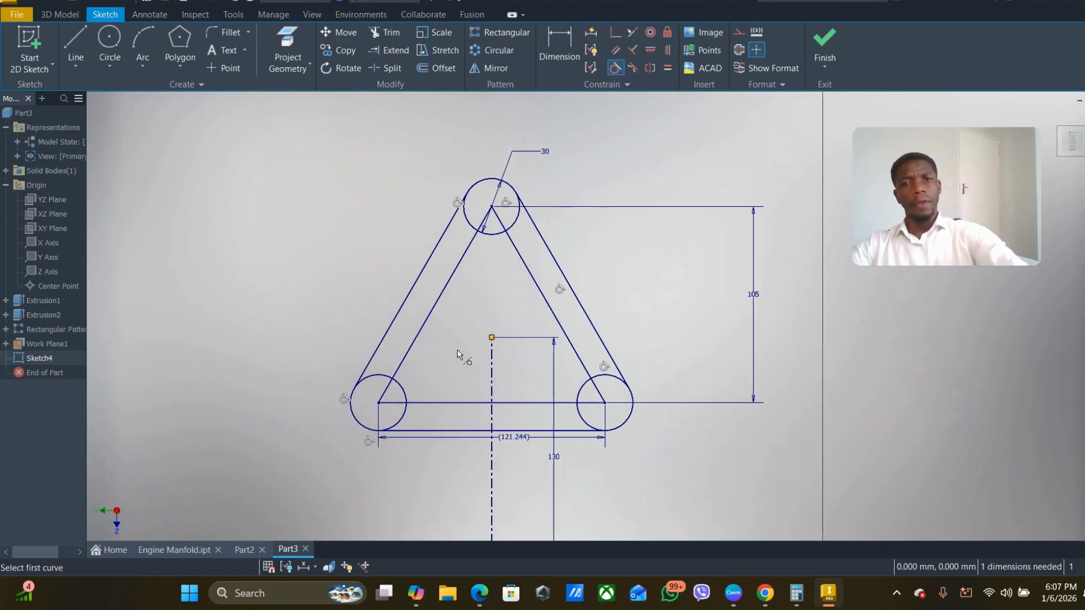
key("Escape")
- Convert the three sides of the inner triangle to centerlines
left_click_drag(532, 264, 431, 276)
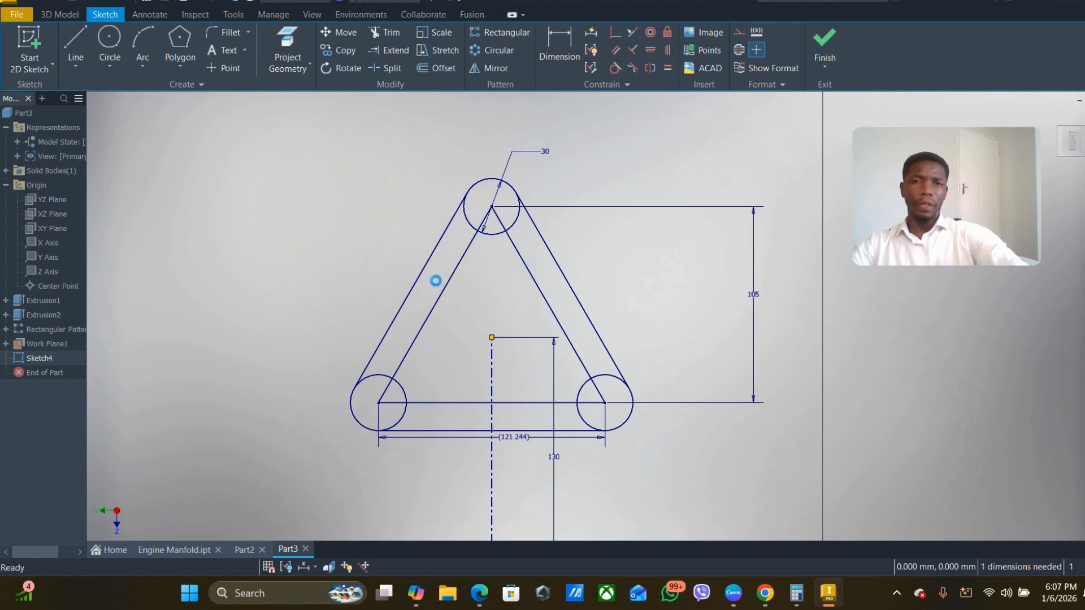
left_click(463, 403)
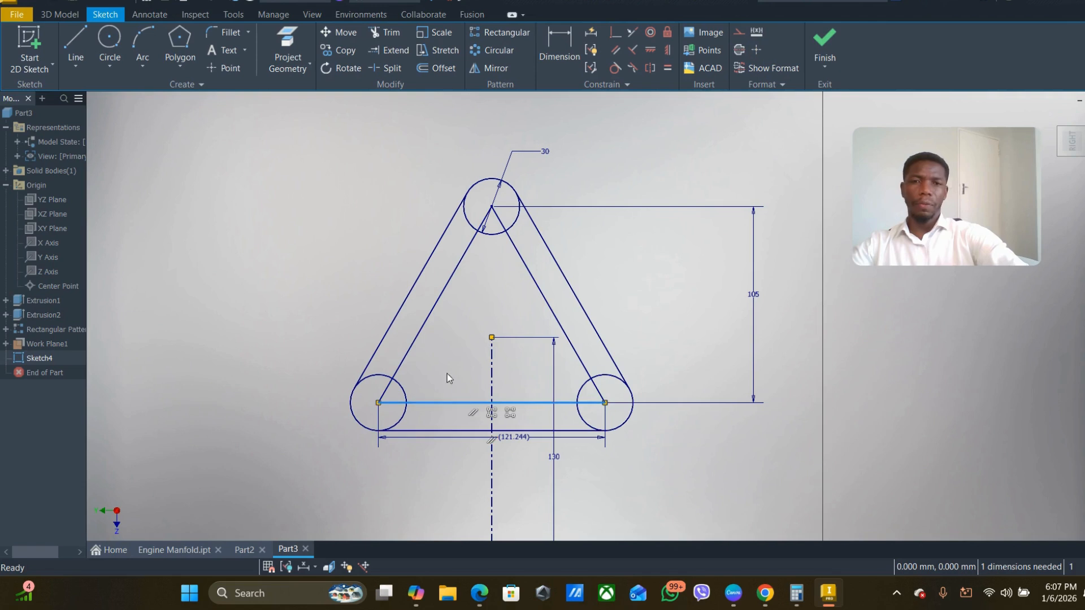
left_click(445, 285, "ctrl")
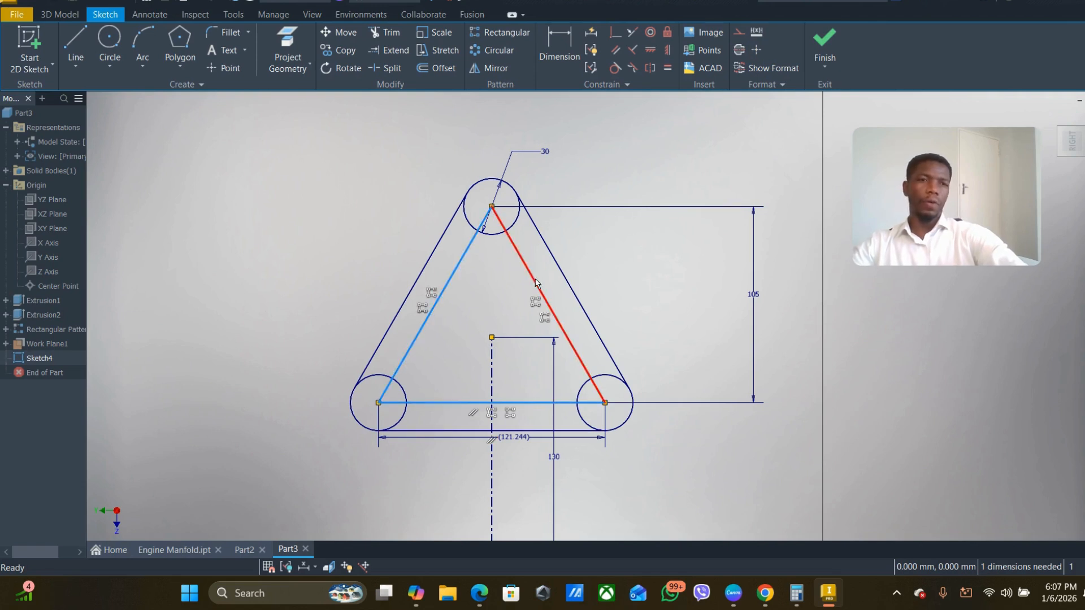
left_click(536, 284, "ctrl")
left_click(742, 50)
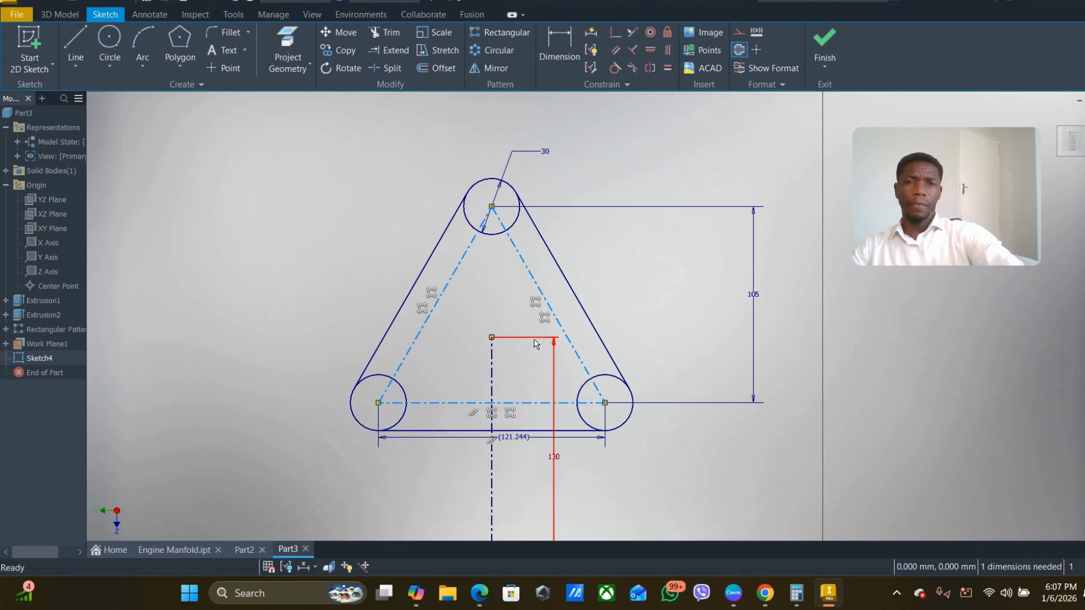
mouse_move(516, 310)
middle_mouse_down()
mouse_move(747, 234)
mouse_move(524, 266)
middle_mouse_up()
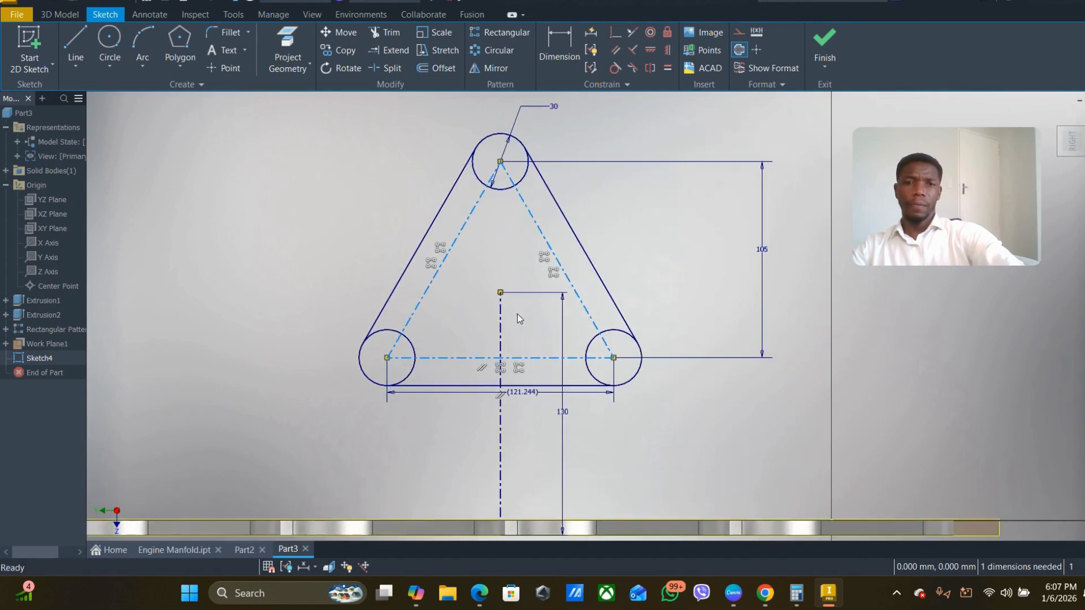
- Draw smaller circles centred on the triangle's three corners inside the corner circles, with the lower-right one about 12.5 mm in diameter
scroll(502, 156, "up", 5)
scroll(501, 164, "down", 4)
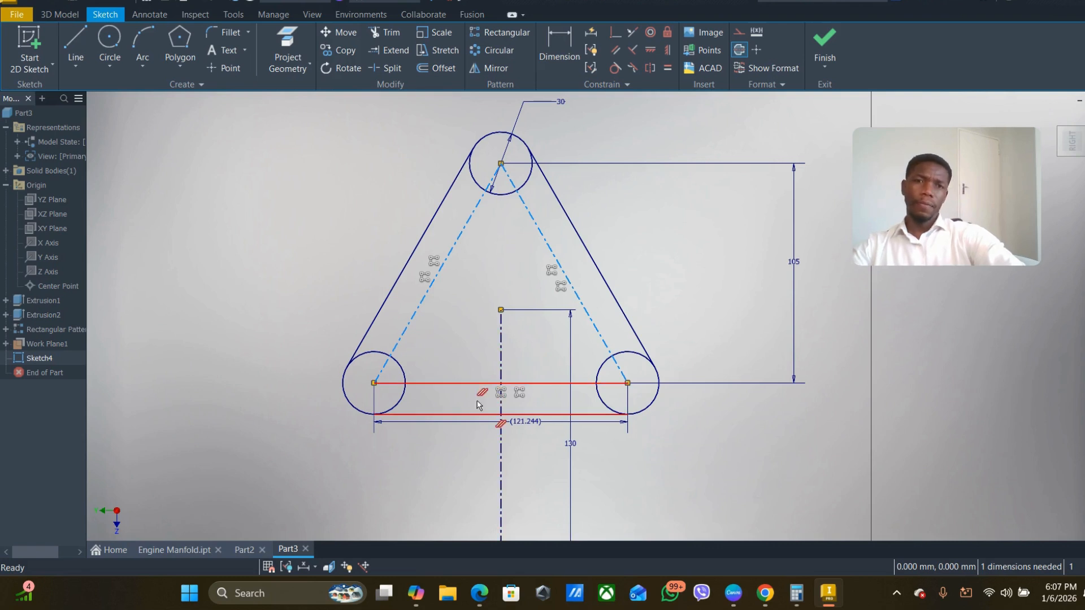
middle_click_drag(503, 334, 461, 340)
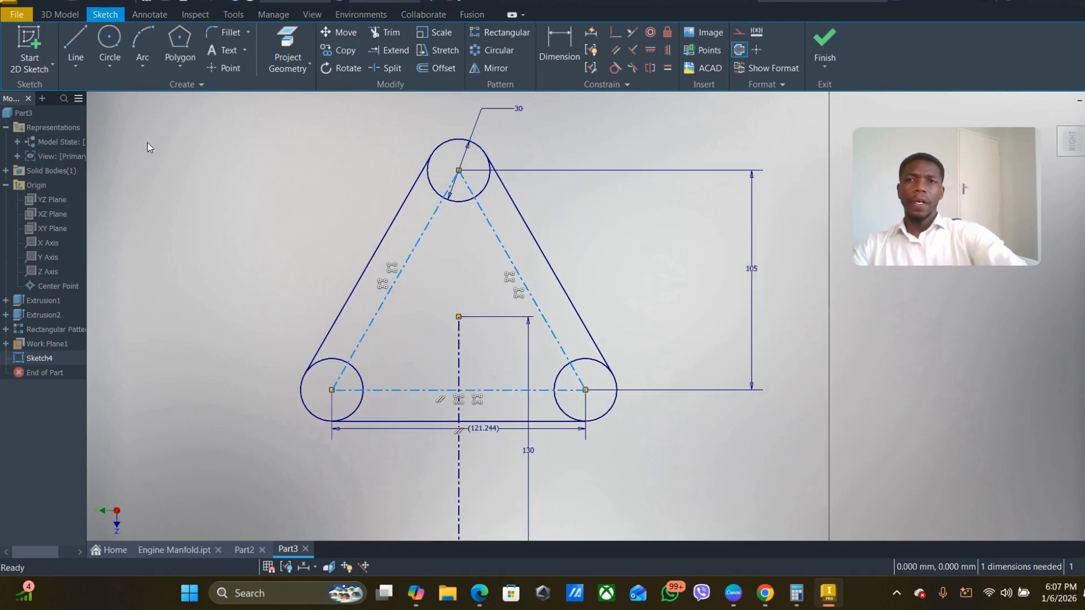
left_click(113, 44)
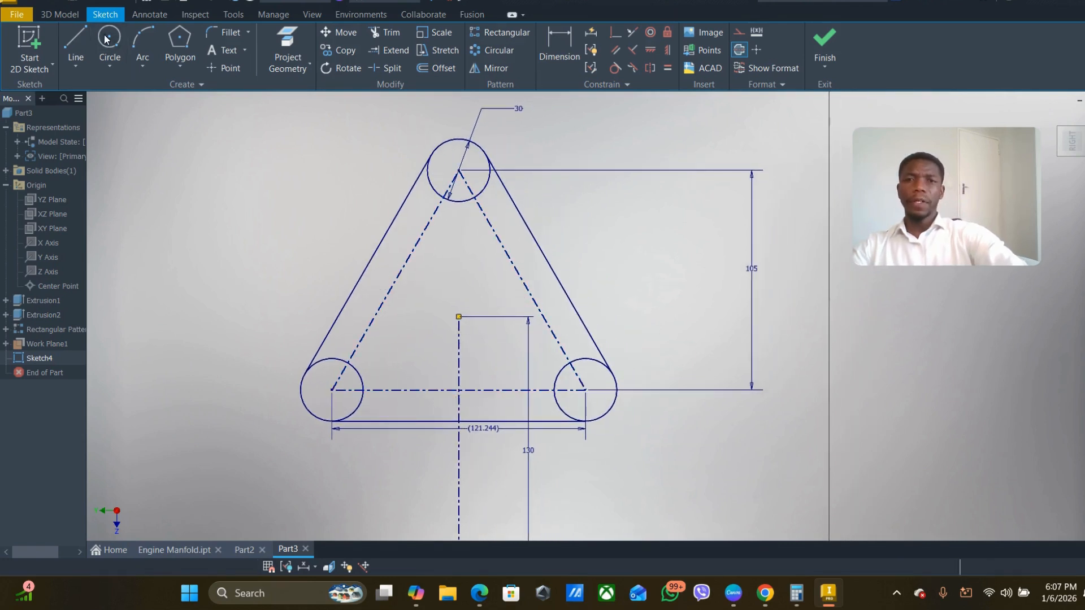
left_click(458, 170)
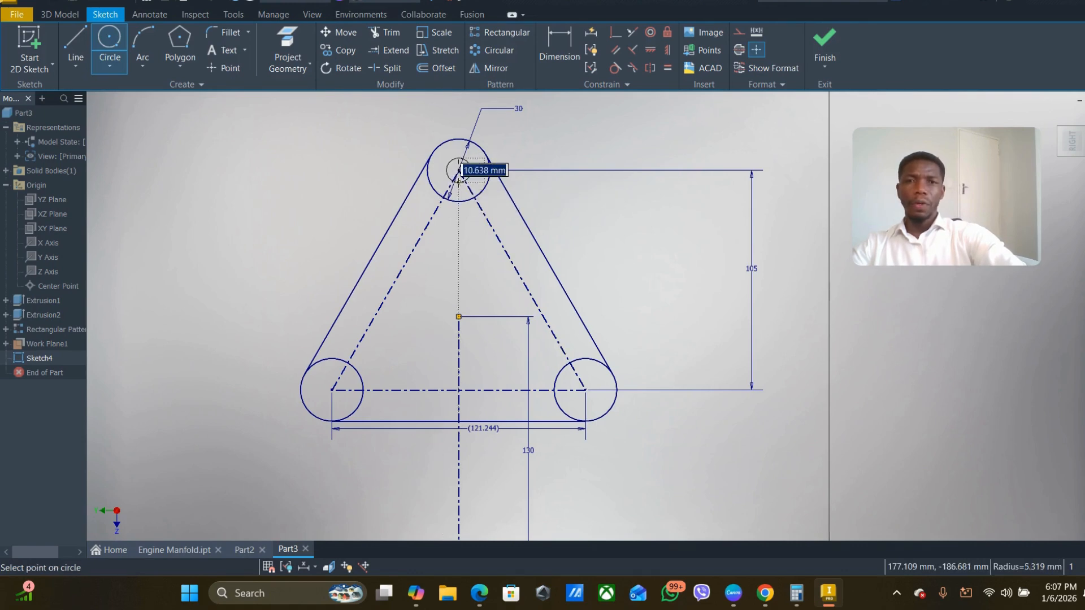
left_click(458, 186)
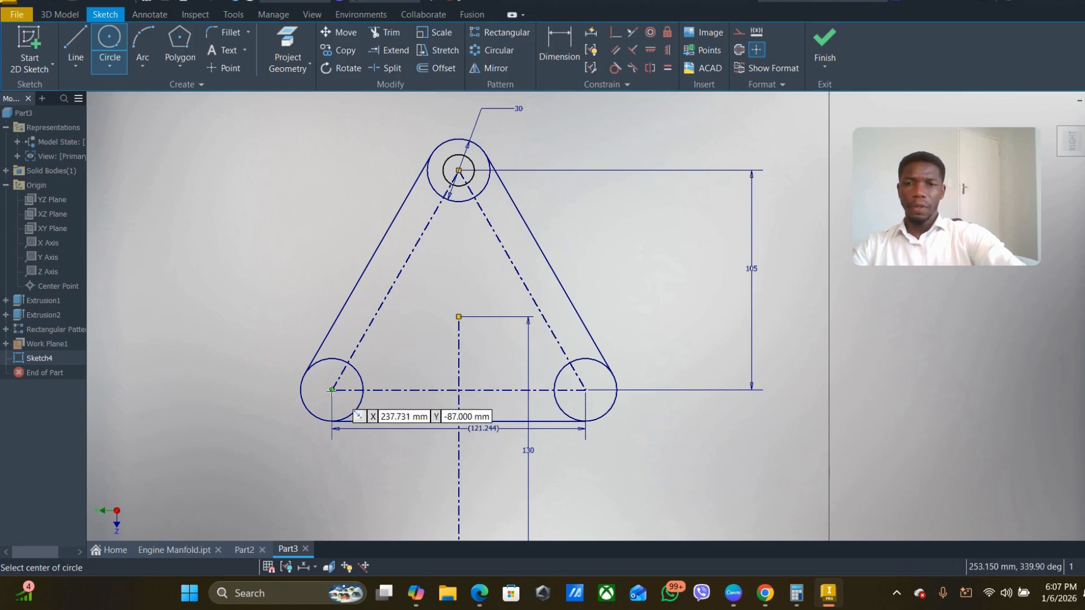
left_click(331, 390)
left_click(320, 403)
scroll(577, 385, "up", 5)
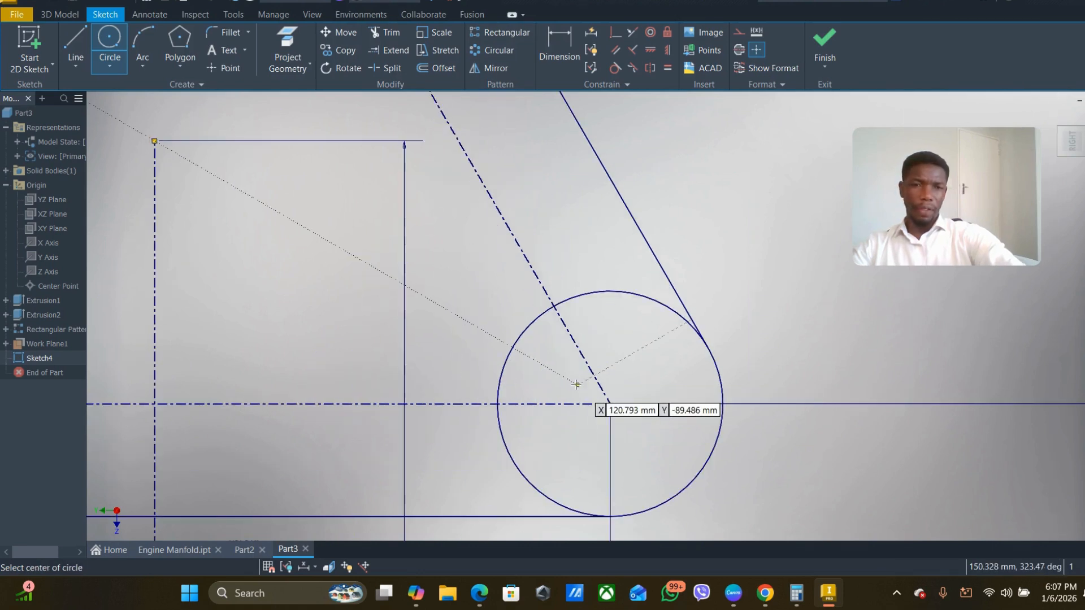
left_click(609, 403)
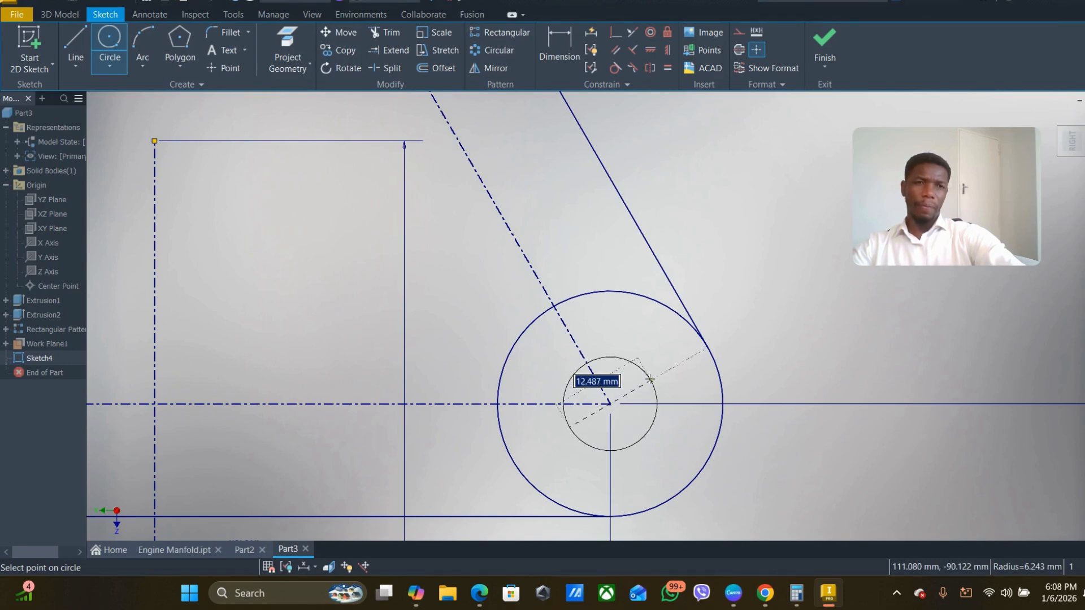
left_click(650, 379)
- Constrain the small inner circle at the lower-right corner to equal size with the inner circle at the apex
scroll(509, 382, "up", 4)
scroll(535, 389, "down", 5)
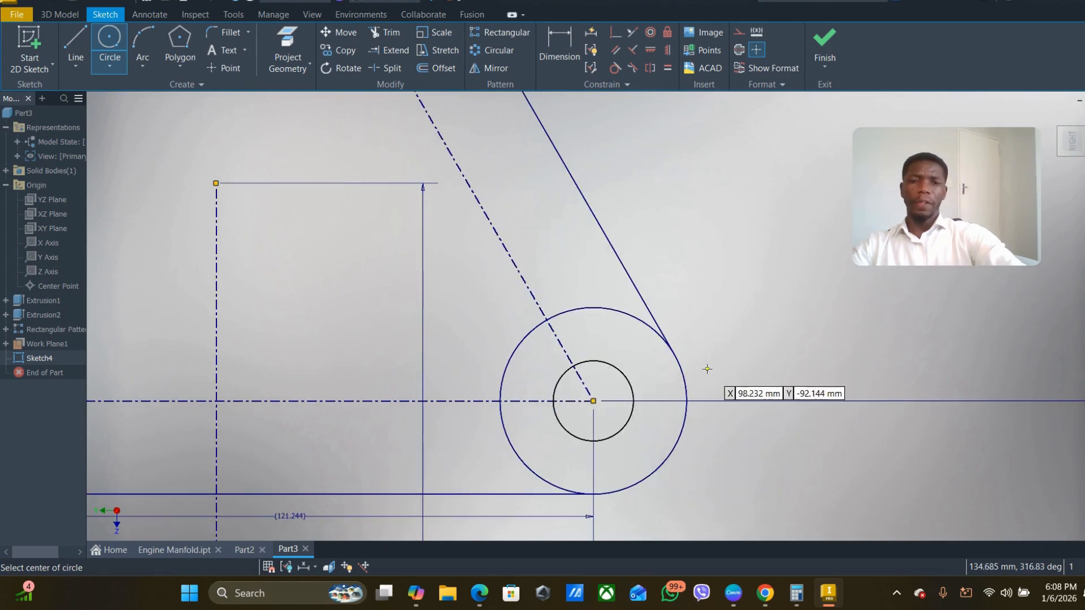
scroll(565, 421, "down", 2)
scroll(581, 336, "up", 5)
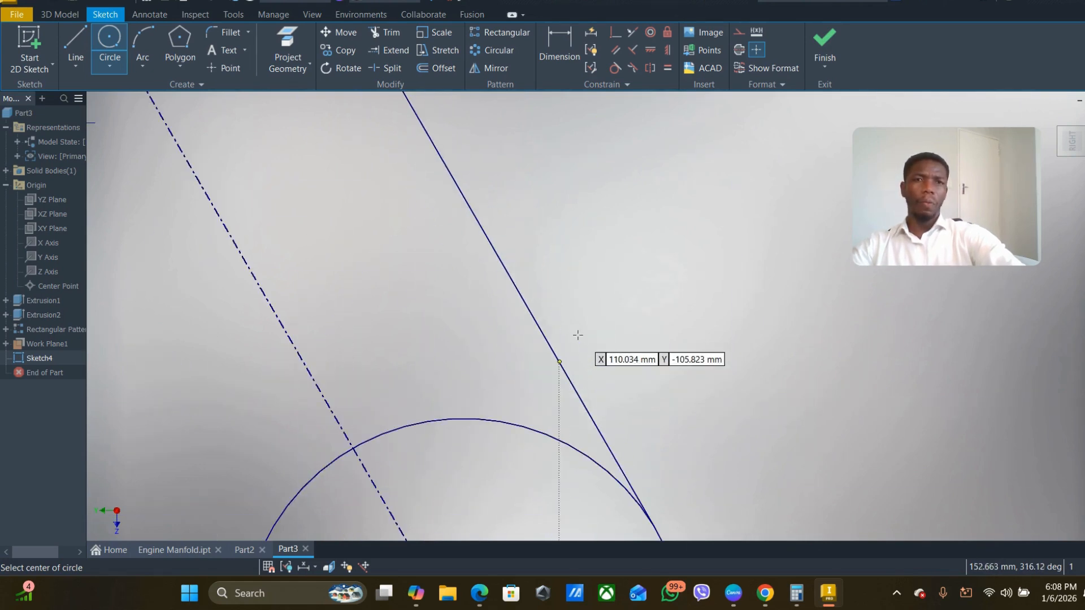
left_click(666, 69)
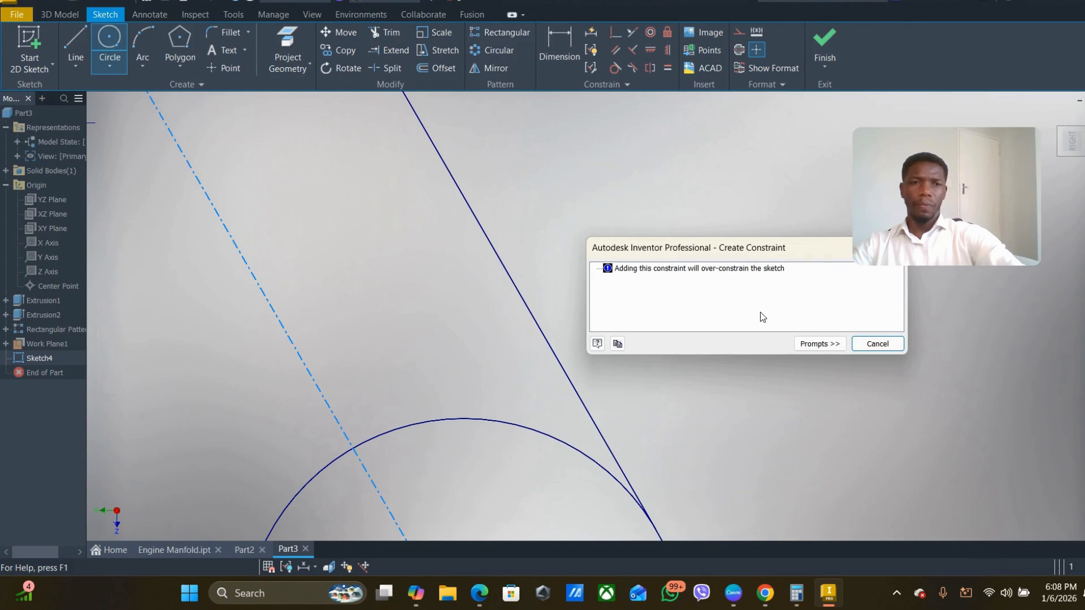
left_click(876, 344)
scroll(608, 246, "down", 5)
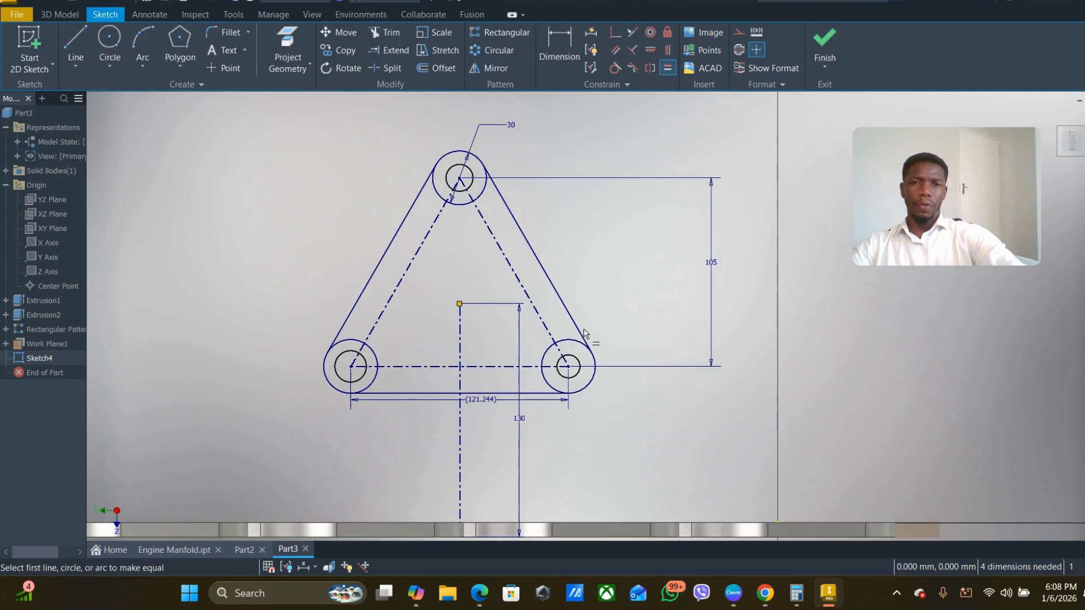
left_click(568, 357)
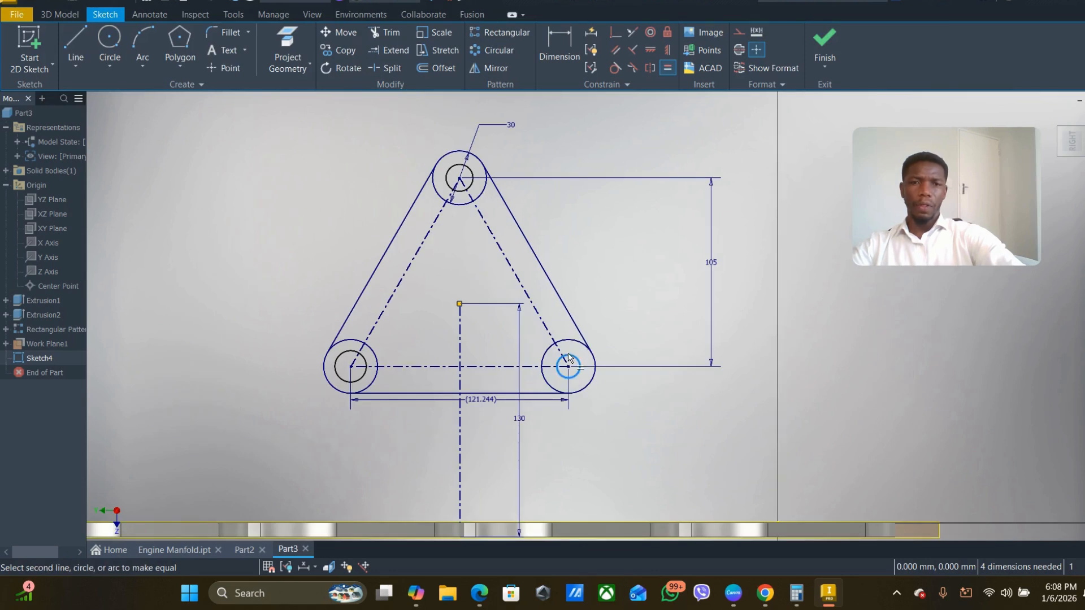
left_click(468, 187)
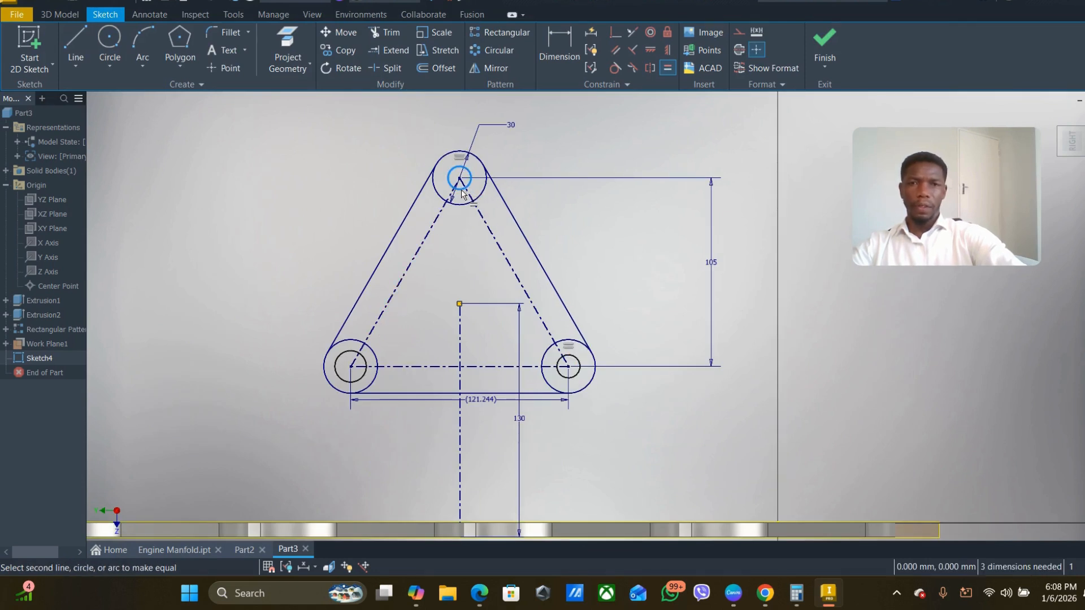
- Constrain the small inner circle at the triangle's lower-left corner to equal size with the one at the lower-right corner
left_click(363, 375)
left_click(363, 375)
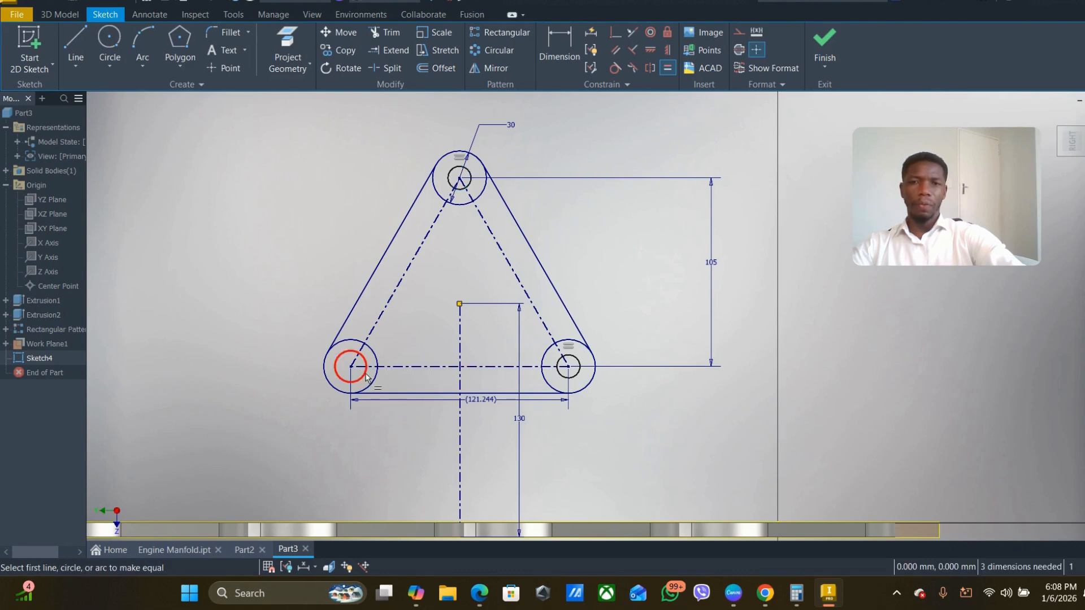
left_click(575, 380)
left_click(359, 379)
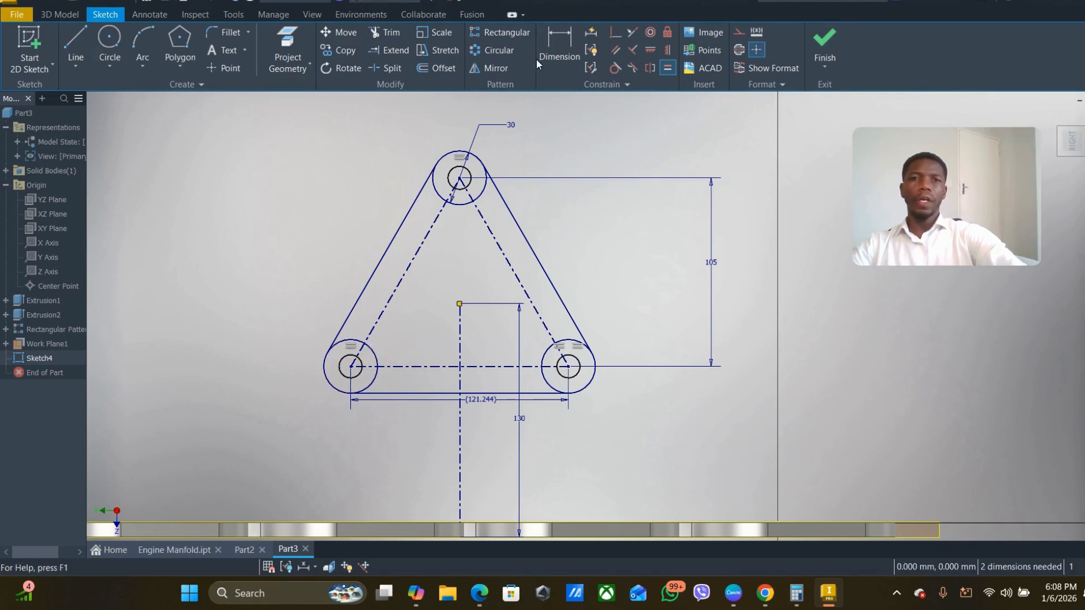
- Dimension the small inner circle at the lower-right corner with a diameter of 15 mm
left_click(558, 45)
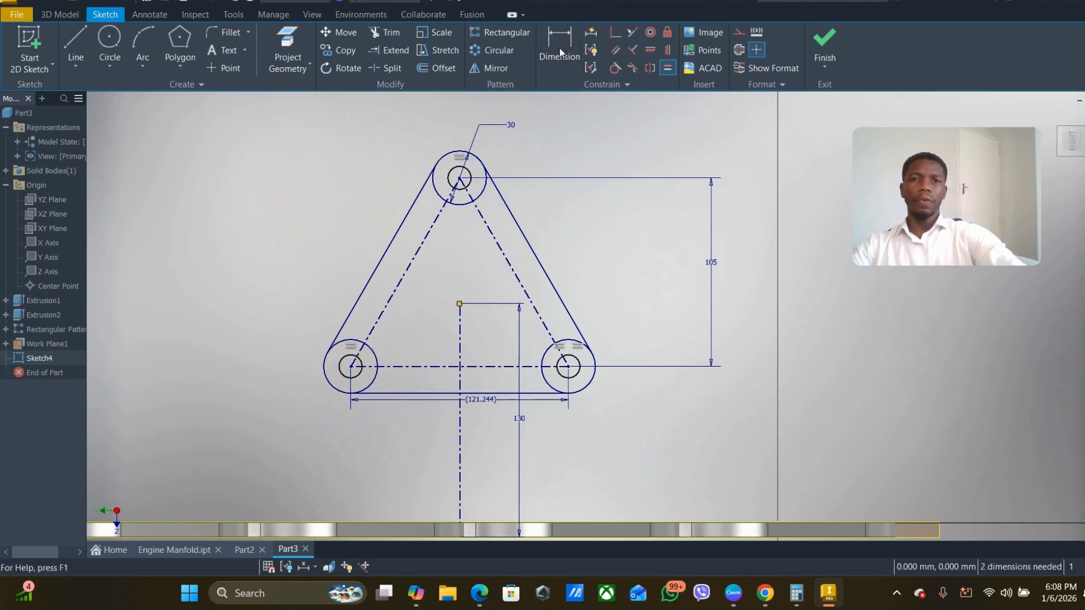
left_click(577, 364)
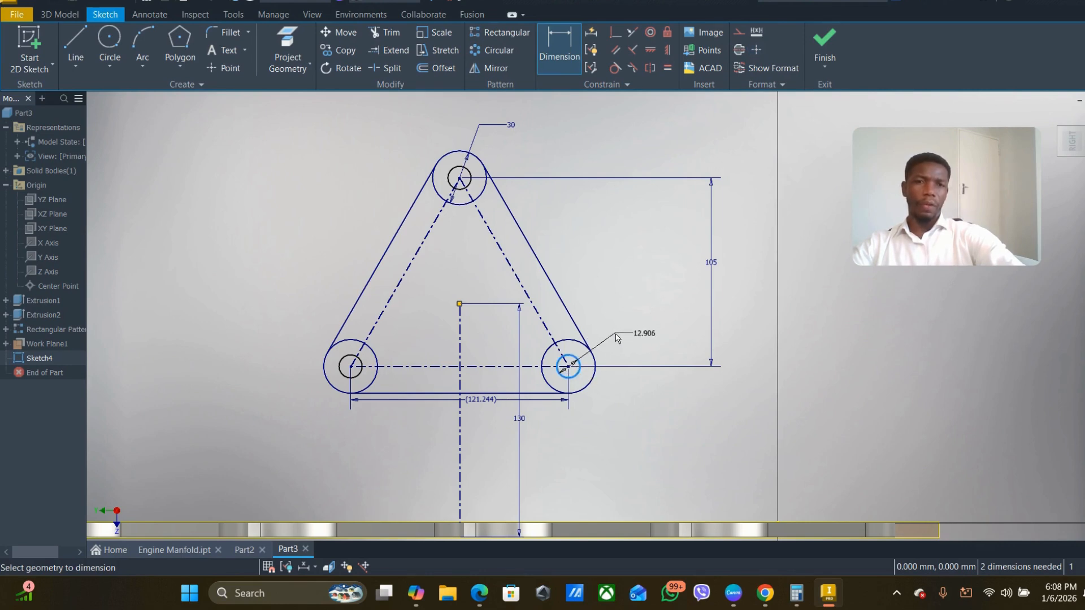
left_click(614, 333)
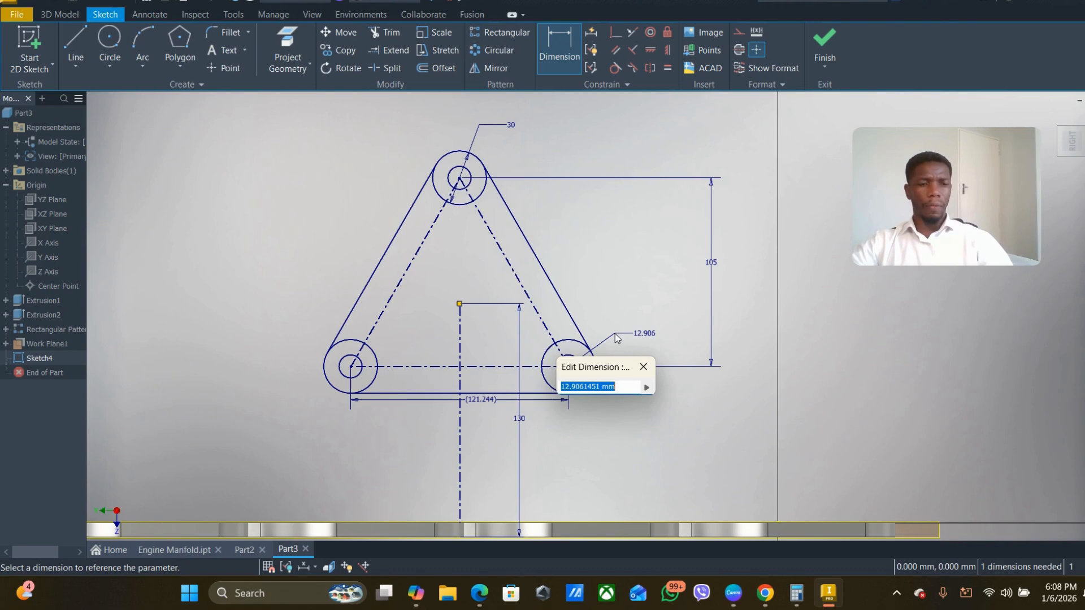
type("15")
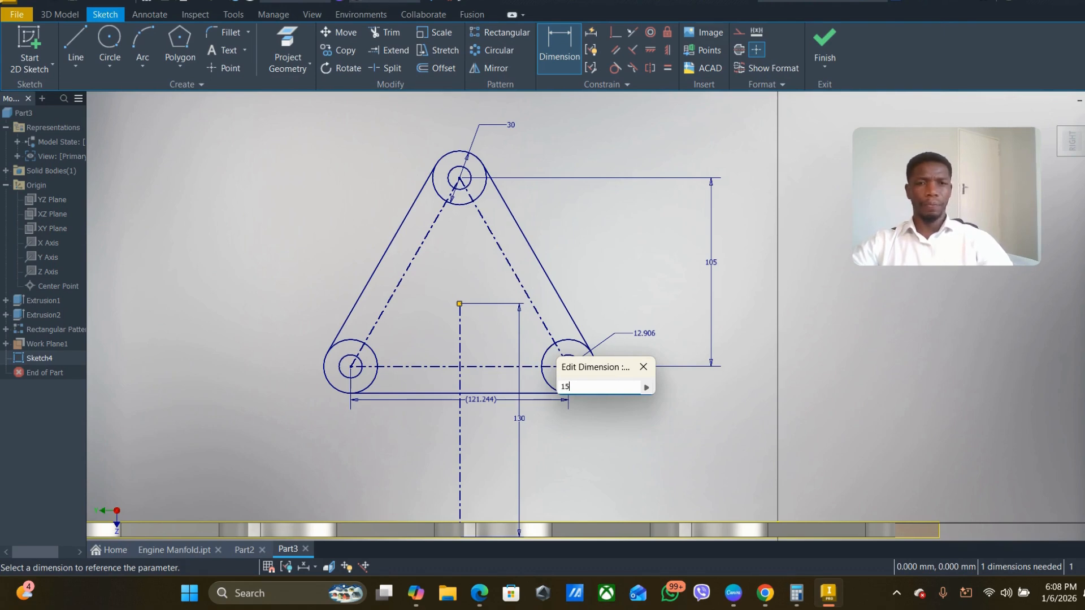
key("Return")
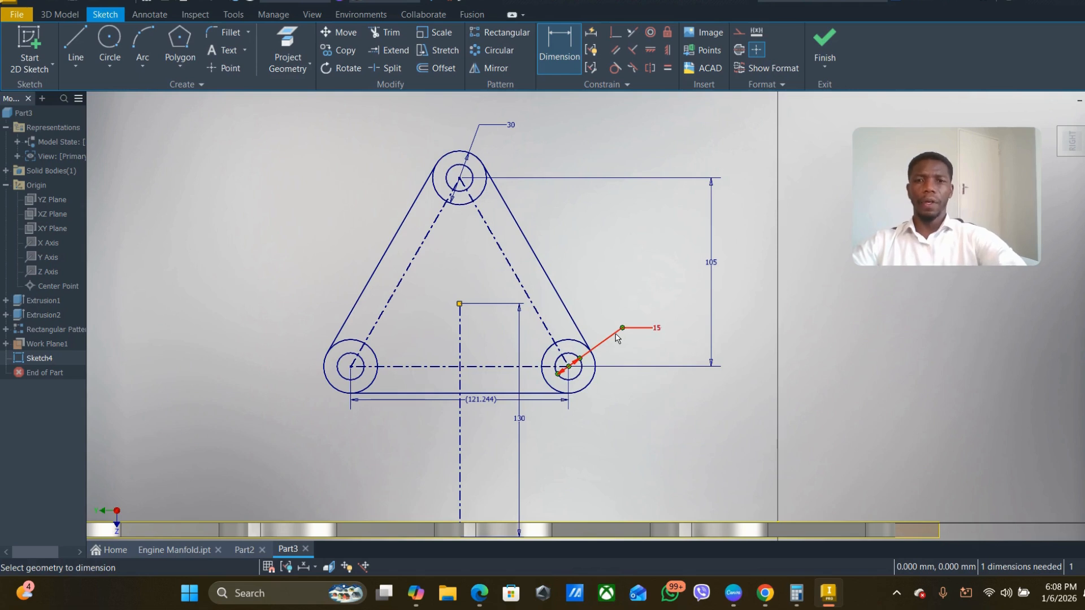
- Move the 130 mm vertical dimension away from the triangle's interior to the clear area left of the profile
scroll(459, 221, "up", 3)
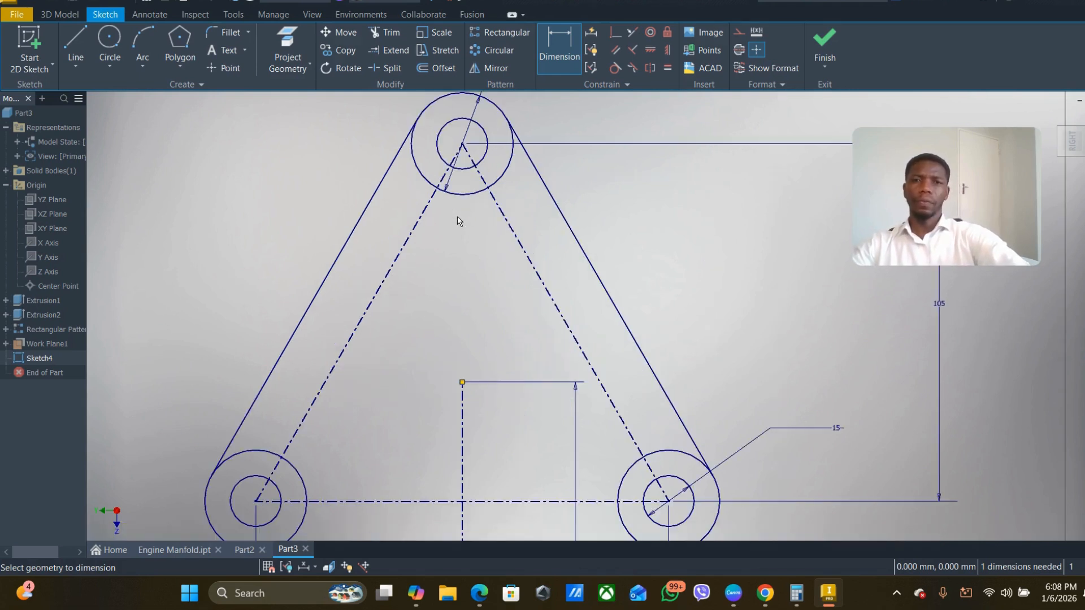
scroll(458, 221, "down", 2)
middle_click_drag(459, 244, 446, 302)
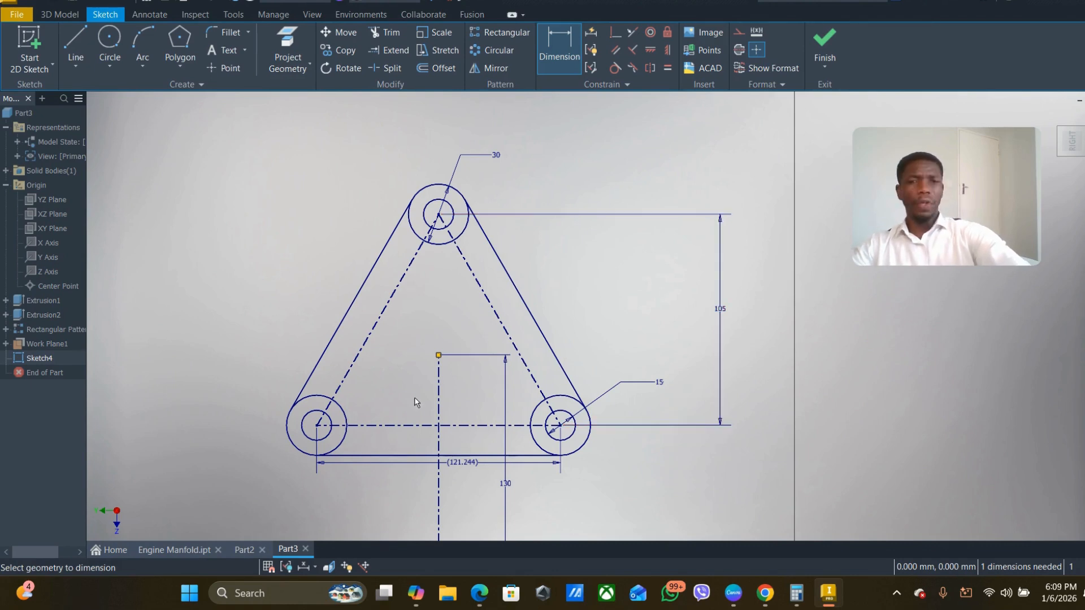
scroll(521, 362, "down", 2)
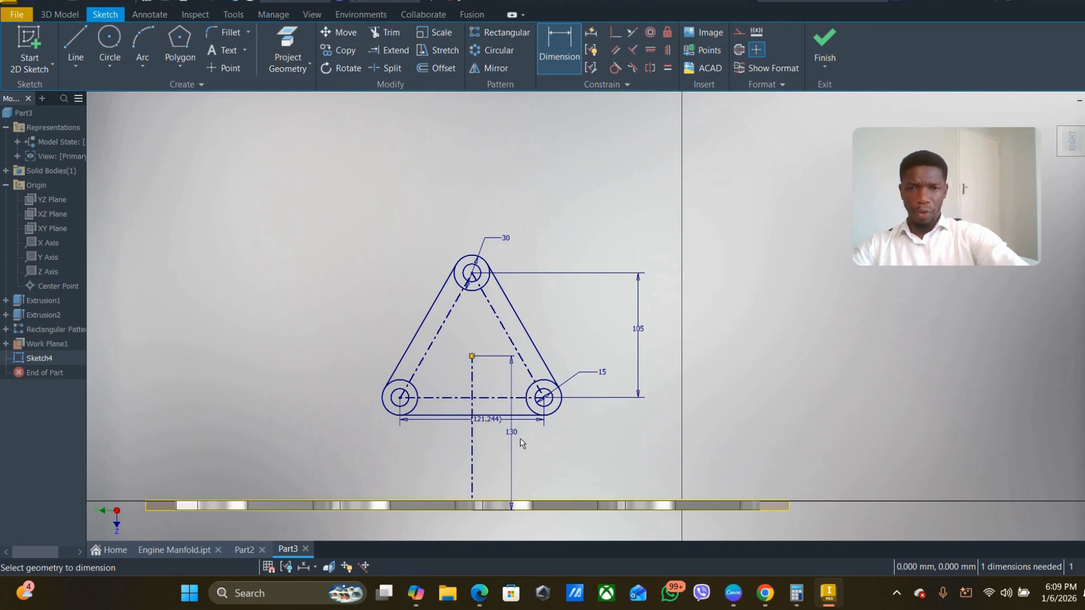
left_click(546, 449)
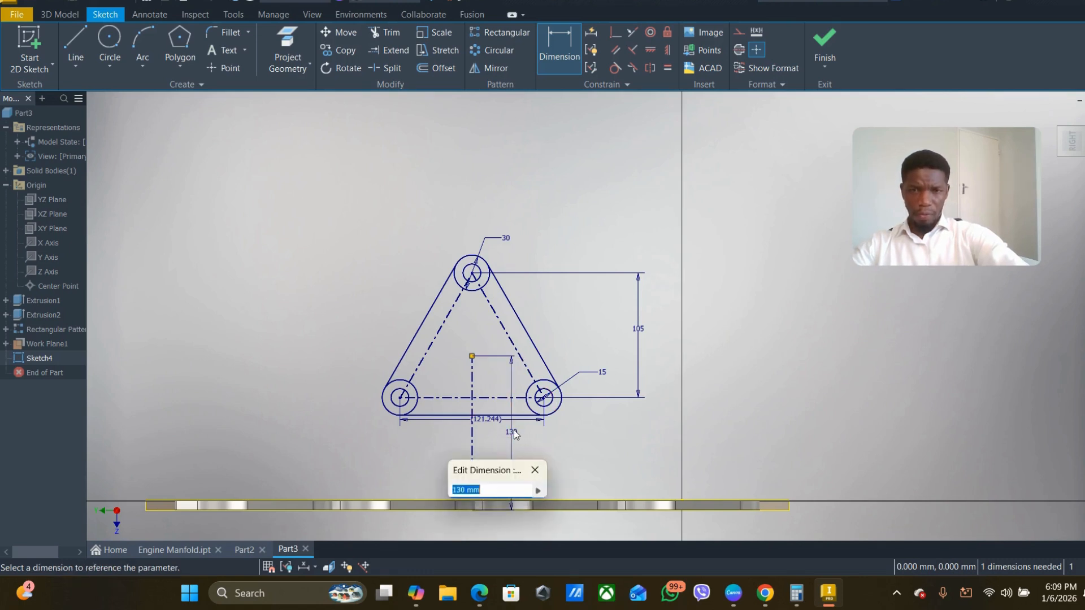
key("Escape")
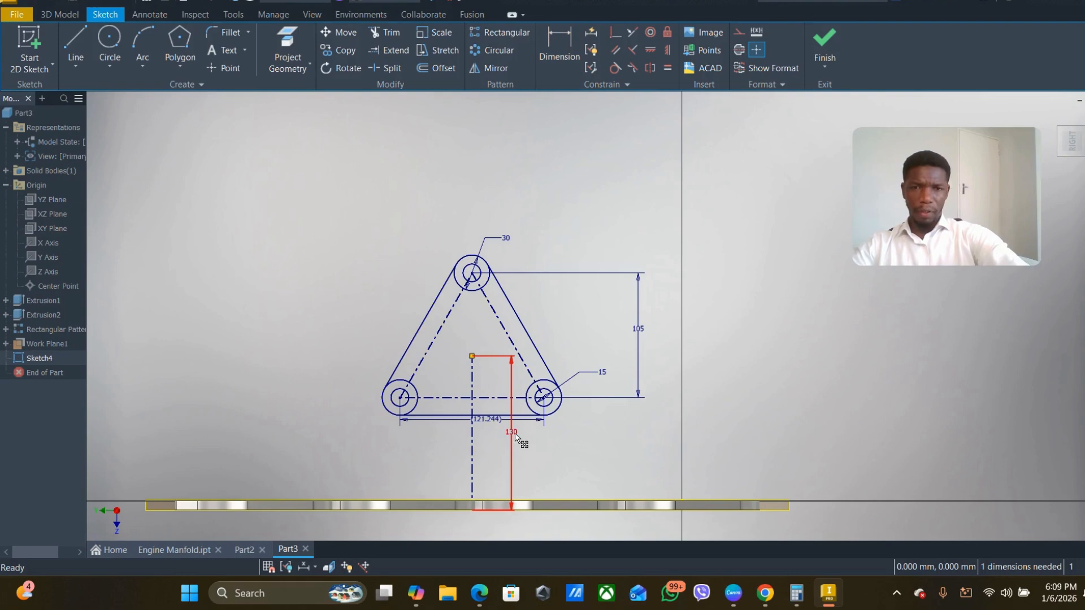
left_click_drag(514, 437, 340, 447)
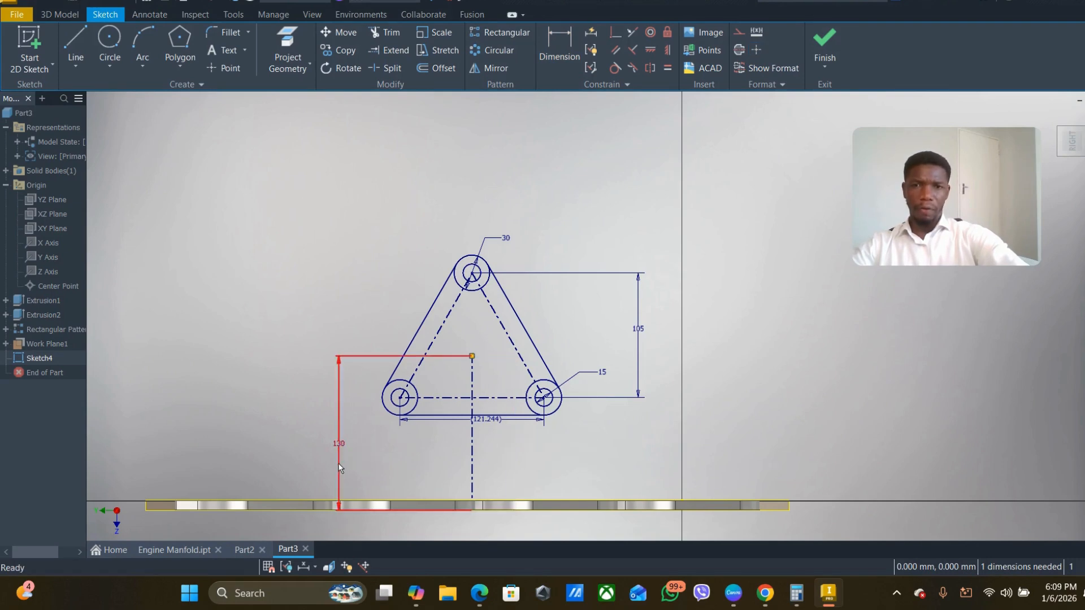
- Tidy the base width, hole diameter, triangle height and outer circle diameter dimensions by repositioning them clear of the profile
scroll(459, 422, "up", 3)
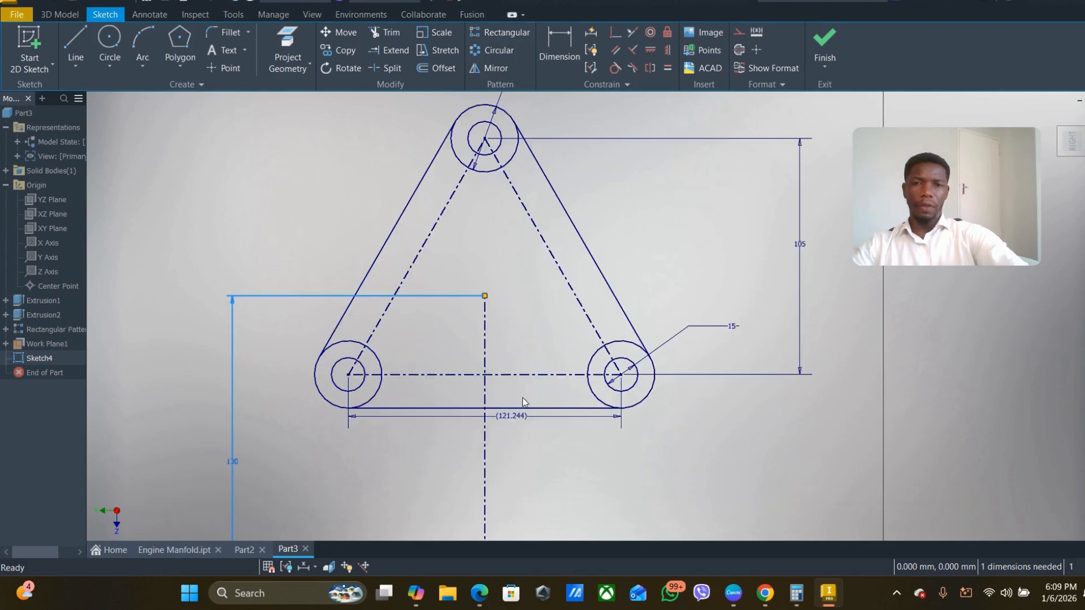
left_click_drag(508, 419, 502, 442)
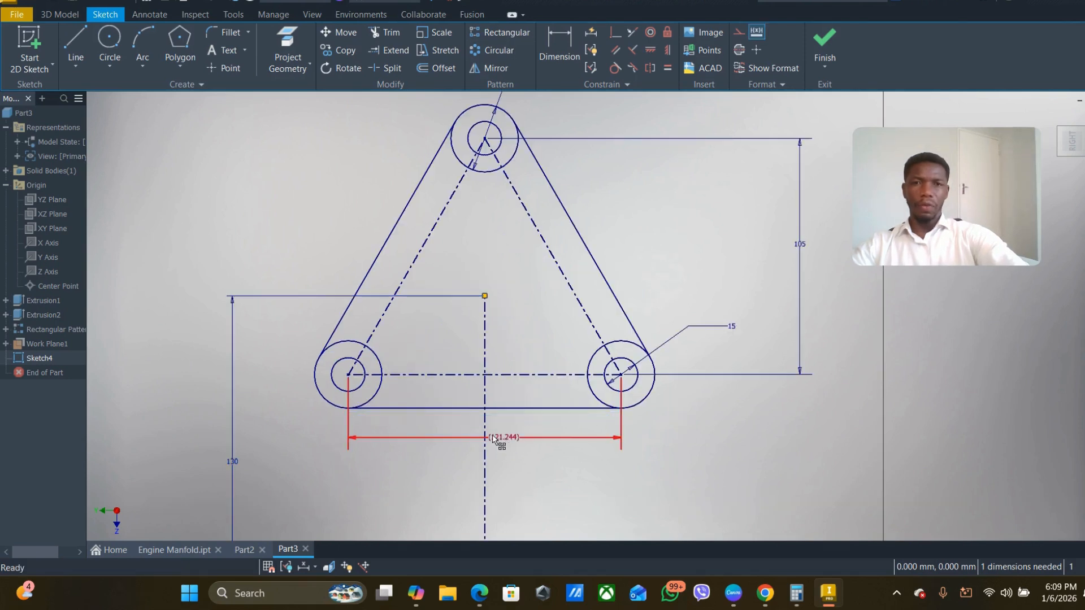
left_click_drag(733, 329, 674, 346)
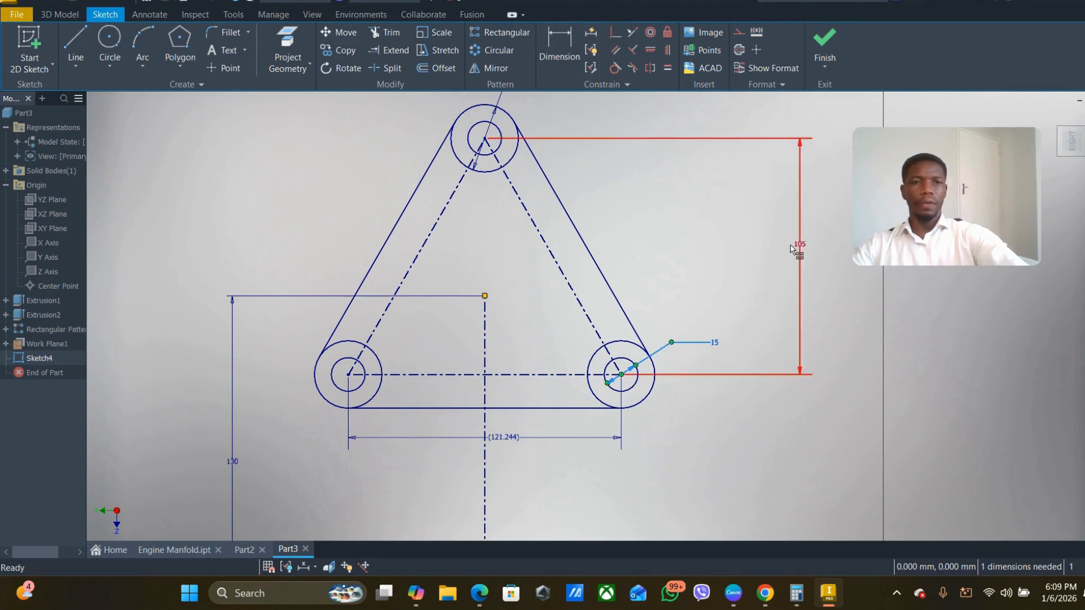
left_click_drag(800, 244, 741, 252)
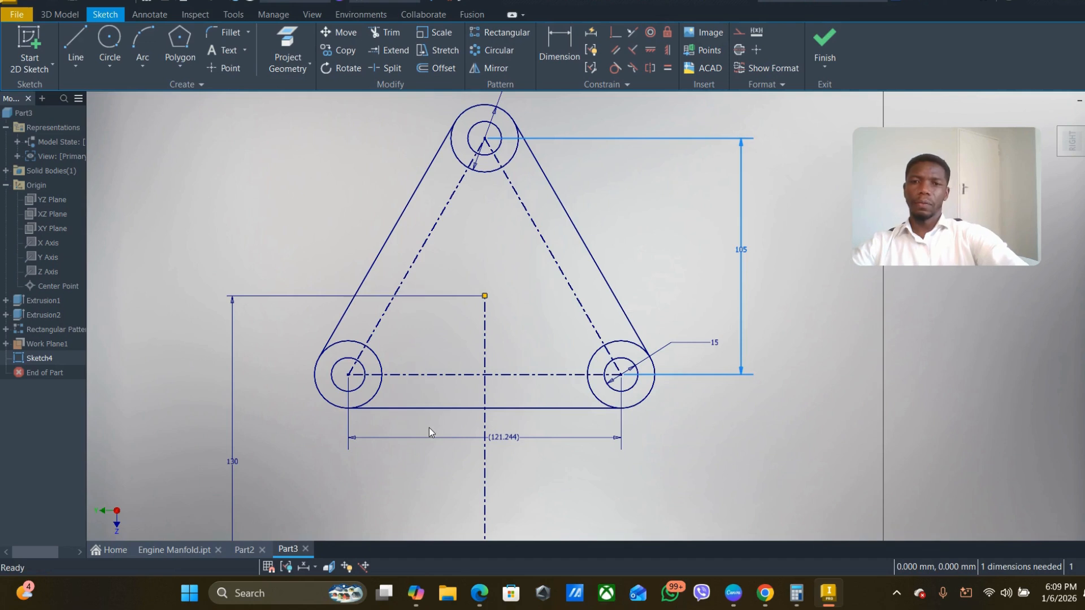
scroll(431, 417, "down", 3)
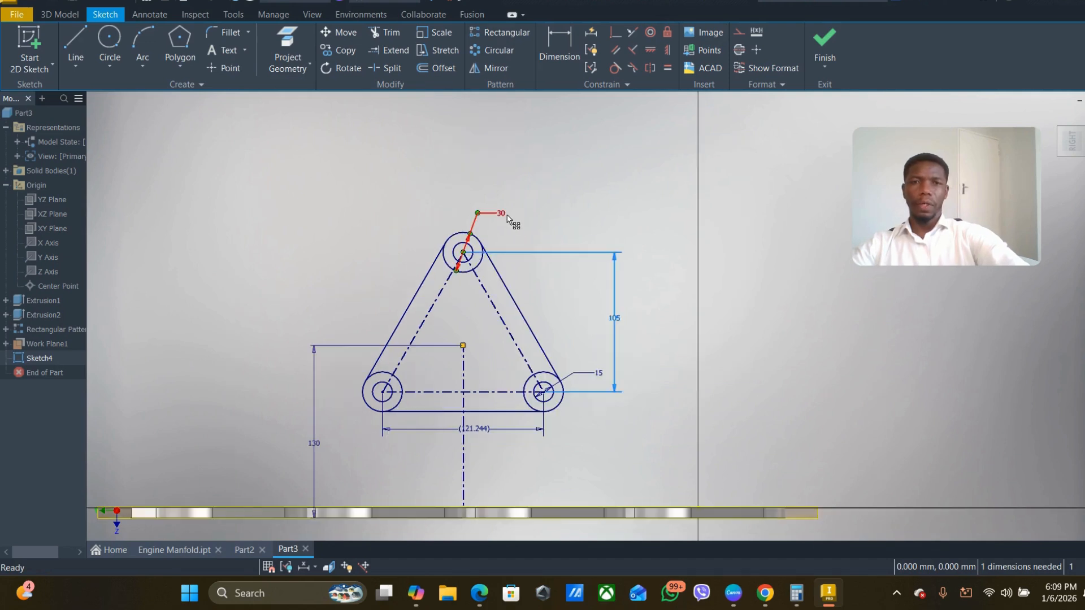
left_click_drag(507, 219, 526, 233)
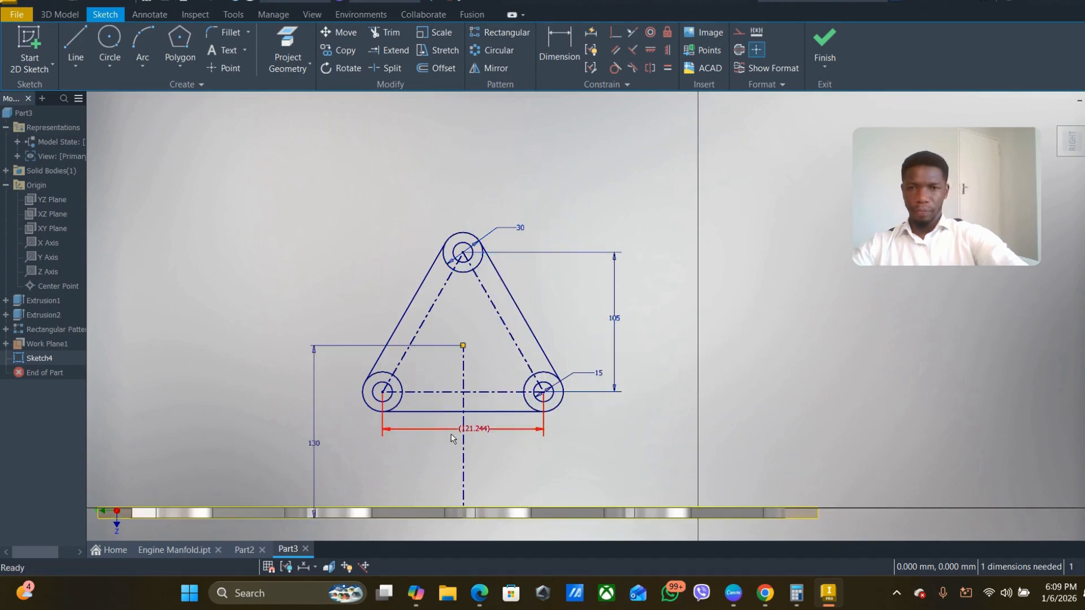
- Draw a circle of 70 mm diameter centred on the triangle's centre point, touching its three centerline sides
middle_click_drag(442, 436, 446, 344)
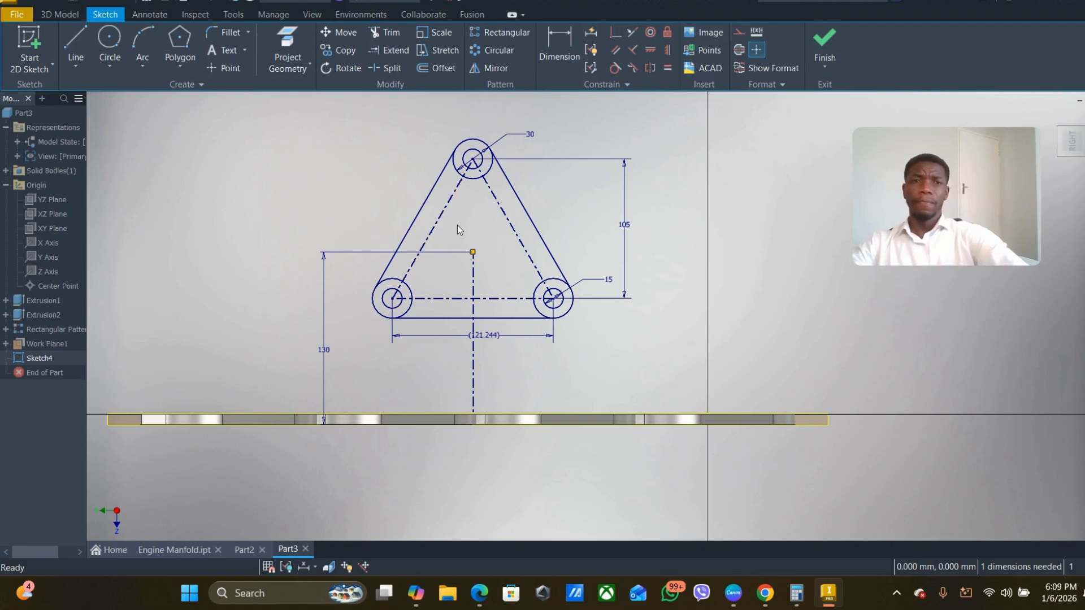
left_click(111, 42)
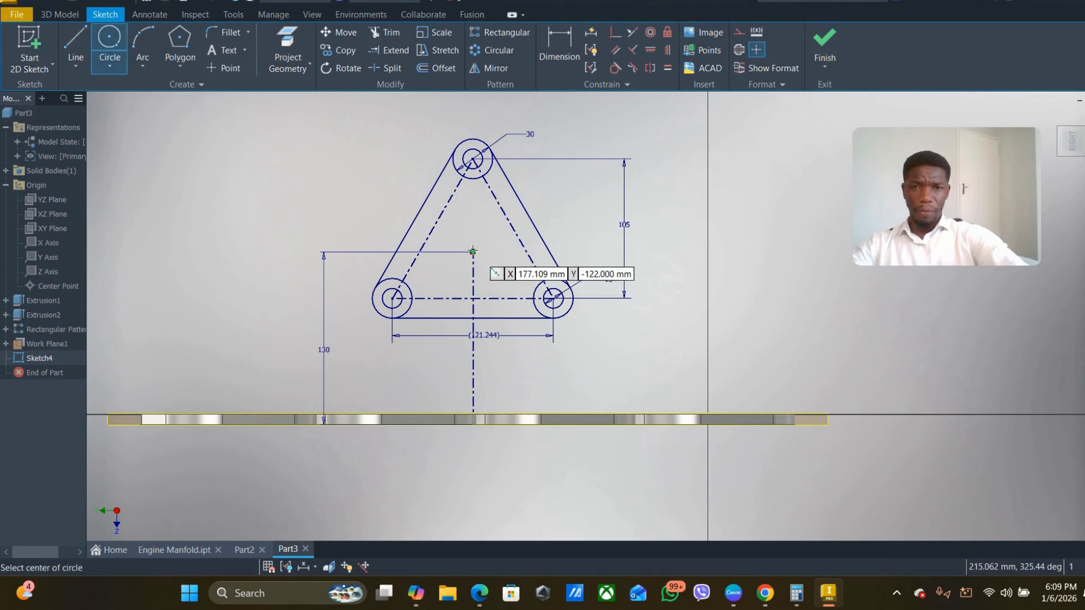
left_click(473, 251)
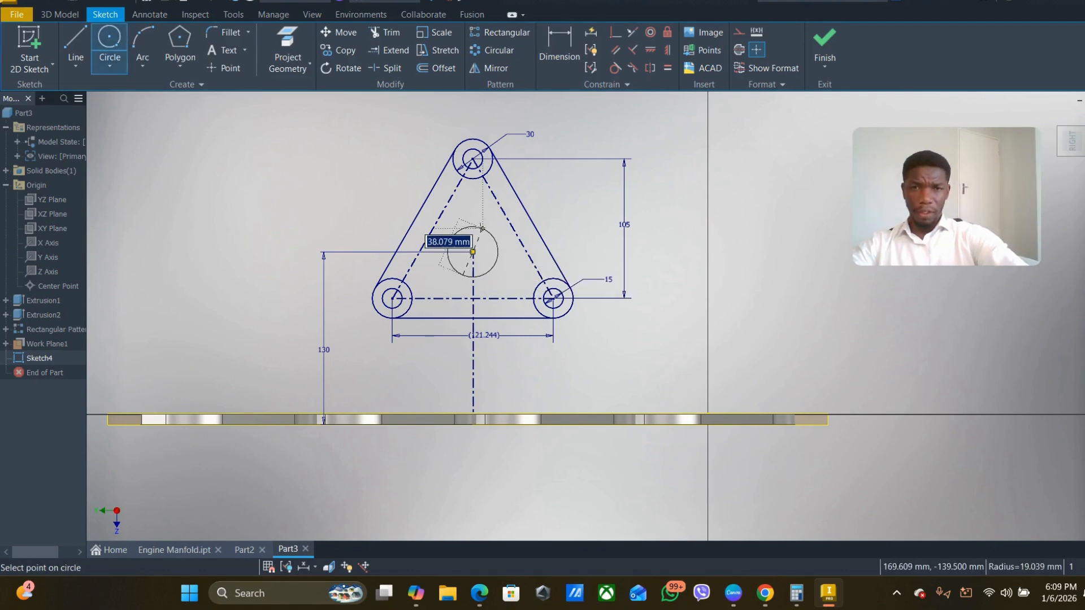
left_click(514, 230)
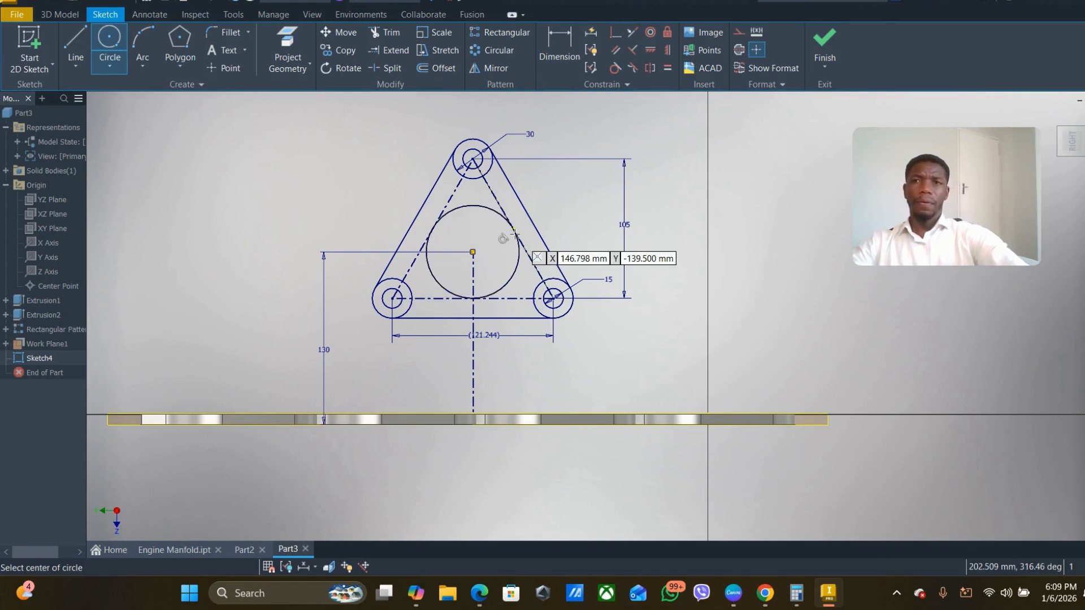
middle_click_drag(462, 249, 435, 256)
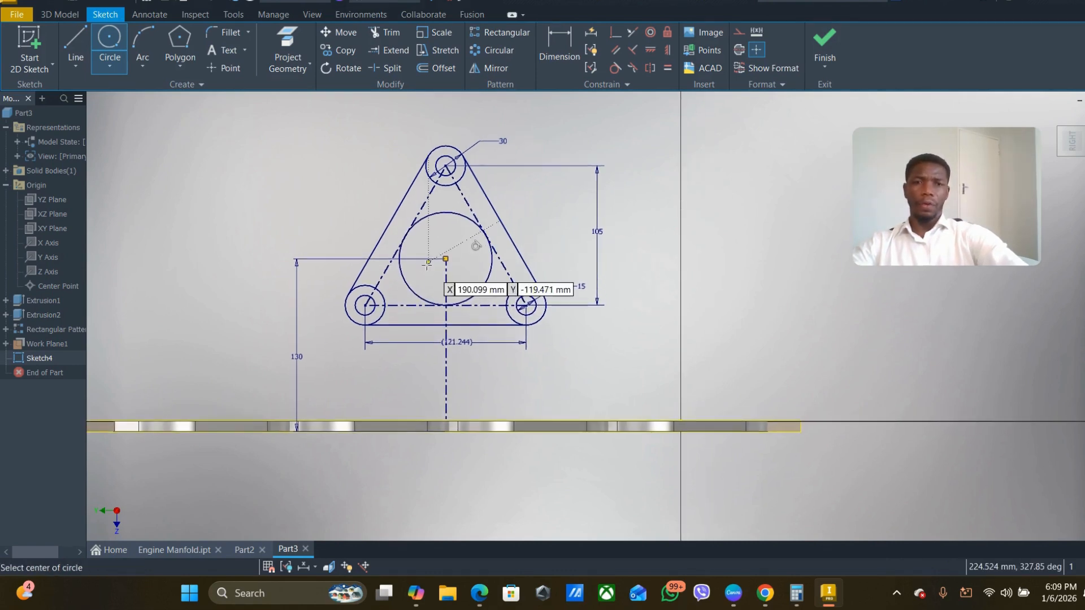
scroll(478, 235, "up", 3)
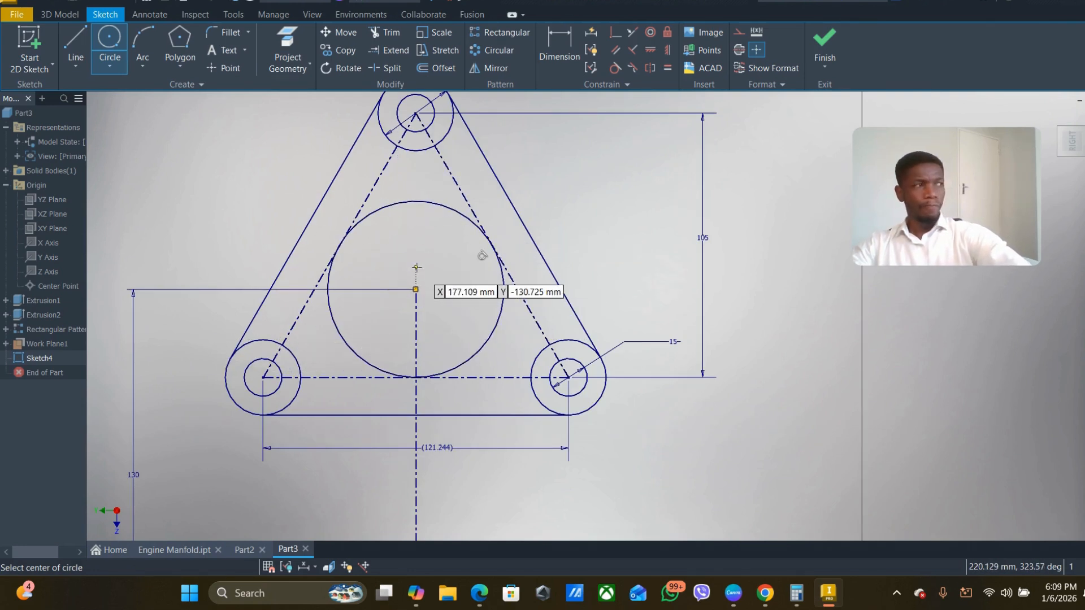
scroll(452, 271, "down", 2)
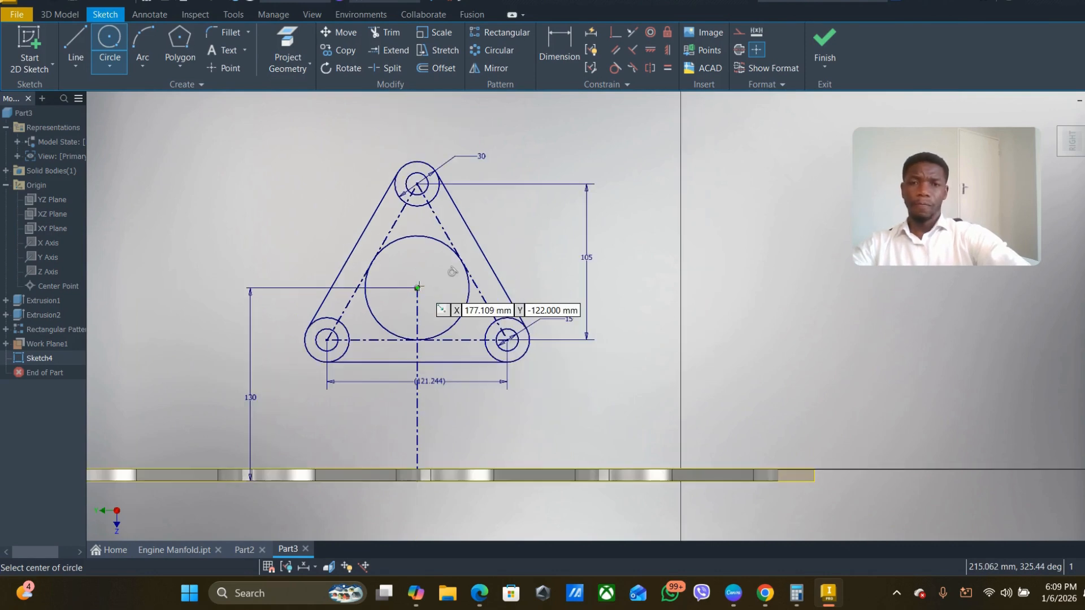
- Start an Extrude of the triangular flange sketch, selecting the left and bottom outer strips and the inner regions around the open central circle
left_click(62, 17)
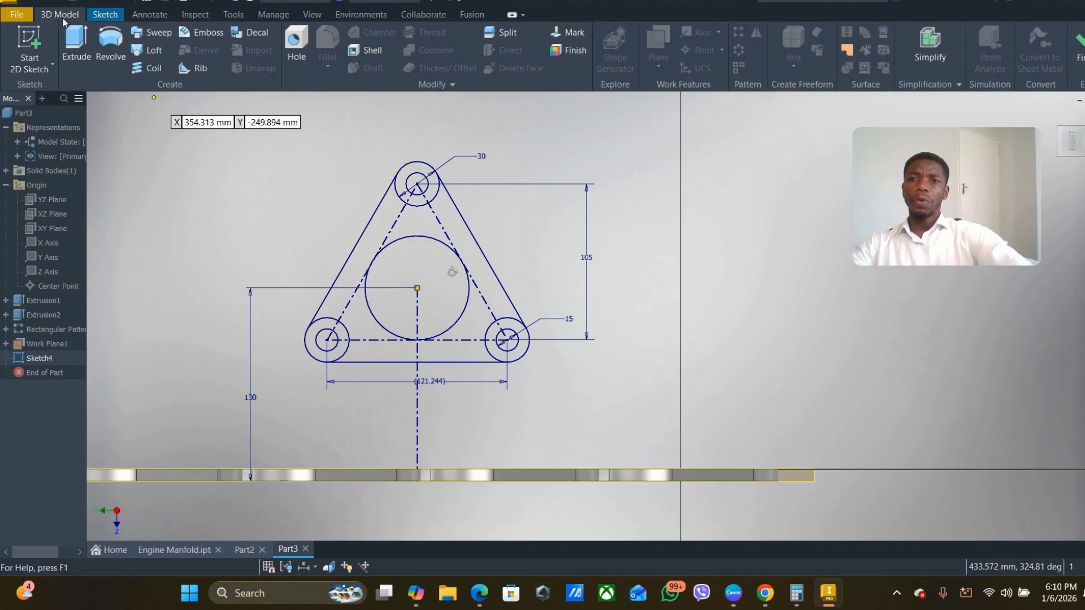
middle_click_drag(631, 363, 566, 374, "shift")
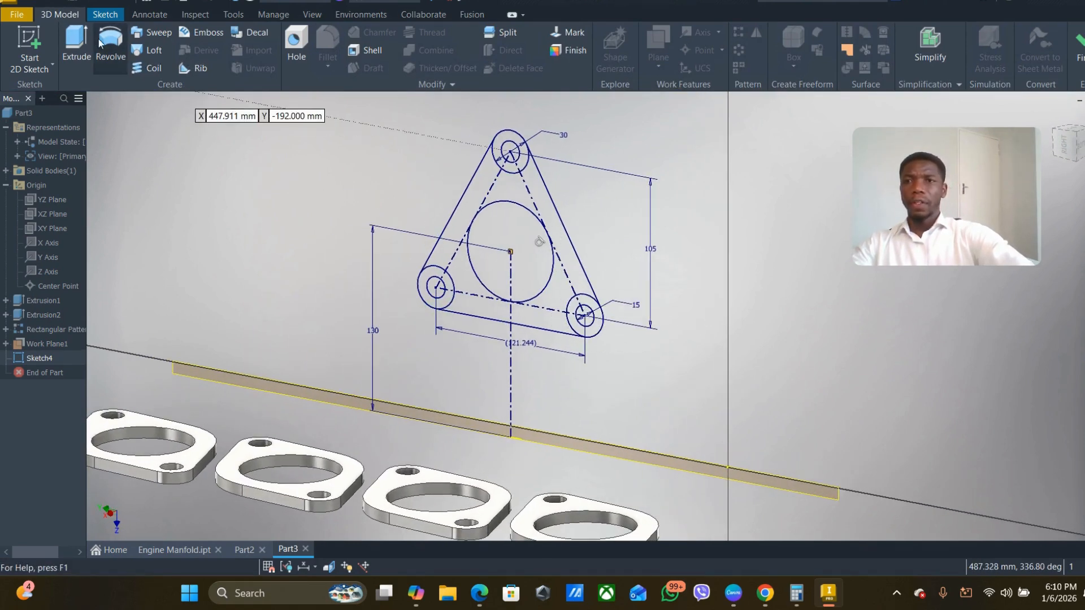
left_click(78, 44)
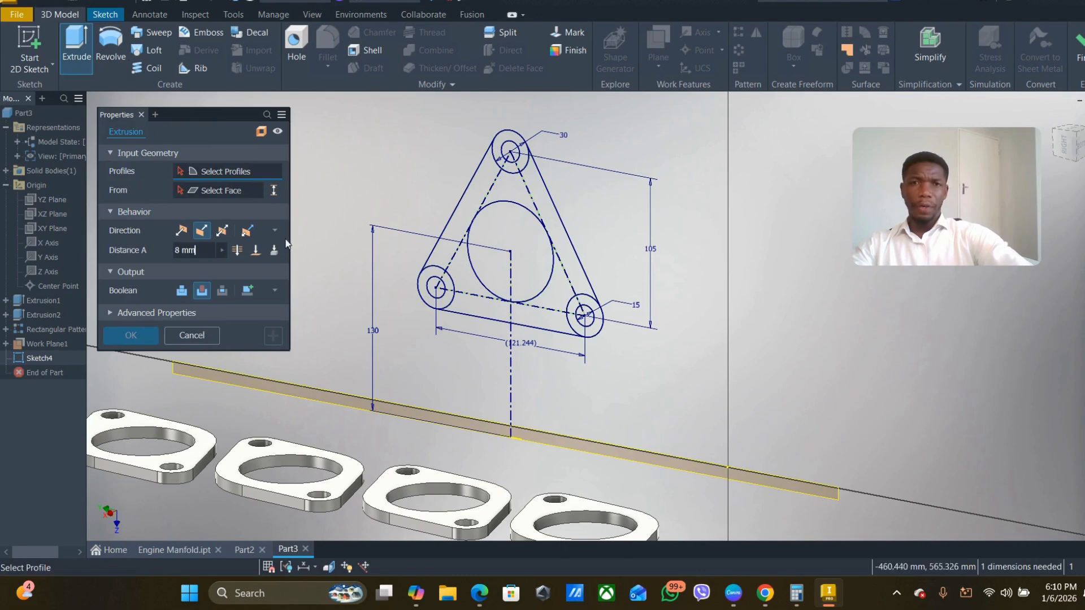
left_click(477, 189)
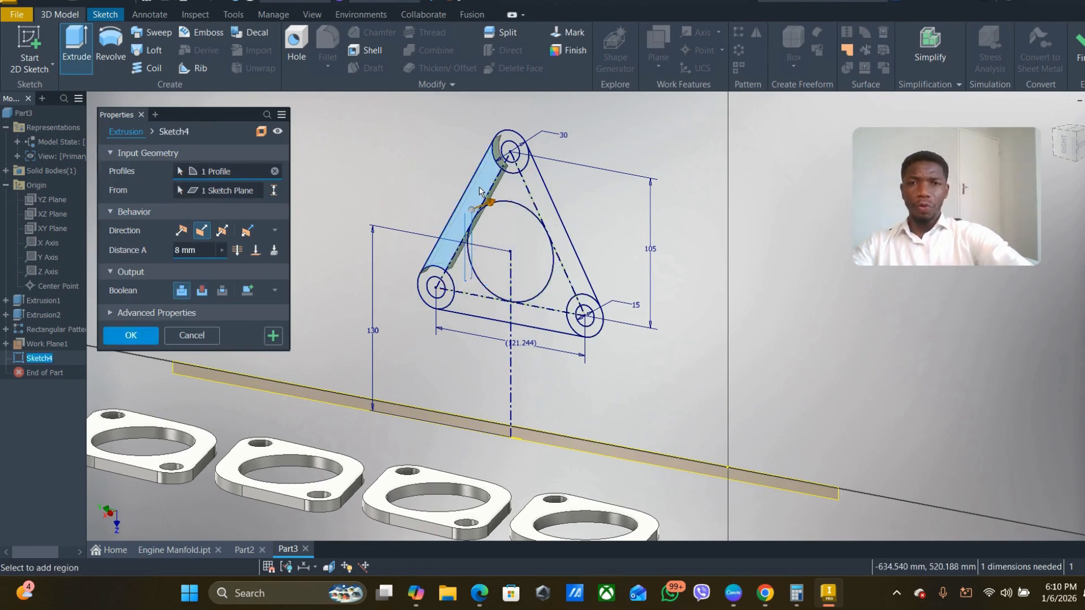
scroll(479, 190, "up", 5)
scroll(479, 191, "down", 4)
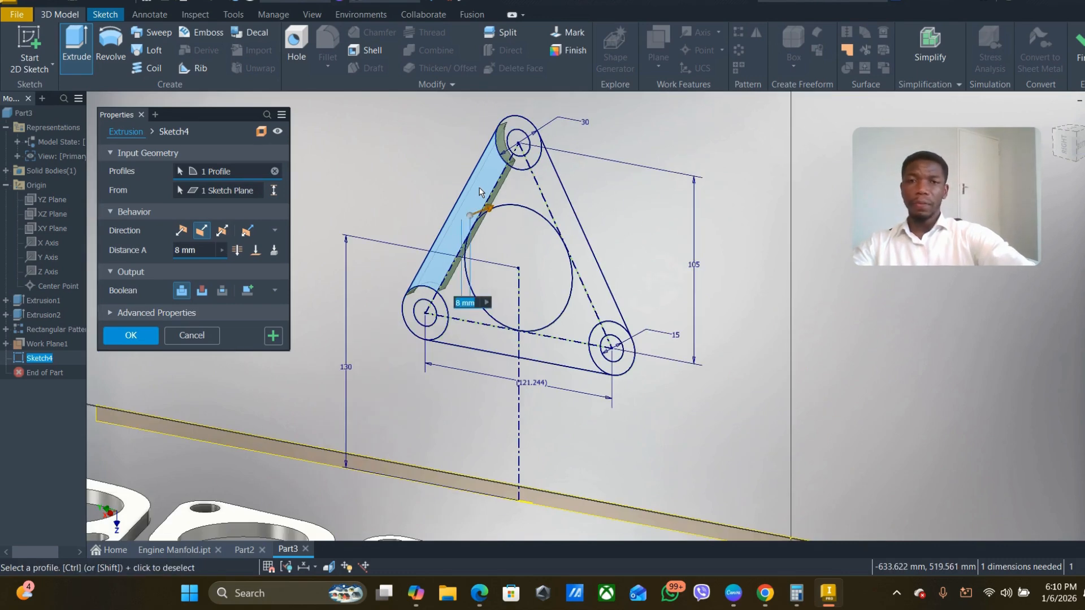
left_click(516, 193)
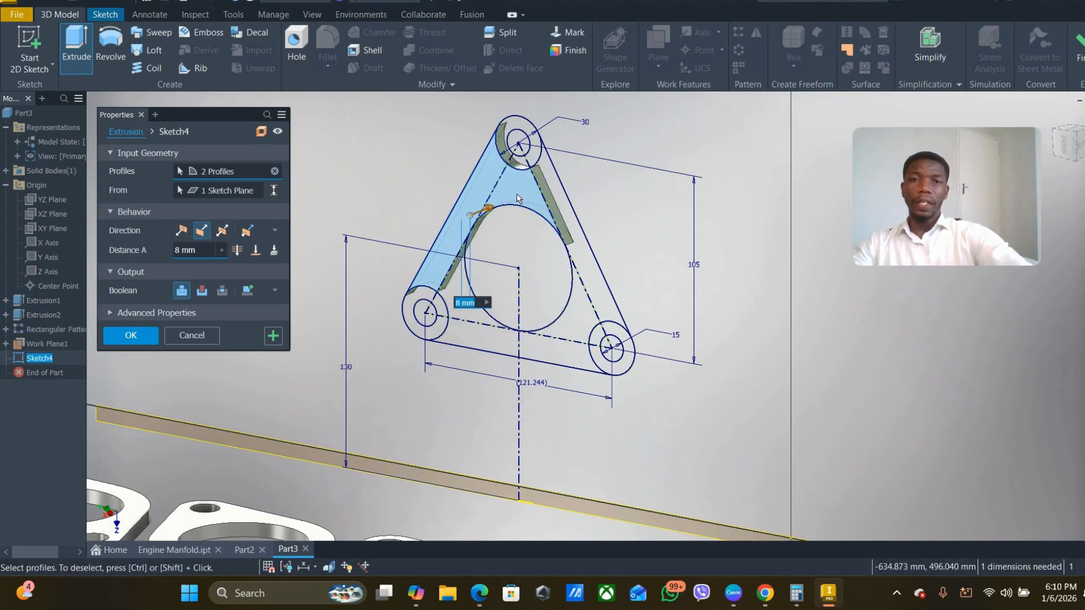
left_click(452, 292)
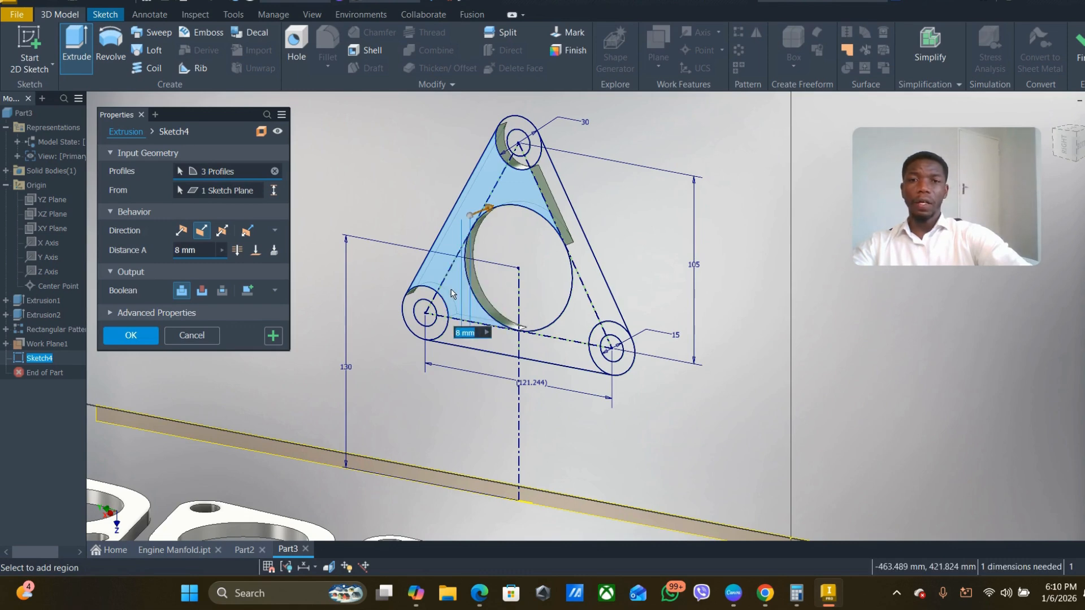
left_click(559, 331)
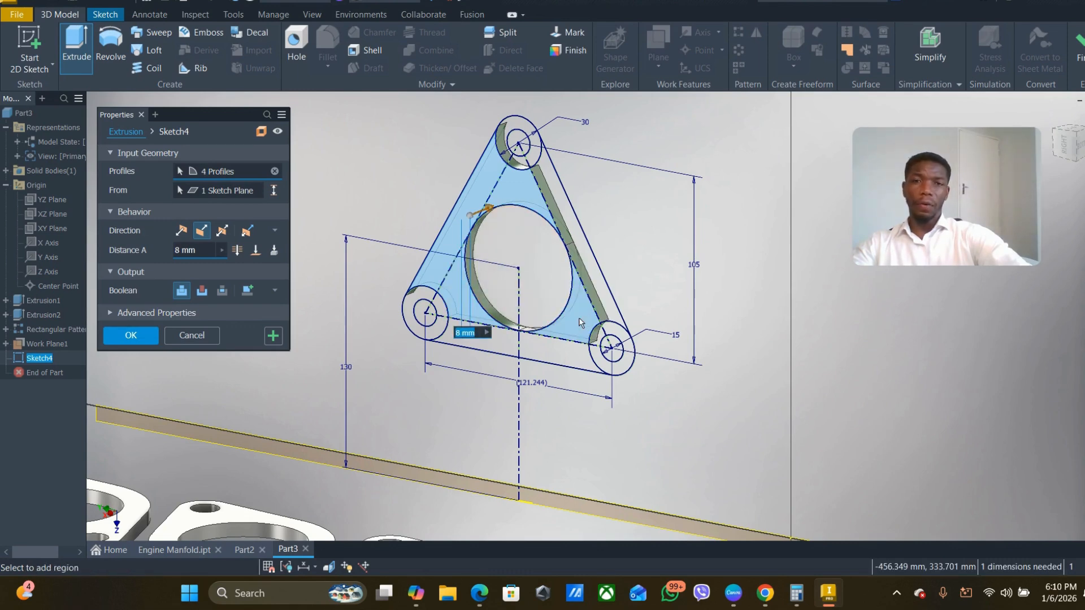
left_click(503, 350)
left_click(566, 357)
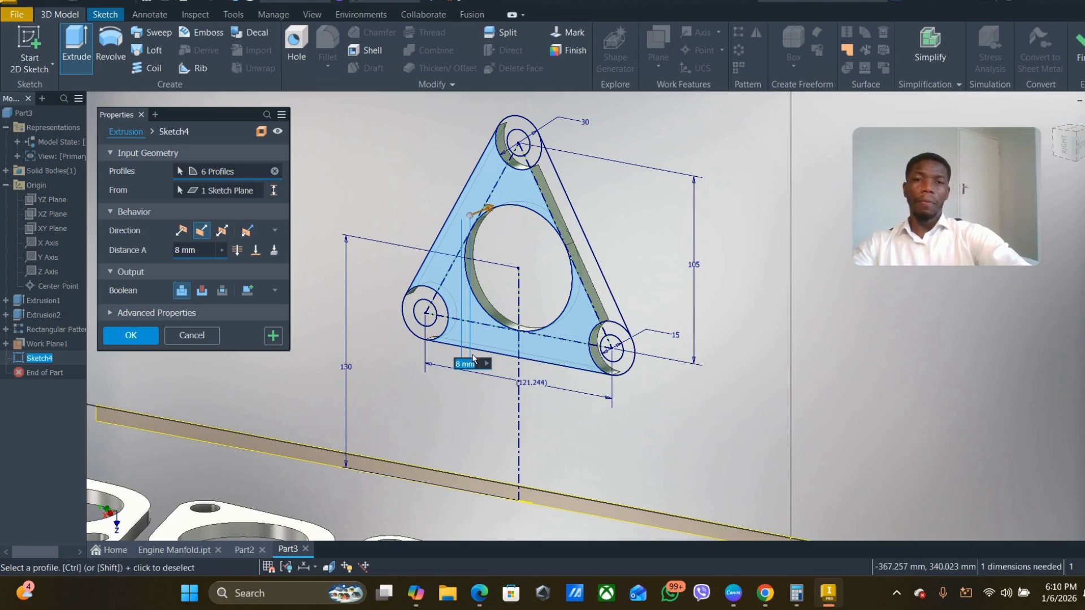
- Add the ring regions around the lower-left corner hole to the extrusion profile, leaving the hole open
scroll(429, 300, "up", 5)
left_click(451, 287)
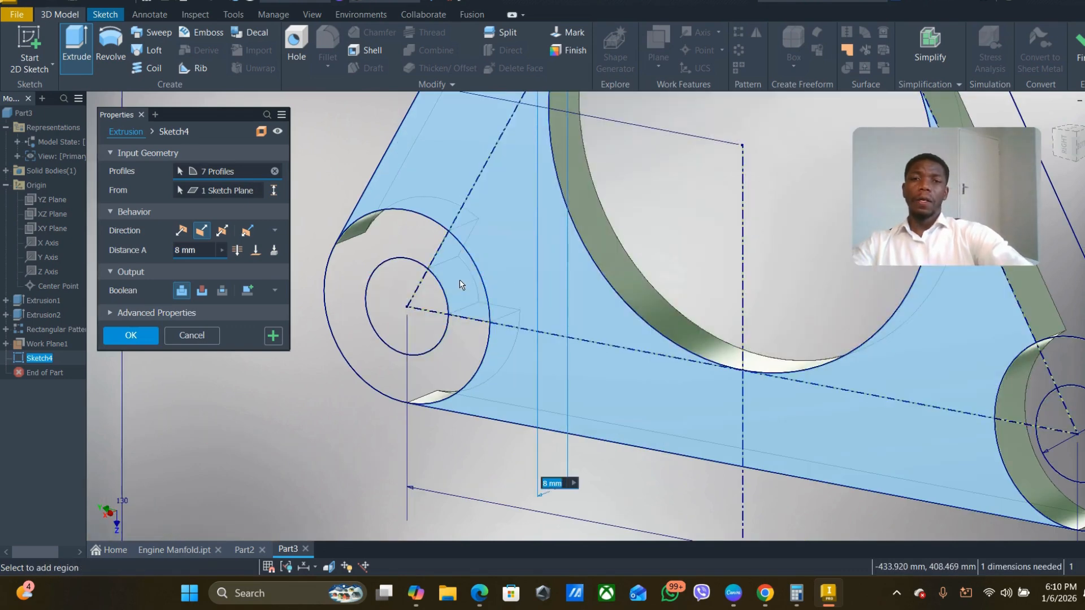
left_click(402, 243)
scroll(475, 347, "down", 5)
scroll(475, 350, "down", 2)
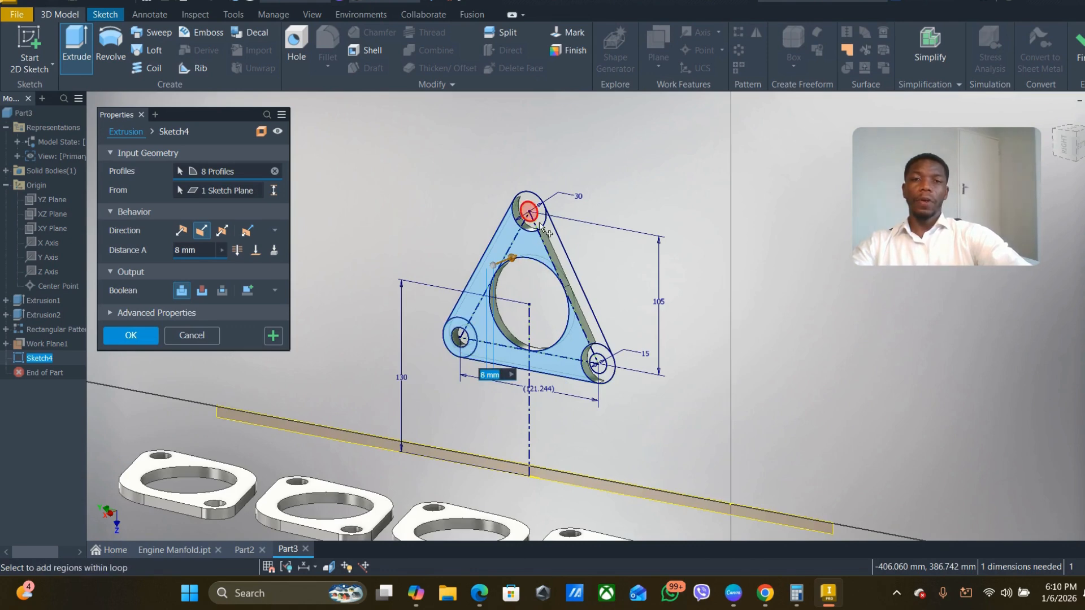
- Add the top corner's ring regions and the triangle's right outer strip to the extrusion profile, leaving the top hole open
scroll(497, 192, "up", 5)
left_click(497, 190)
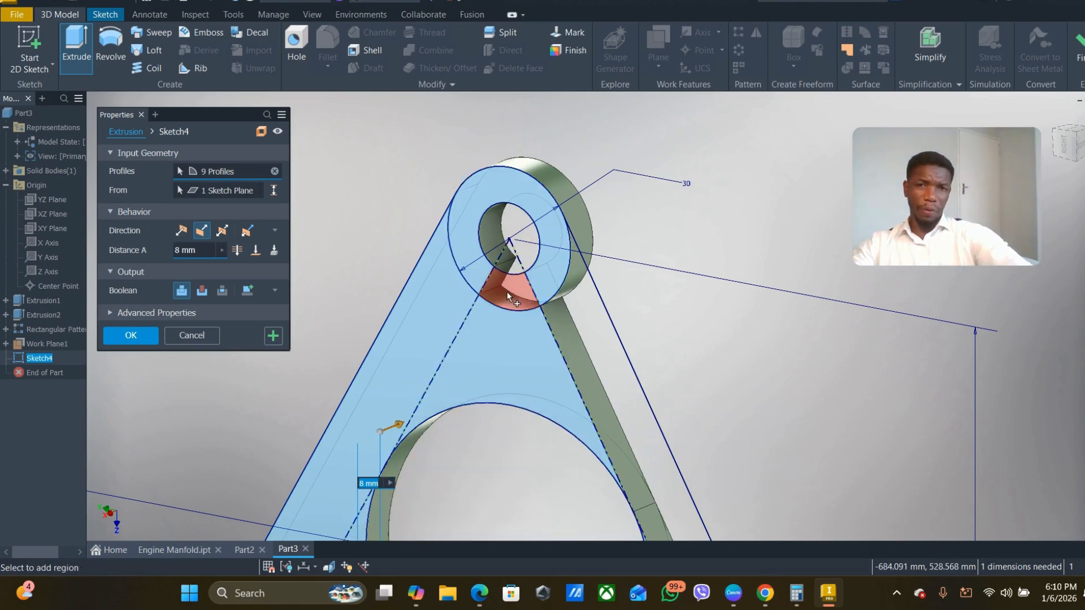
left_click(605, 334)
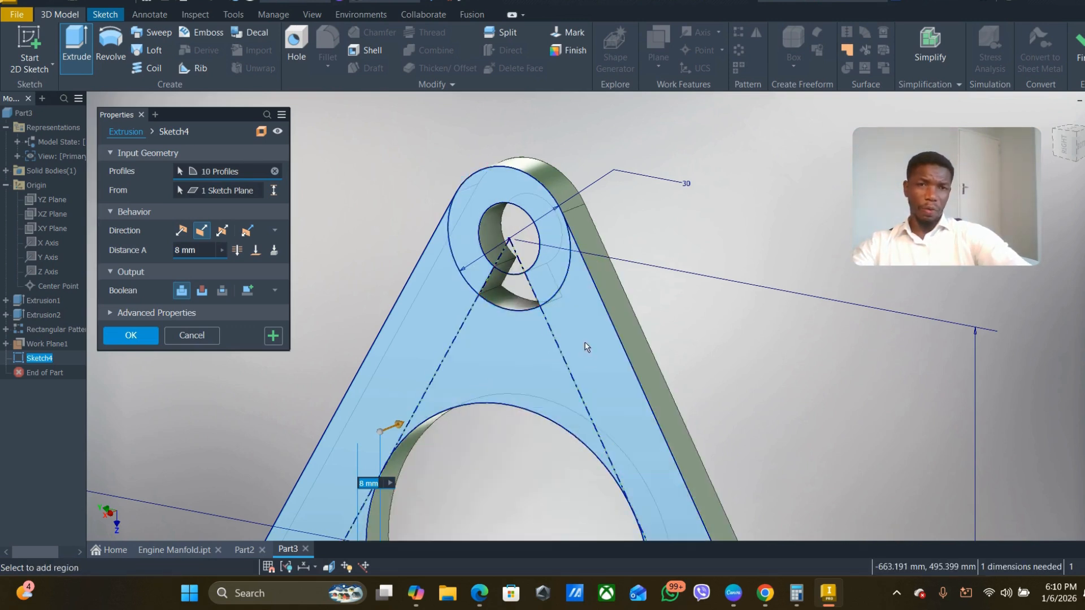
scroll(574, 349, "down", 5)
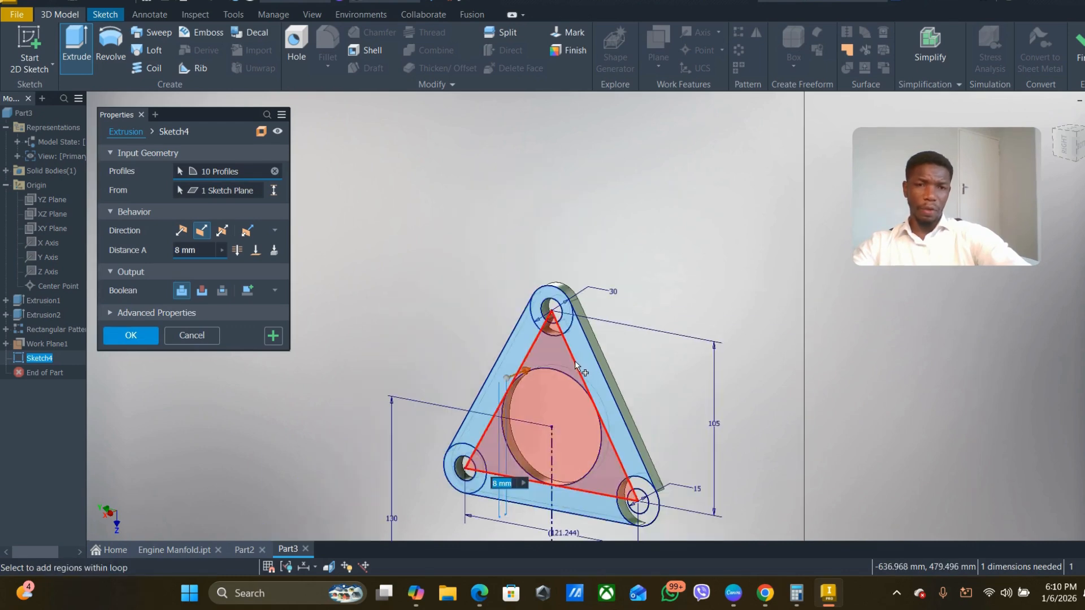
scroll(554, 318, "up", 5)
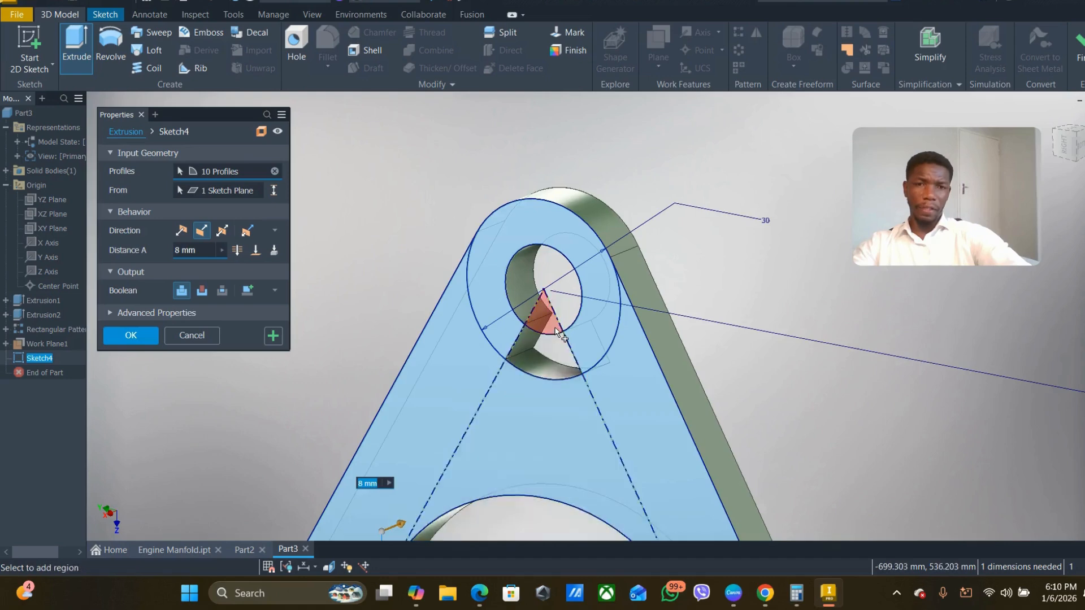
left_click(525, 397)
scroll(528, 424, "down", 5)
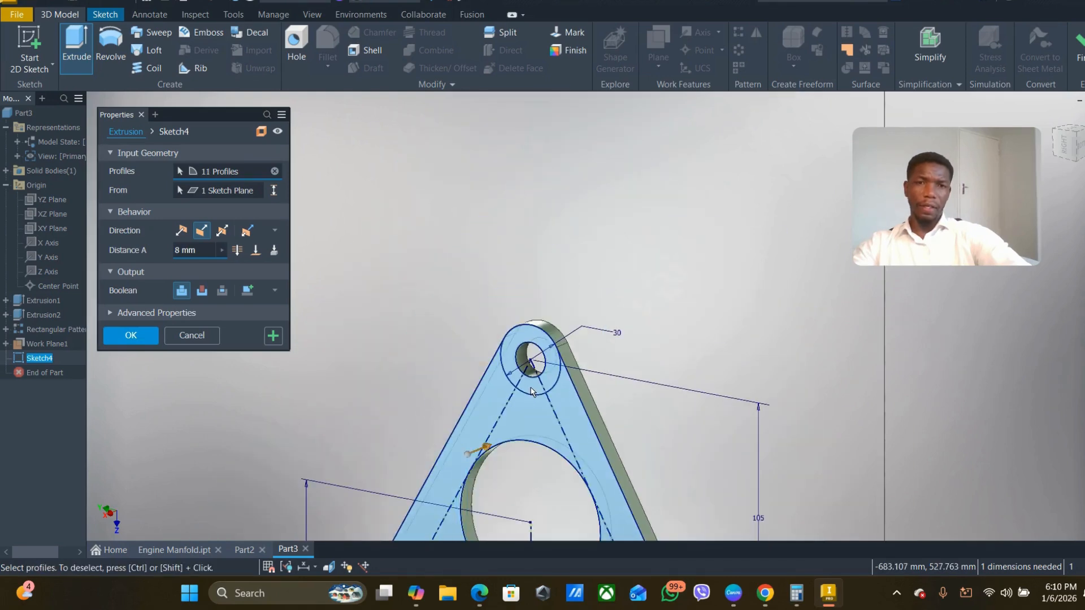
middle_click_drag(531, 456, 538, 272)
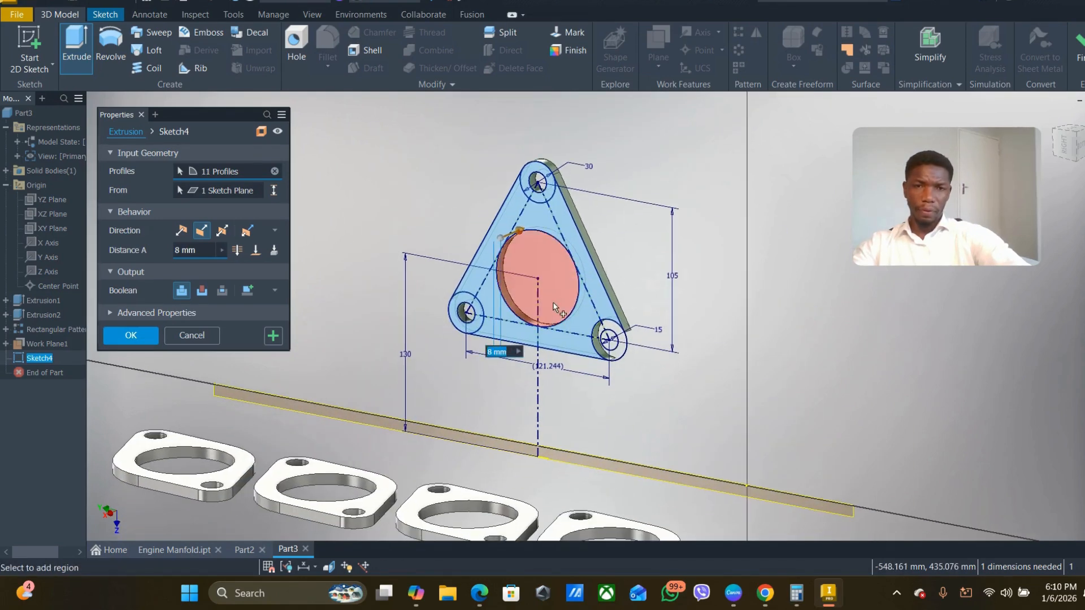
- Add the ring regions around the lower-right corner hole to the extrusion profile, leaving the hole open
scroll(609, 341, "up", 6)
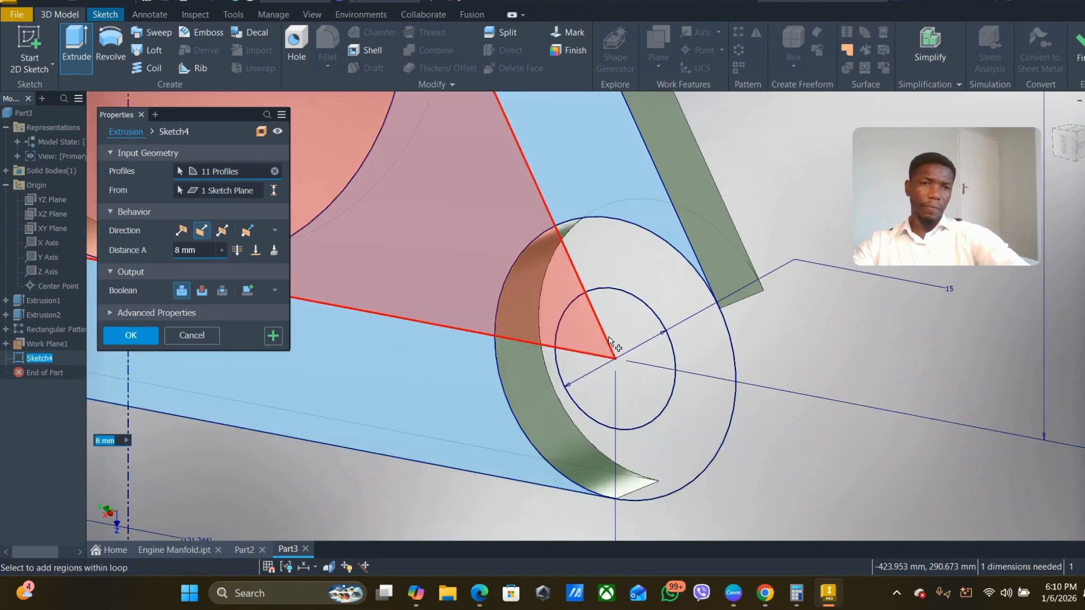
scroll(613, 342, "down", 5)
scroll(609, 339, "down", 2)
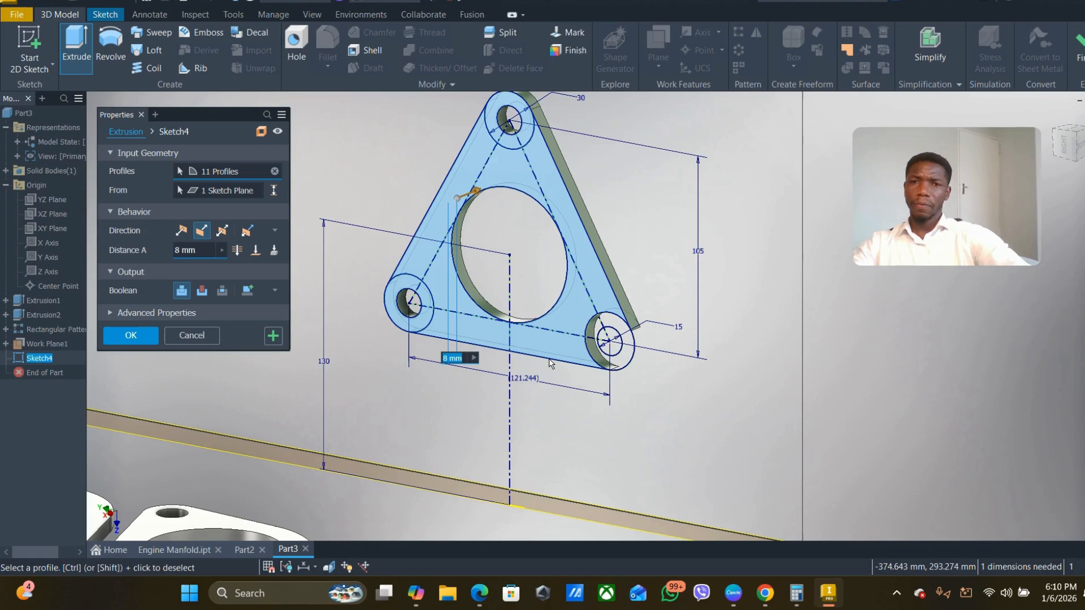
mouse_move(551, 363)
middle_mouse_down("shift")
mouse_move(513, 368)
mouse_move(622, 346)
mouse_move(636, 349)
mouse_move(634, 358)
middle_mouse_up("shift")
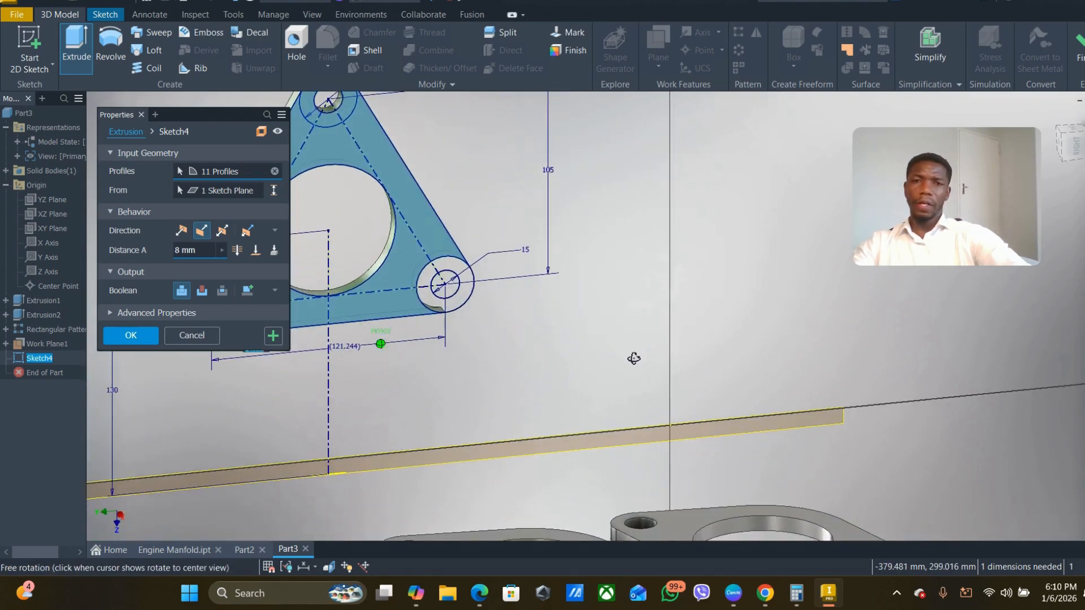
middle_click_drag(421, 356, 587, 423)
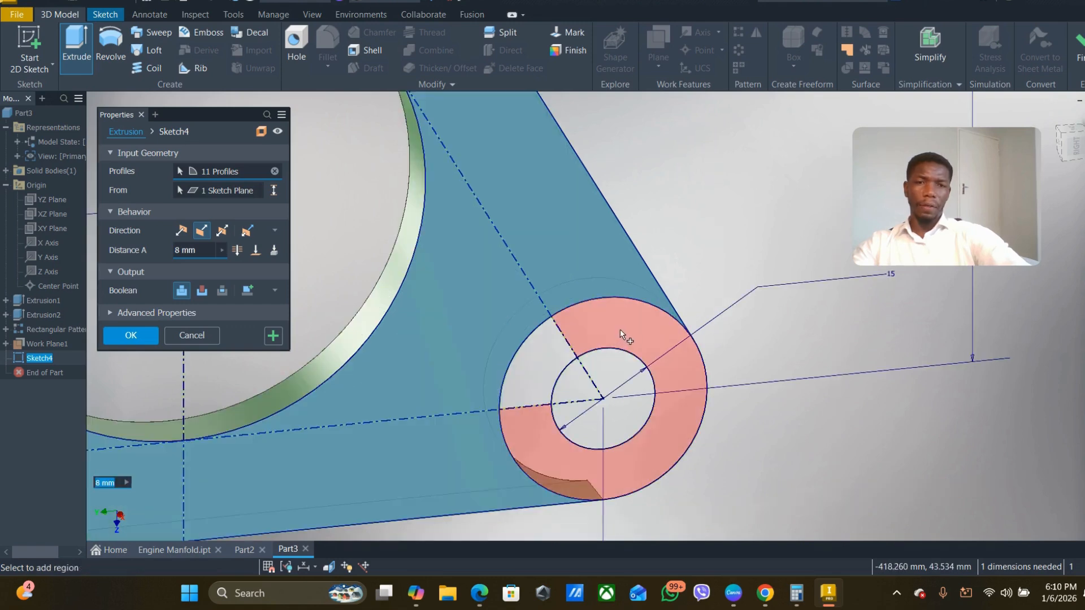
left_click(618, 340)
scroll(603, 389, "down", 5)
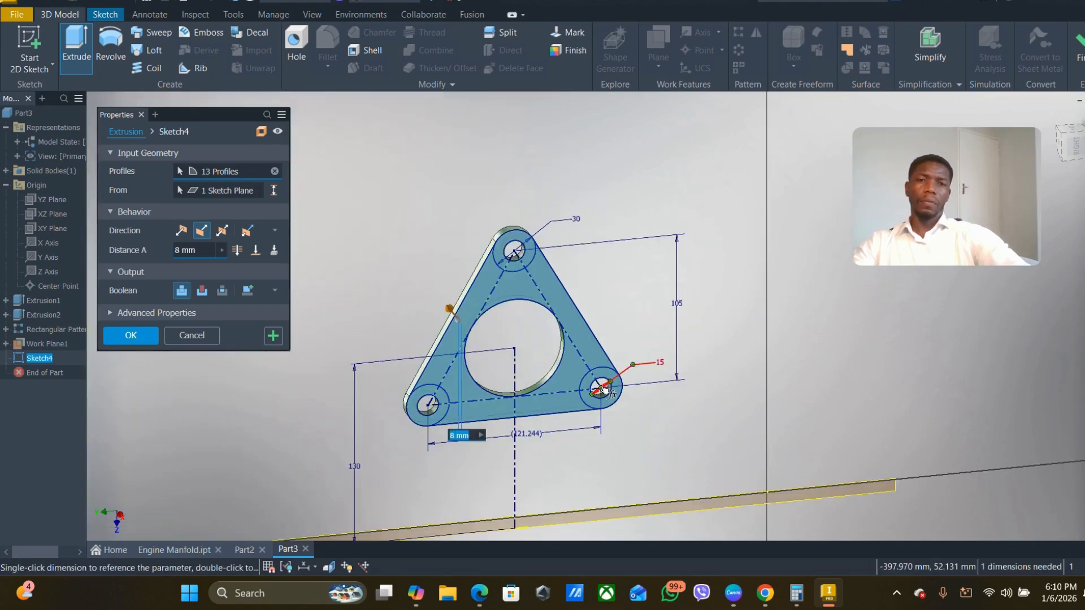
- Extrude the selected triangular flange regions by 8 mm, keeping the central bore and three corner holes open
scroll(512, 301, "up", 8)
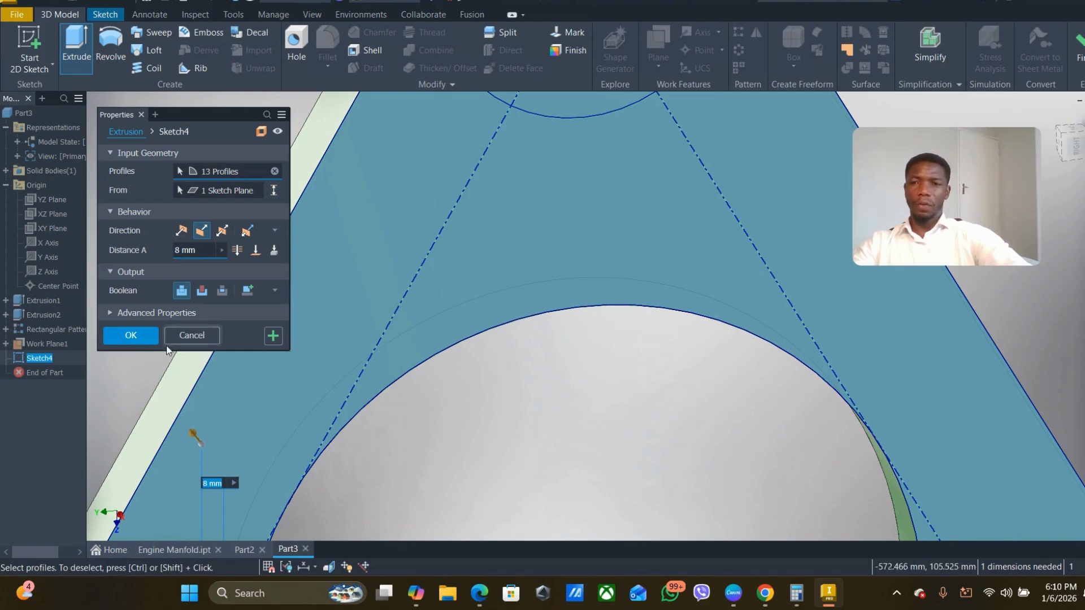
scroll(496, 334, "down", 6)
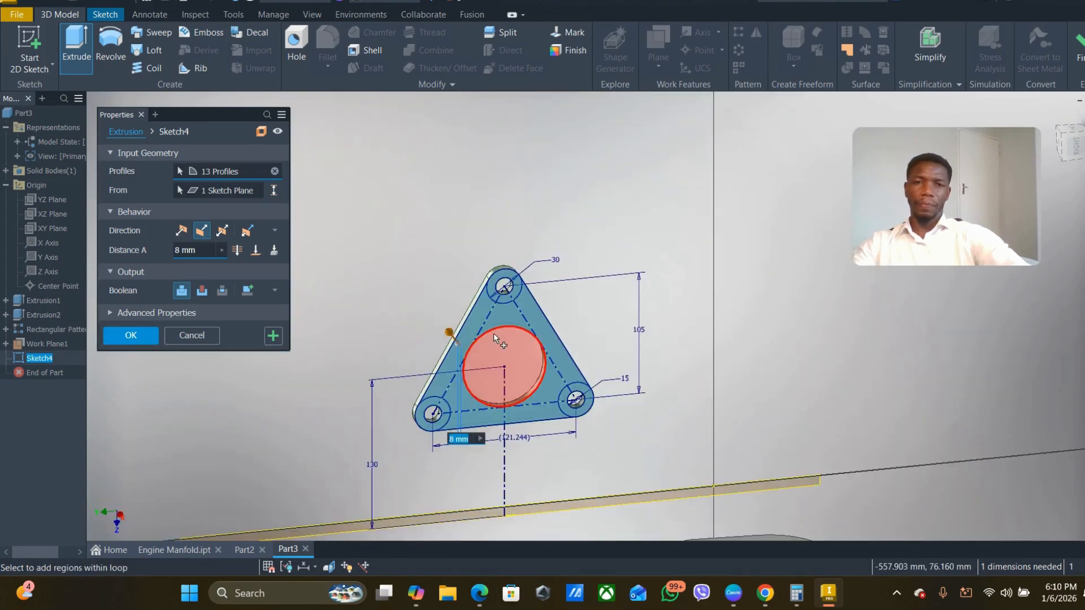
scroll(493, 333, "up", 4)
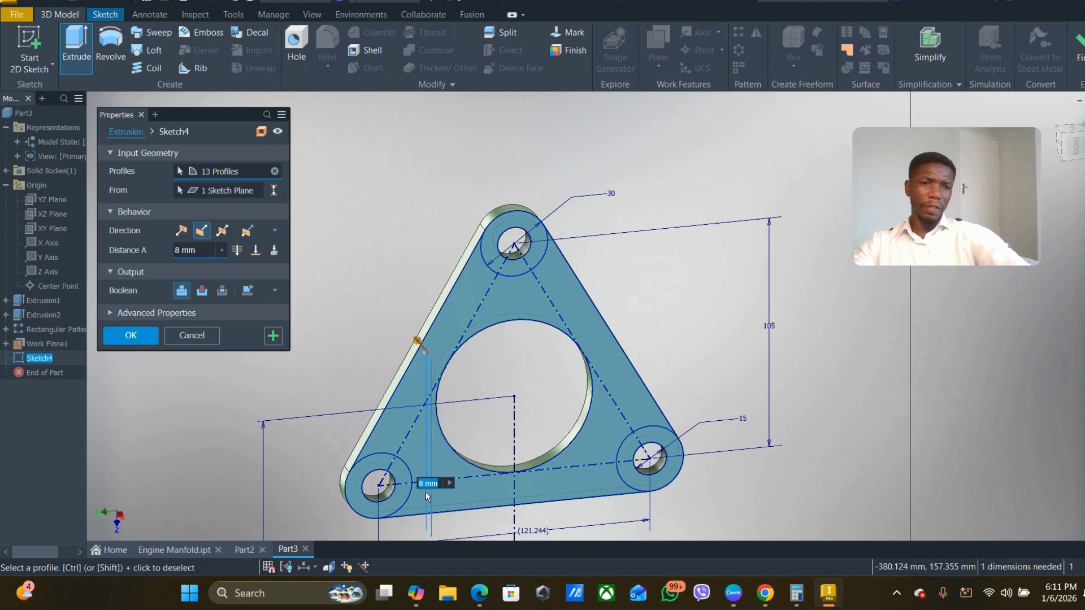
left_click(129, 337)
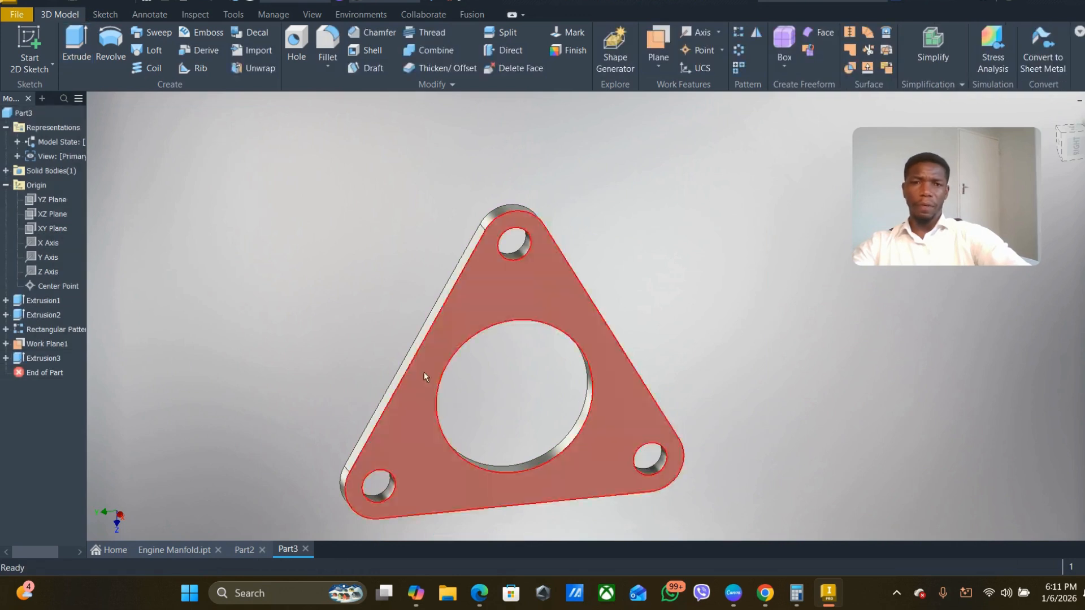
scroll(452, 371, "down", 5)
middle_click_drag(584, 393, 364, 375, "shift")
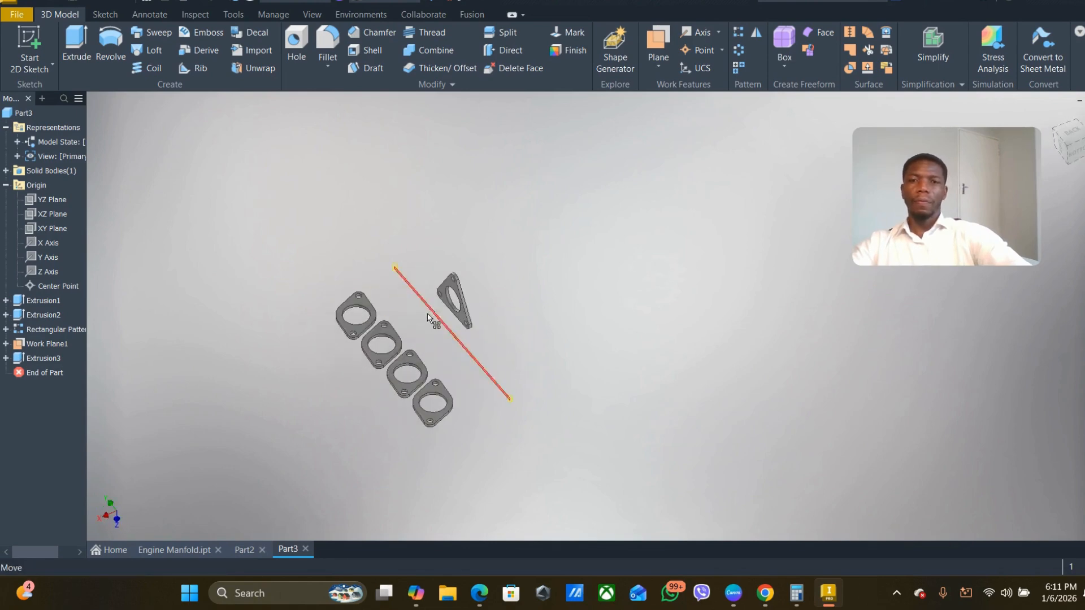
scroll(431, 313, "up", 8)
scroll(430, 313, "down", 5)
mouse_move(523, 333)
middle_mouse_down("shift")
mouse_move(543, 331)
mouse_move(513, 338)
middle_mouse_up("shift")
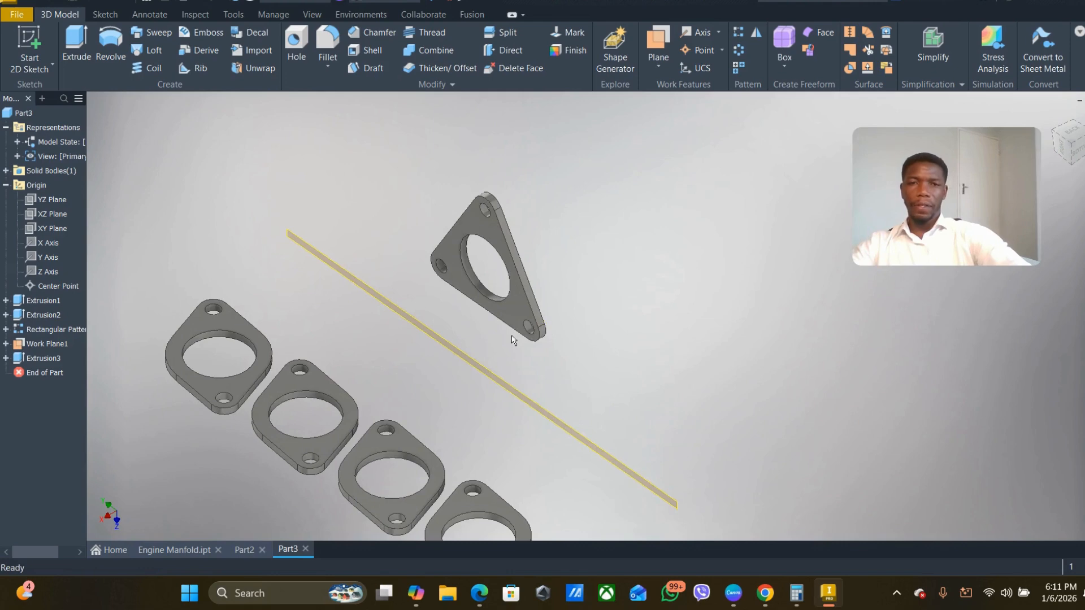